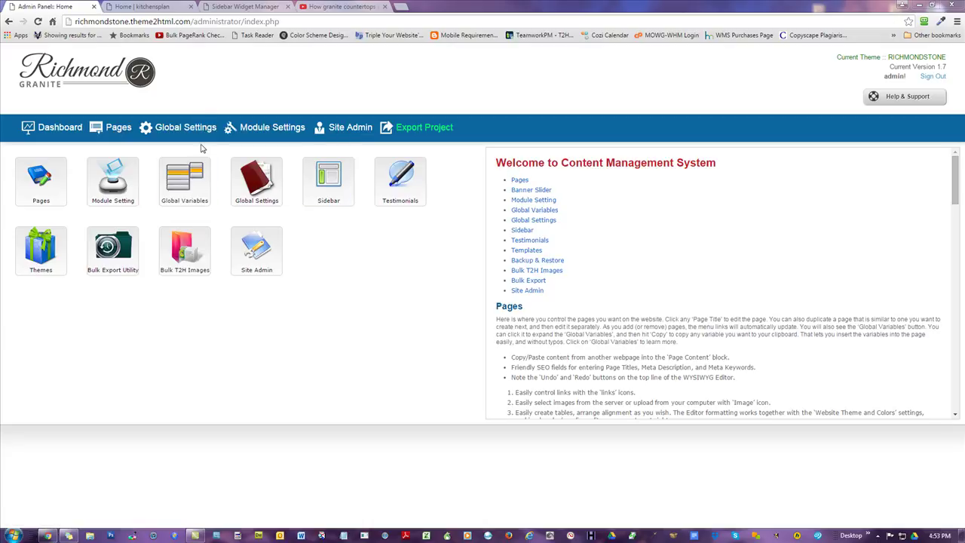
# Open the Home page for editing and try the page types Page Without Menu Link and External Page Link
pyautogui.moveTo(212, 183)
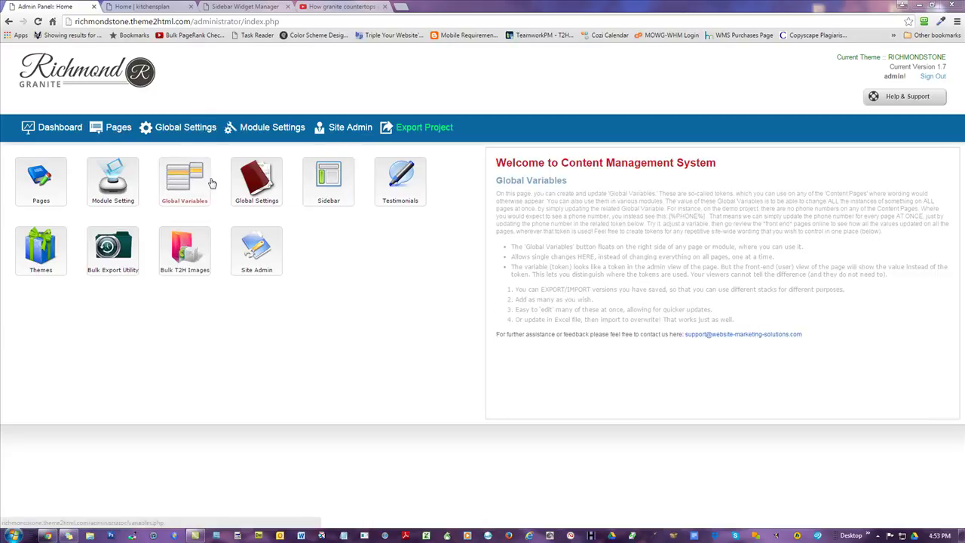
pyautogui.click(115, 128)
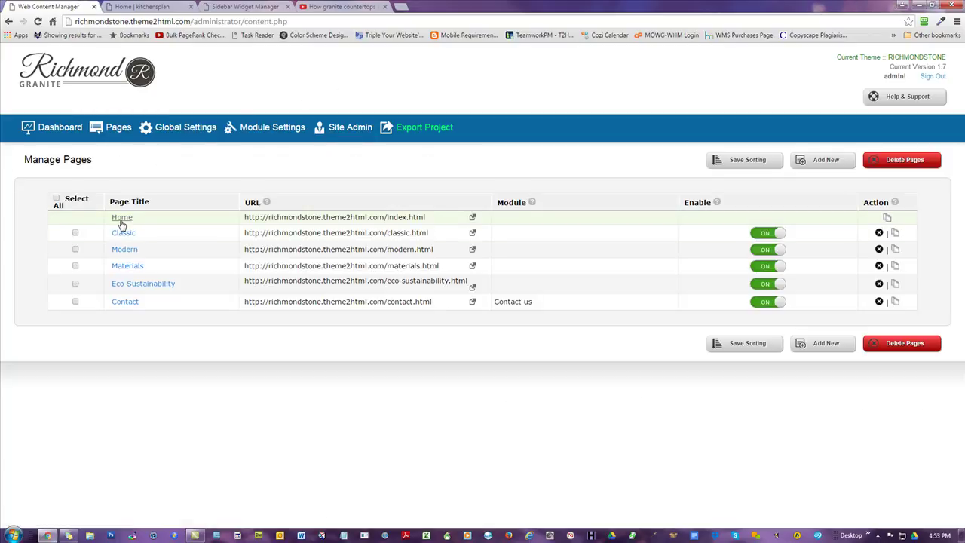
pyautogui.click(124, 218)
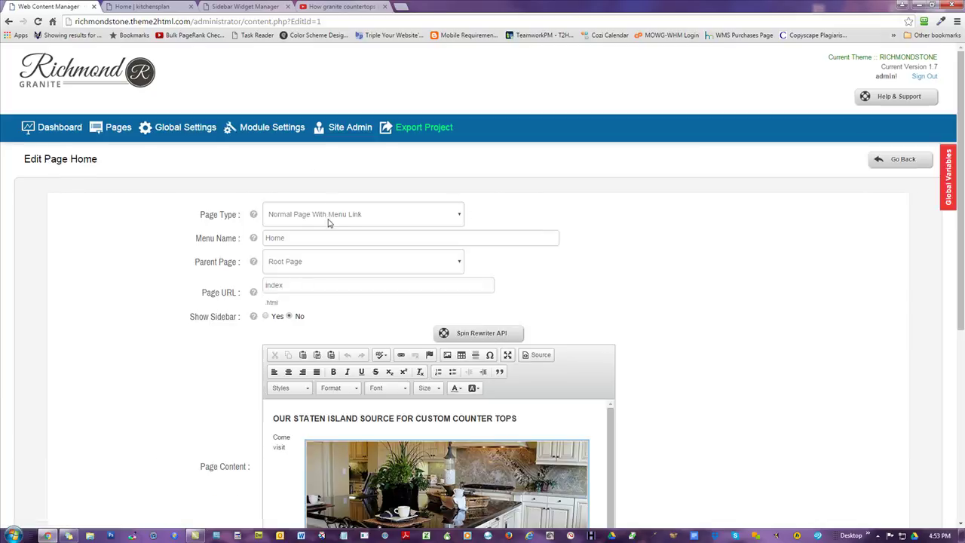
pyautogui.click(329, 214)
pyautogui.click(318, 239)
pyautogui.scroll(-2, 641, 330)
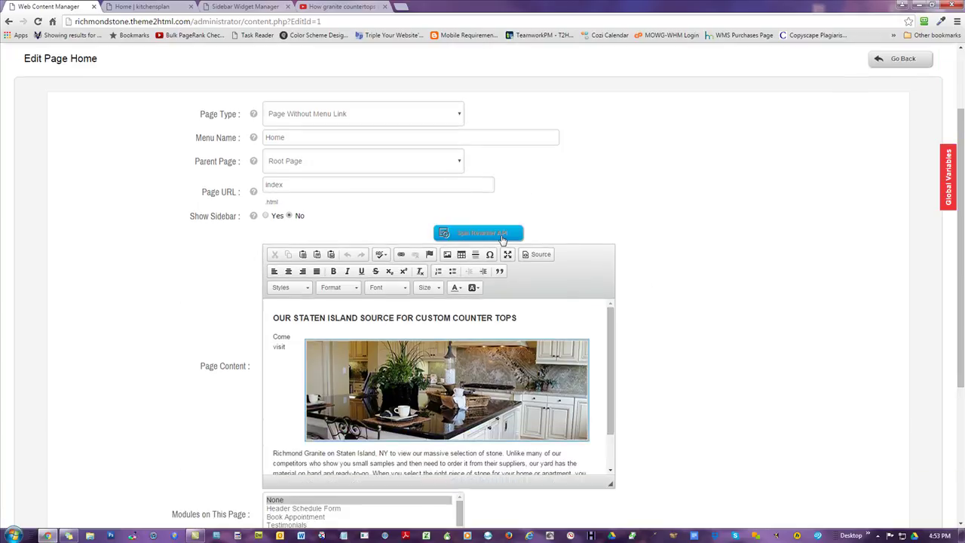
pyautogui.click(337, 117)
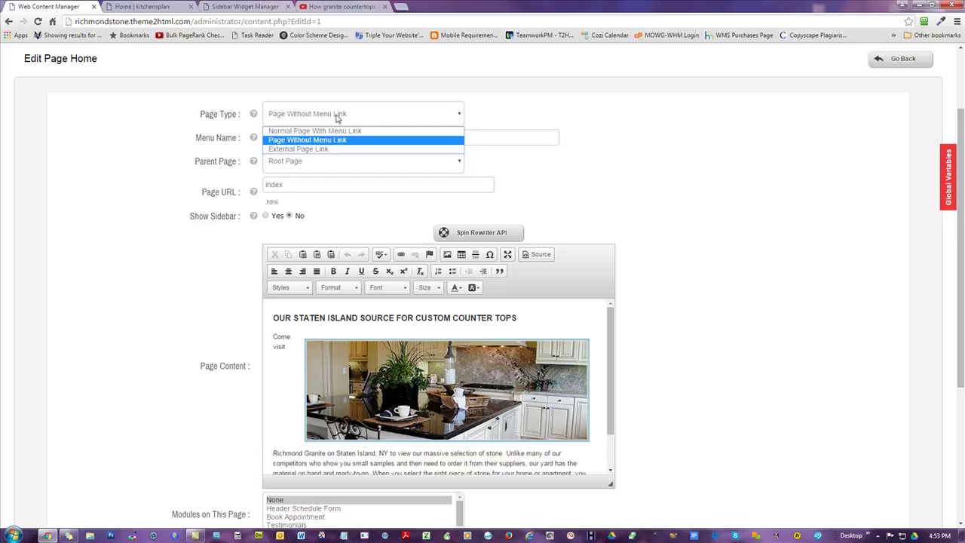
pyautogui.click(315, 150)
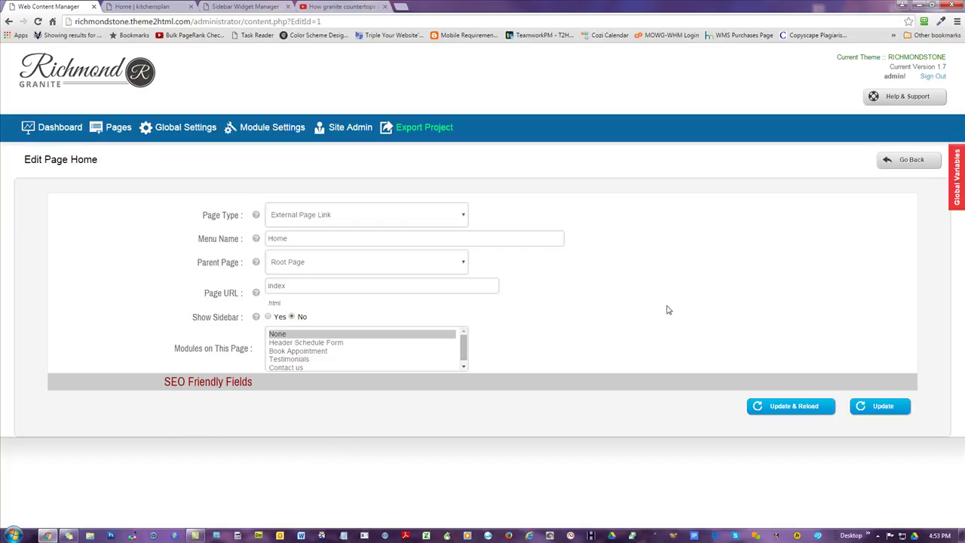
# Change the Home page's menu name to Blog and choose Root Page as its parent
pyautogui.doubleClick(293, 242)
pyautogui.write('Web')
pyautogui.press('BackSpace')
pyautogui.press('BackSpace')
pyautogui.press('BackSpace')
pyautogui.write('Blog')
pyautogui.moveTo(296, 238); pyautogui.dragTo(262, 254)
pyautogui.click(307, 238)
pyautogui.click(326, 266)
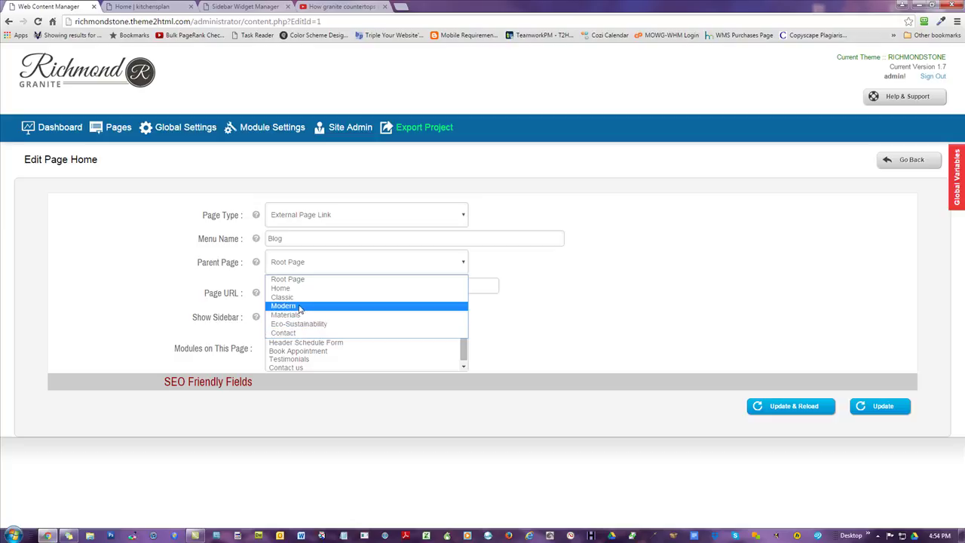
pyautogui.click(320, 279)
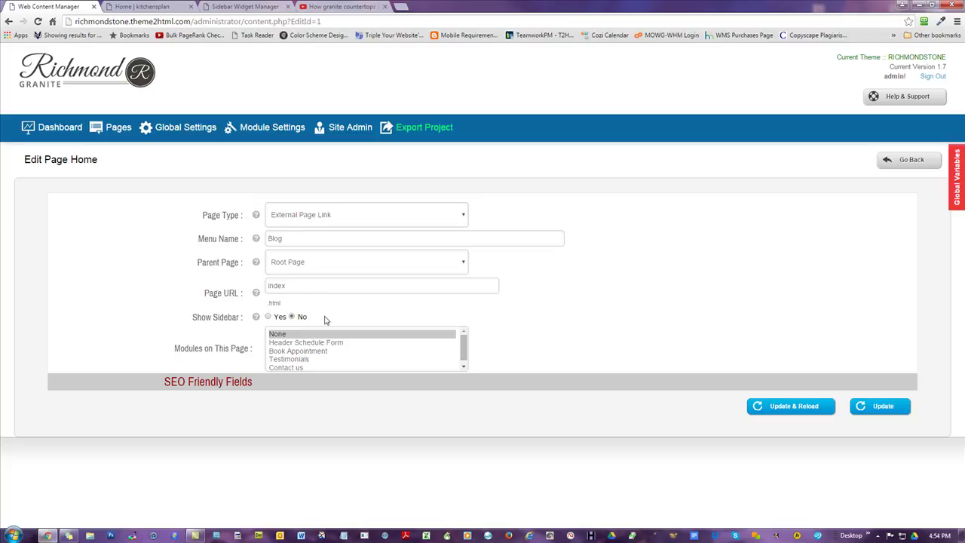
pyautogui.moveTo(312, 290); pyautogui.dragTo(260, 283)
pyautogui.click(261, 282)
pyautogui.doubleClick(296, 288)
pyautogui.click(122, 244)
# Open the Classic page for editing and make it an External Page Link with the menu name Blog
pyautogui.click(111, 128)
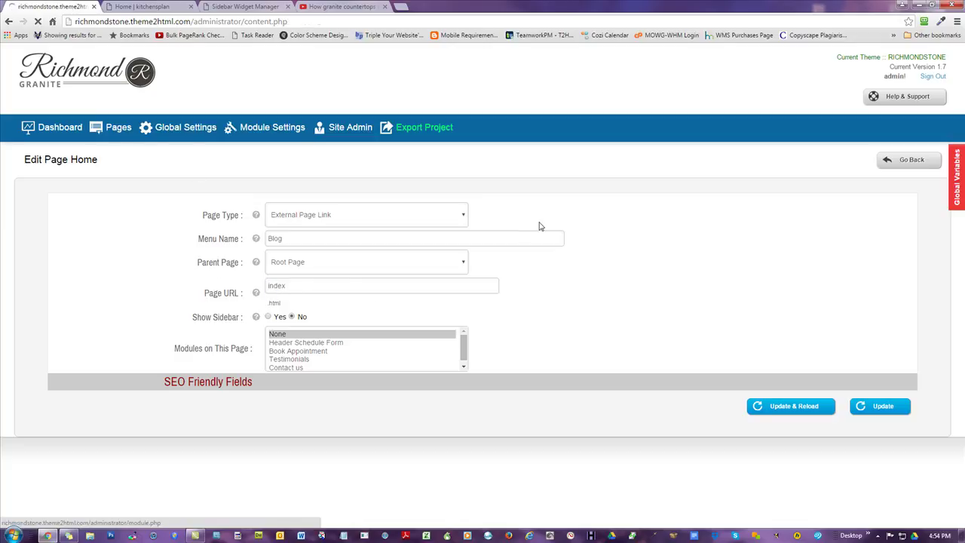
pyautogui.click(123, 233)
pyautogui.click(338, 217)
pyautogui.click(320, 252)
pyautogui.moveTo(307, 238); pyautogui.dragTo(73, 299)
pyautogui.write('Blog')
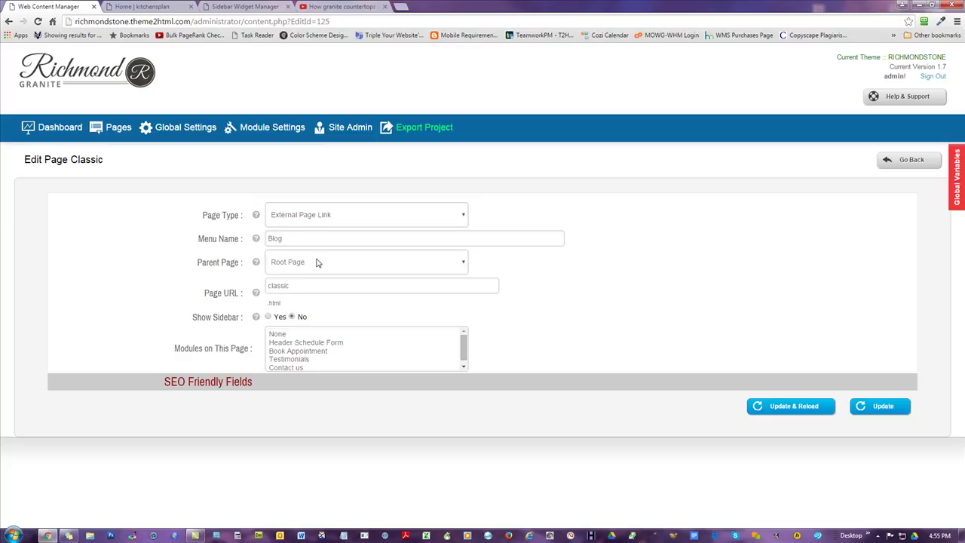
pyautogui.moveTo(305, 287); pyautogui.dragTo(3, 292)
pyautogui.write('htt')
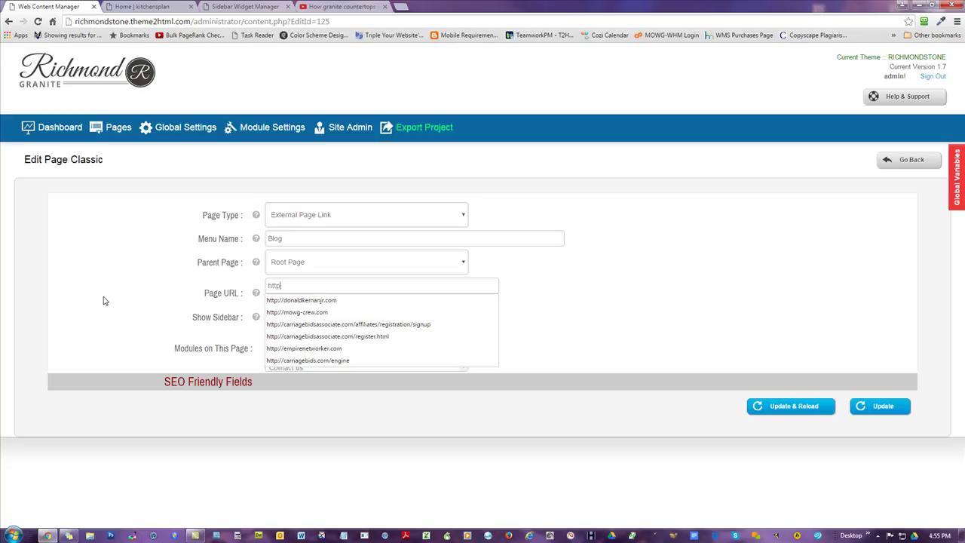
pyautogui.write('p')
pyautogui.press('Down')
pyautogui.press('Down')
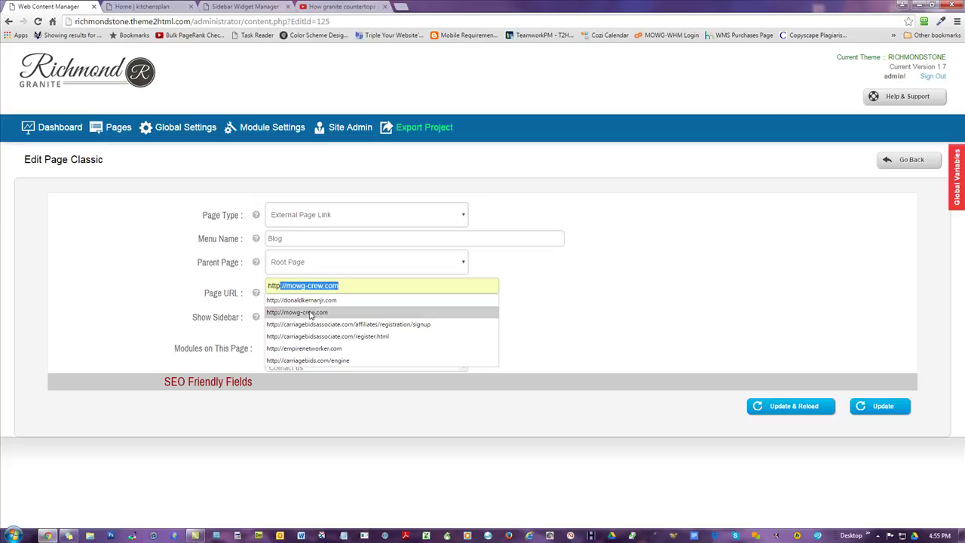
pyautogui.press('Return')
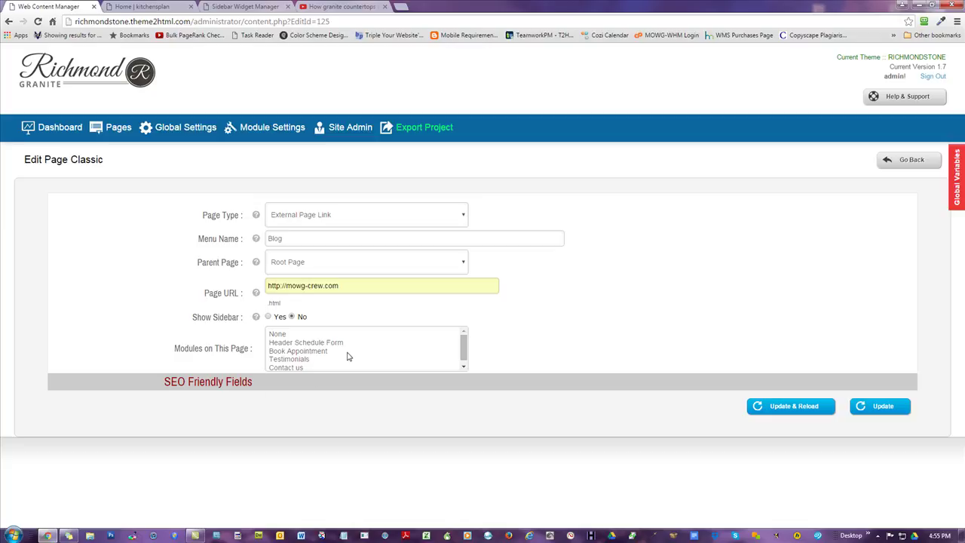
pyautogui.click(883, 408)
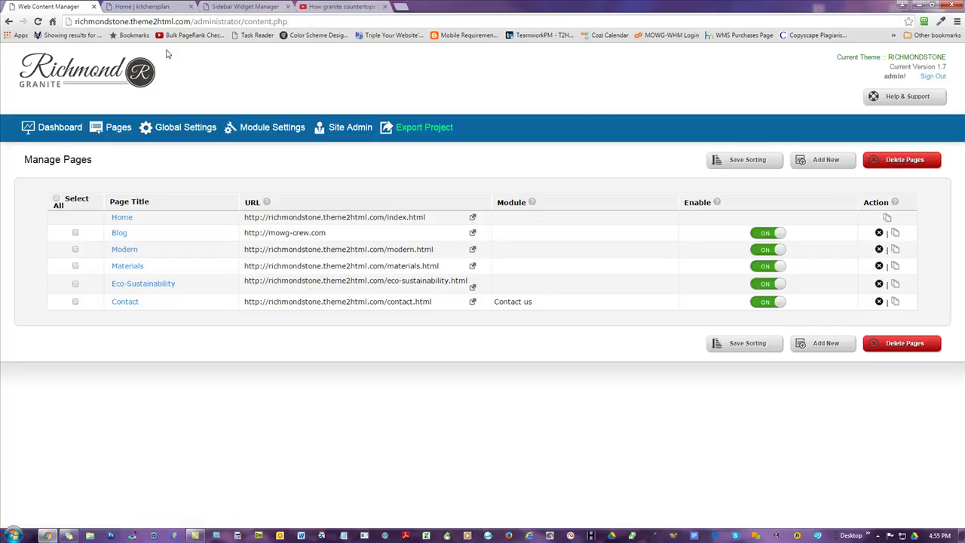
# Reload the live kitchensplan site, test the Blog menu link, and return to the site's home page
pyautogui.click(144, 7)
pyautogui.press('F5')
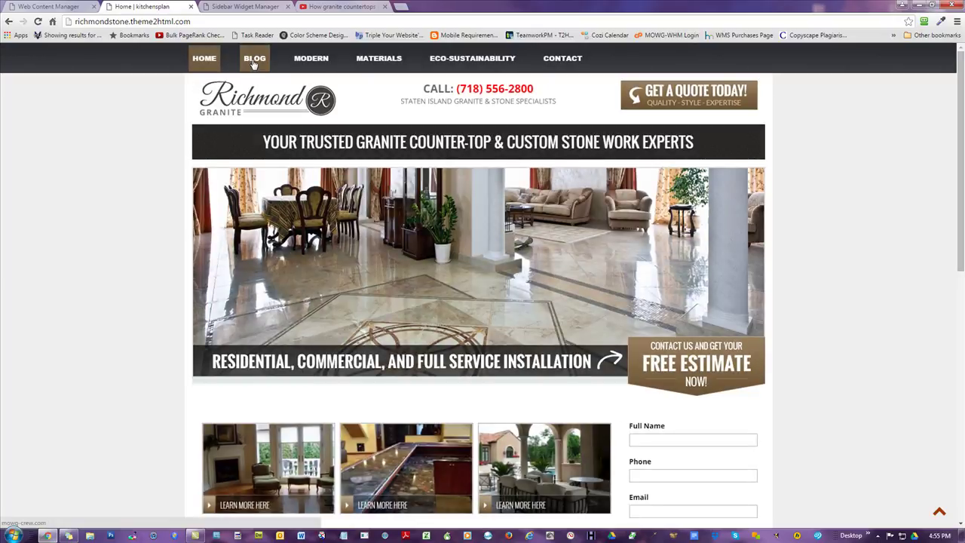
pyautogui.click(254, 60)
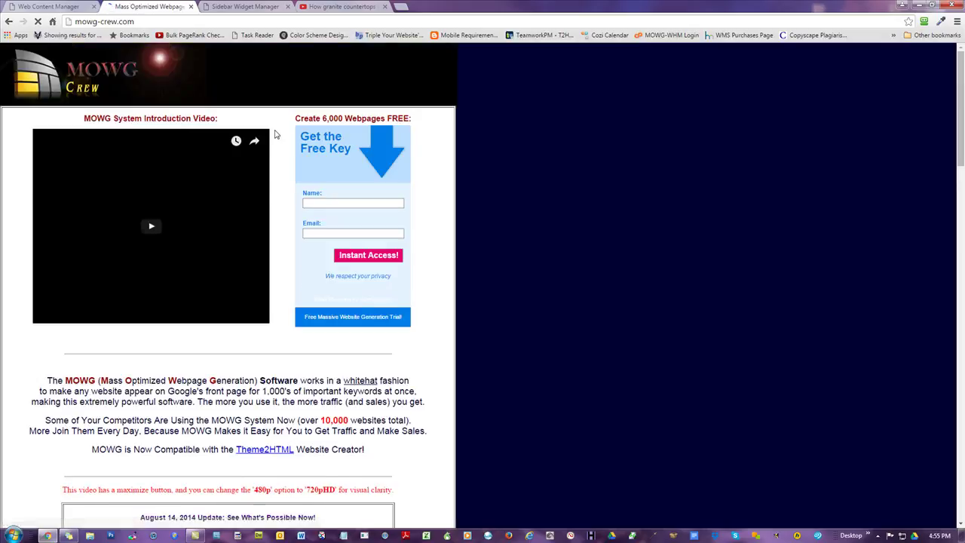
pyautogui.click(94, 21)
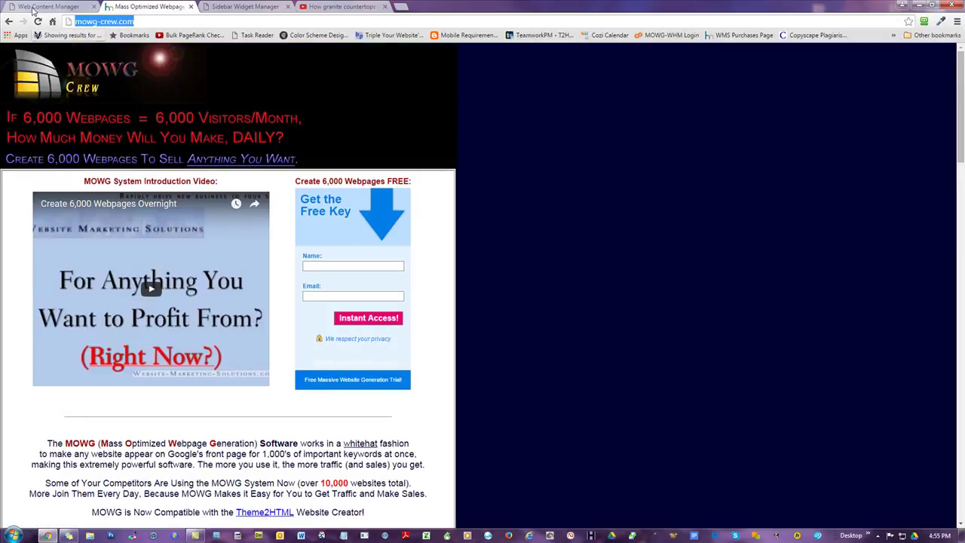
pyautogui.click(8, 21)
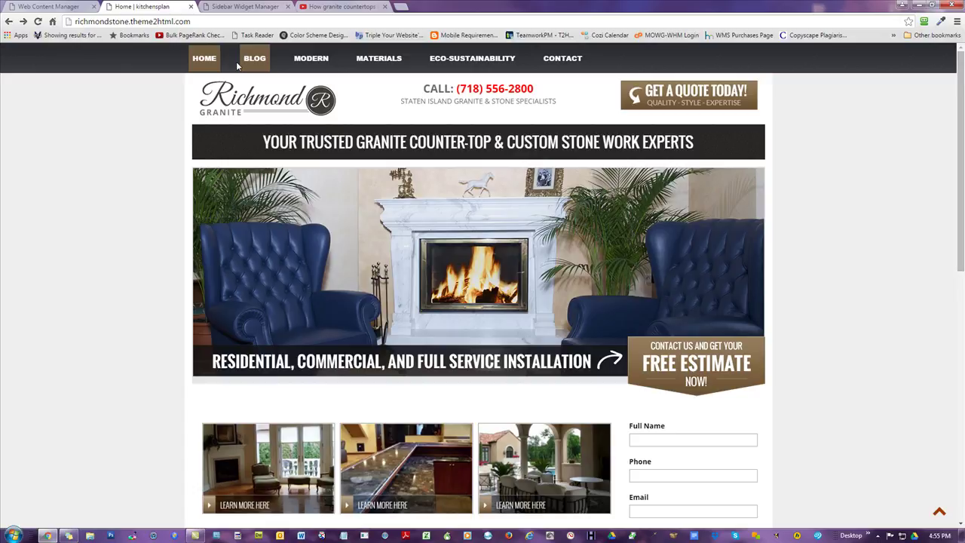
# Reopen the Blog page in the content manager and change its menu name to Classic
pyautogui.click(48, 6)
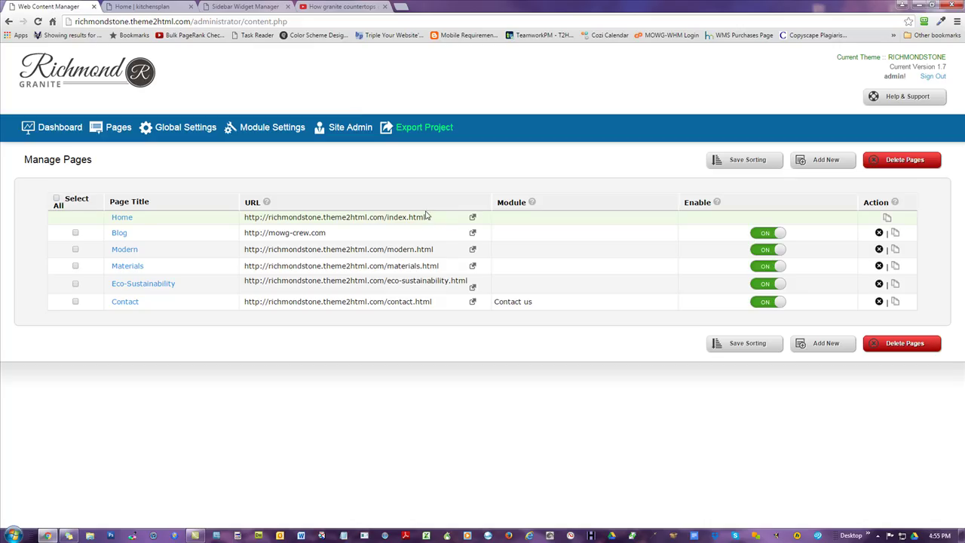
pyautogui.click(147, 235)
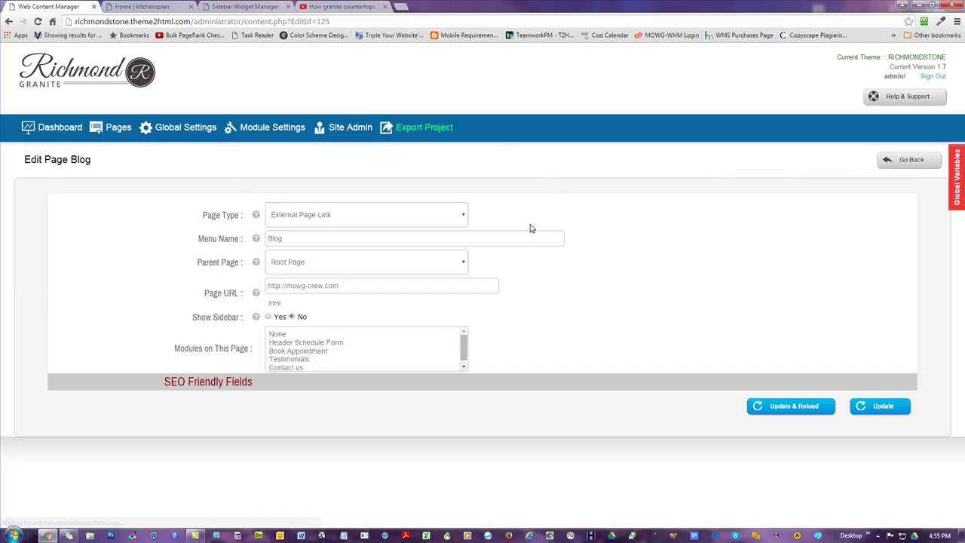
pyautogui.moveTo(307, 238); pyautogui.dragTo(0, 238)
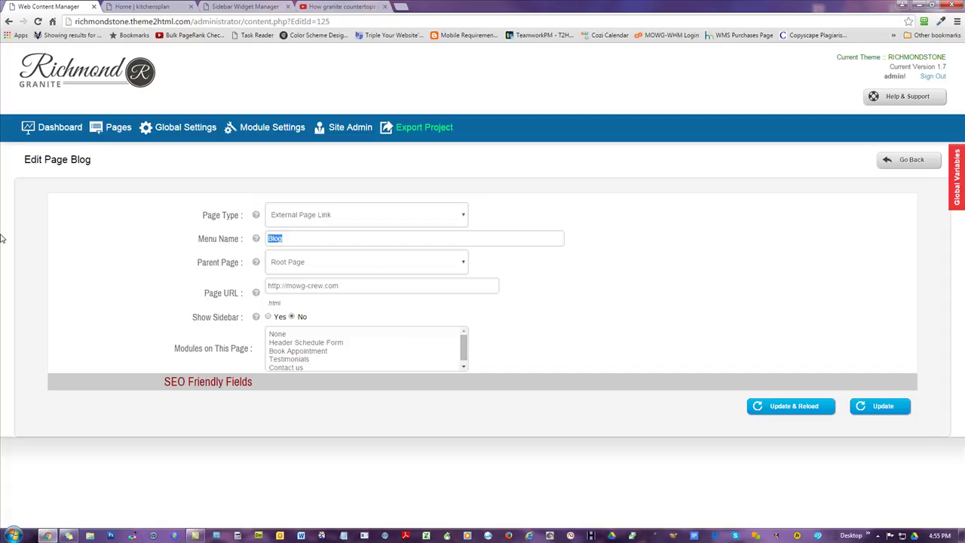
pyautogui.write('Classic')
# Replace the external page URL with classic
pyautogui.press('BackSpace')
pyautogui.press('BackSpace')
pyautogui.press('BackSpace')
pyautogui.press('BackSpace')
pyautogui.press('BackSpace')
pyautogui.press('BackSpace')
pyautogui.press('BackSpace')
pyautogui.press('BackSpace')
pyautogui.press('BackSpace')
pyautogui.press('BackSpace')
pyautogui.press('BackSpace')
pyautogui.press('BackSpace')
pyautogui.press('BackSpace')
pyautogui.press('BackSpace')
pyautogui.press('BackSpace')
pyautogui.press('BackSpace')
pyautogui.press('BackSpace')
pyautogui.press('BackSpace')
pyautogui.write('classic')
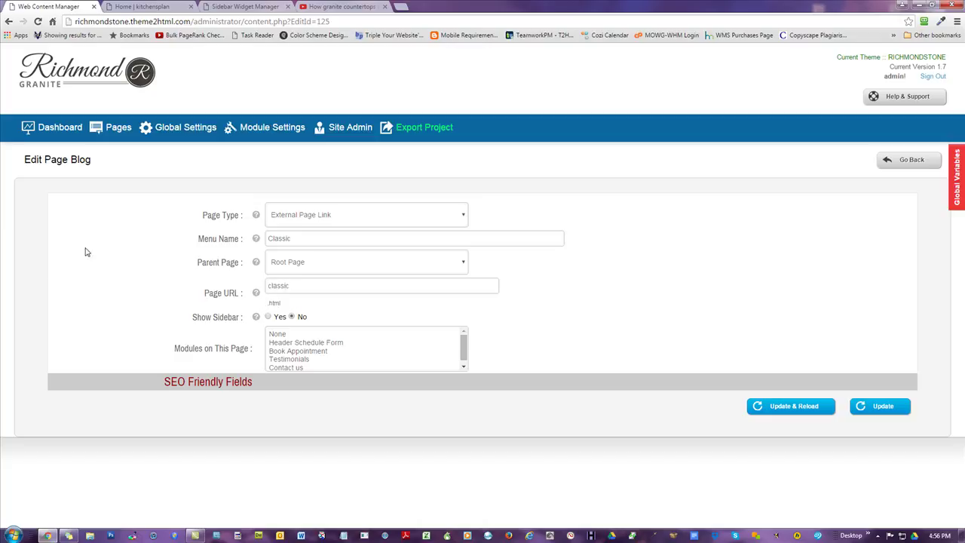
# Set the page type to Normal Page With Menu Link and enable the sidebar on the page
pyautogui.click(324, 216)
pyautogui.press('Escape')
pyautogui.press('Up')
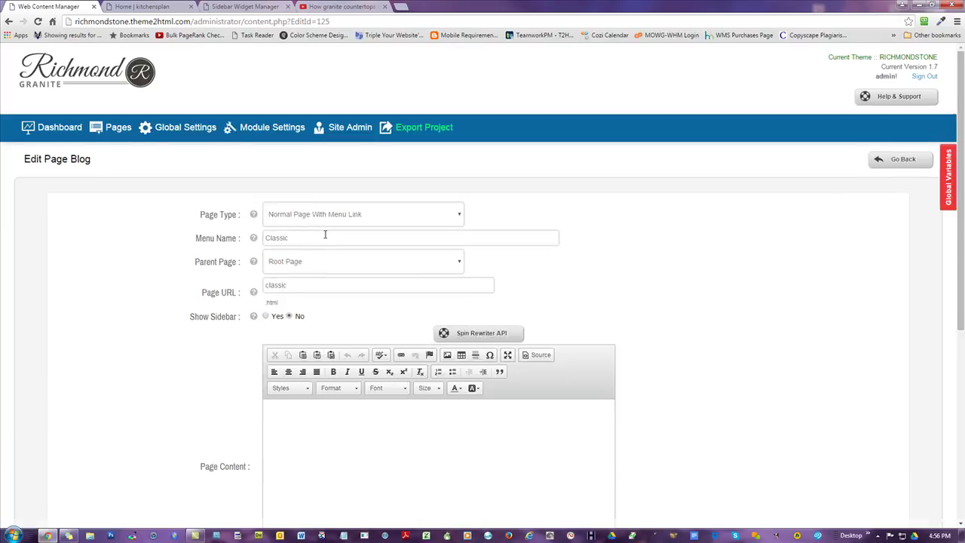
pyautogui.click(324, 418)
pyautogui.scroll(-2, 784, 307)
pyautogui.click(265, 166)
pyautogui.scroll(-3, 765, 278)
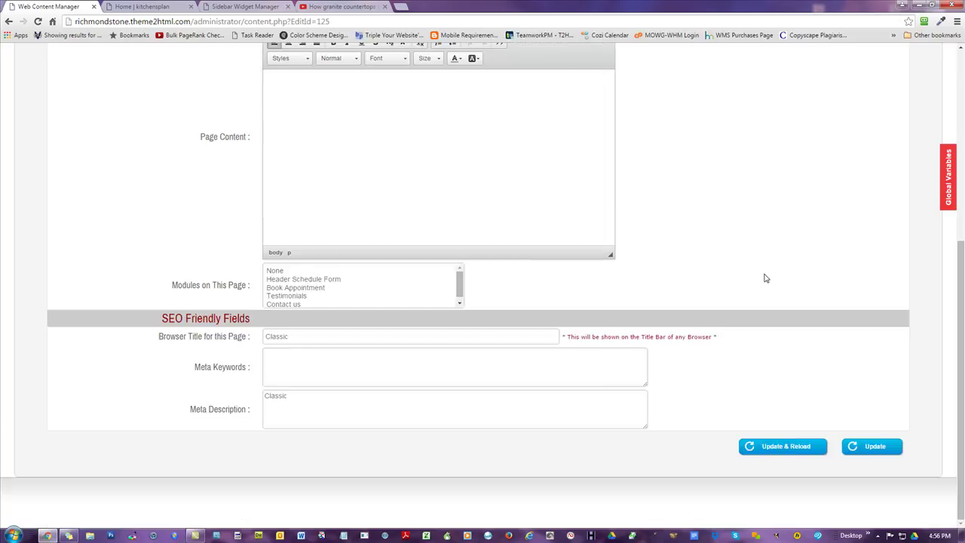
# Assign the Contact us module to the page
pyautogui.click(301, 304)
pyautogui.click(356, 139)
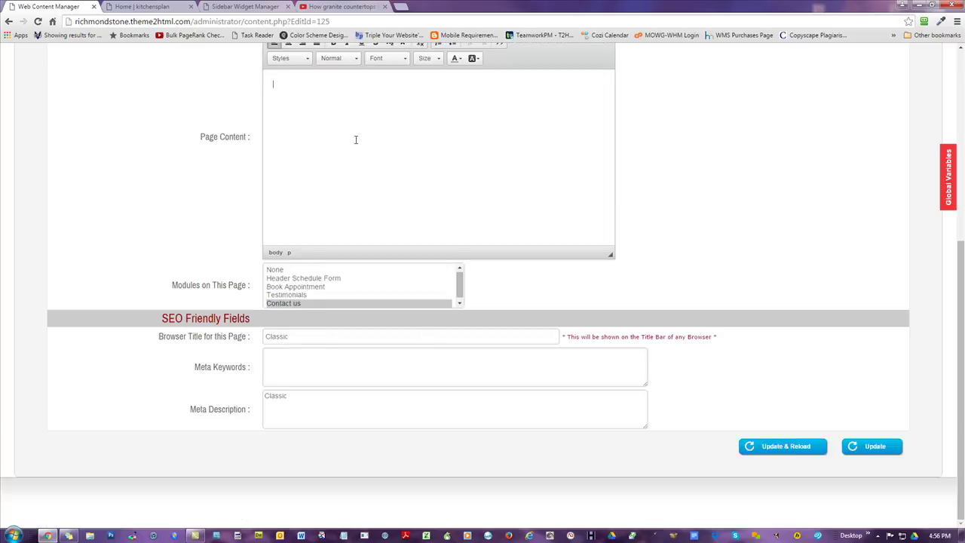
pyautogui.scroll(2, 739, 261)
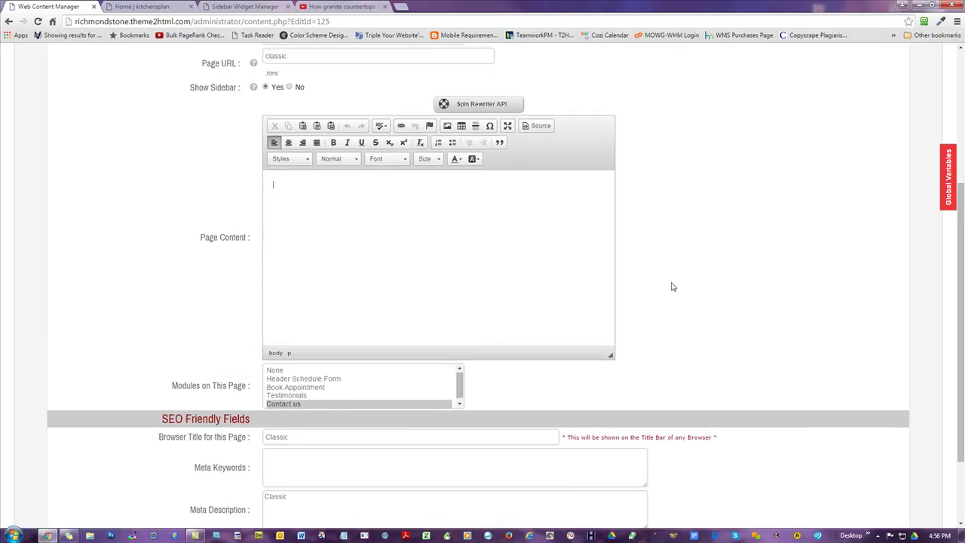
# Assign the Testimonials module to the page and enter {TESTIMONIALS} as the page content
pyautogui.click(287, 398)
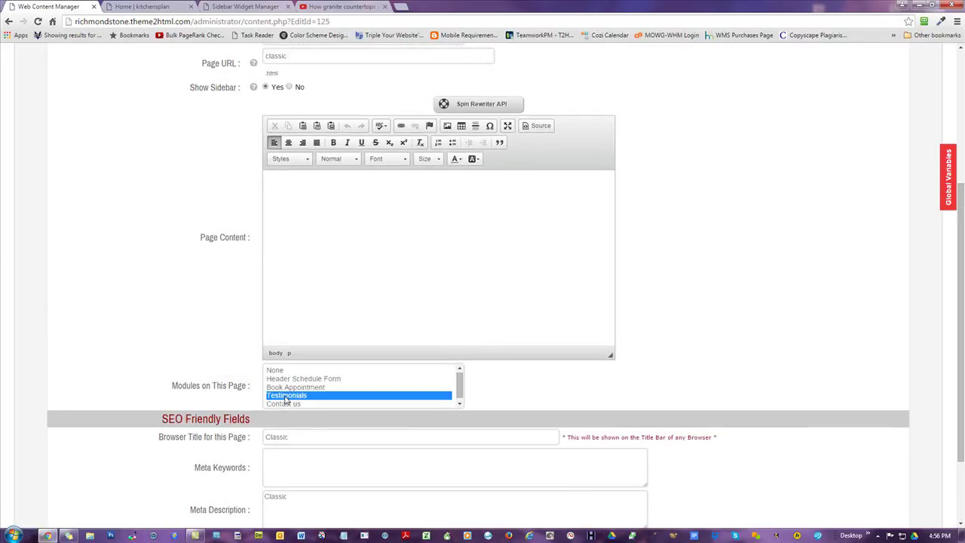
pyautogui.click(362, 239)
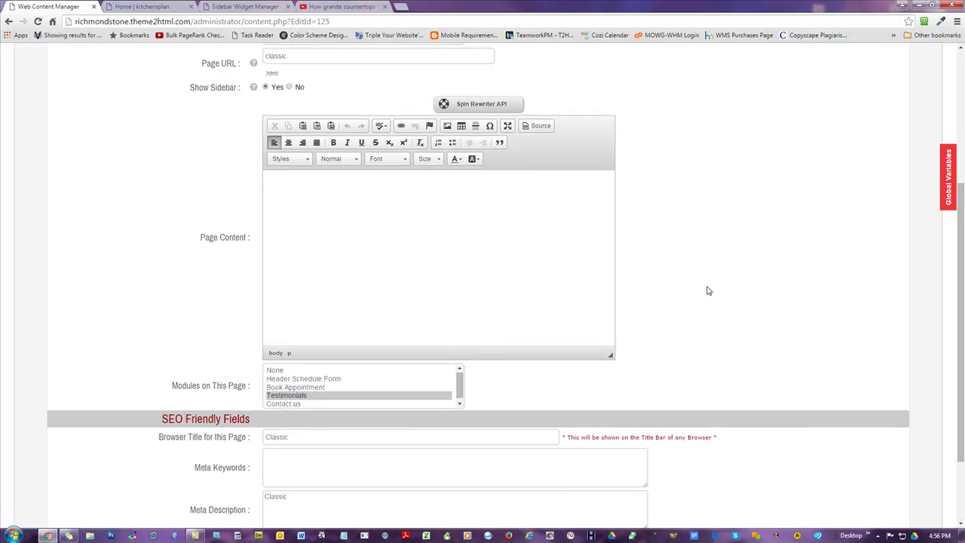
pyautogui.write('{TESTIMINIALS')
pyautogui.scroll(-2, 690, 252)
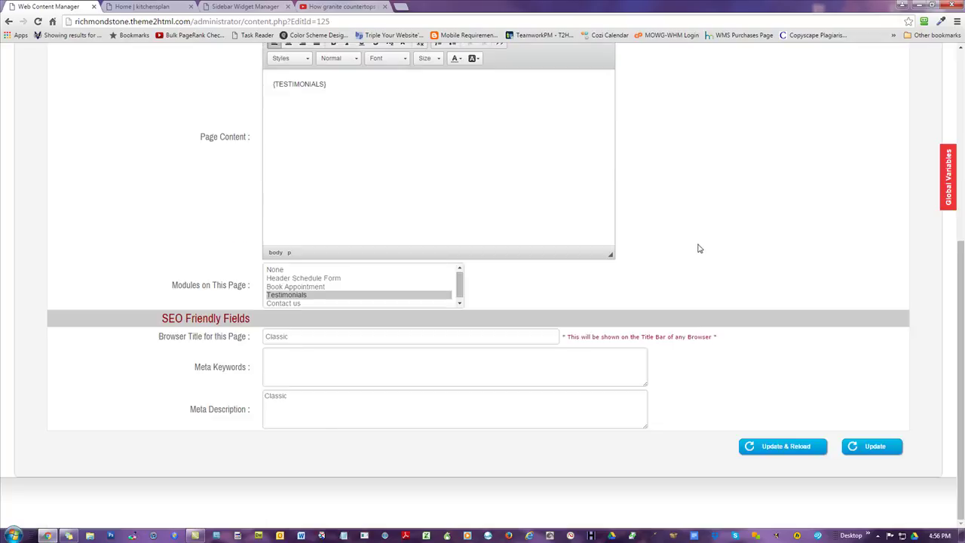
# Set the page's browser title to Classic Countertops and save the page
pyautogui.scroll(3, 699, 245)
pyautogui.doubleClick(296, 59)
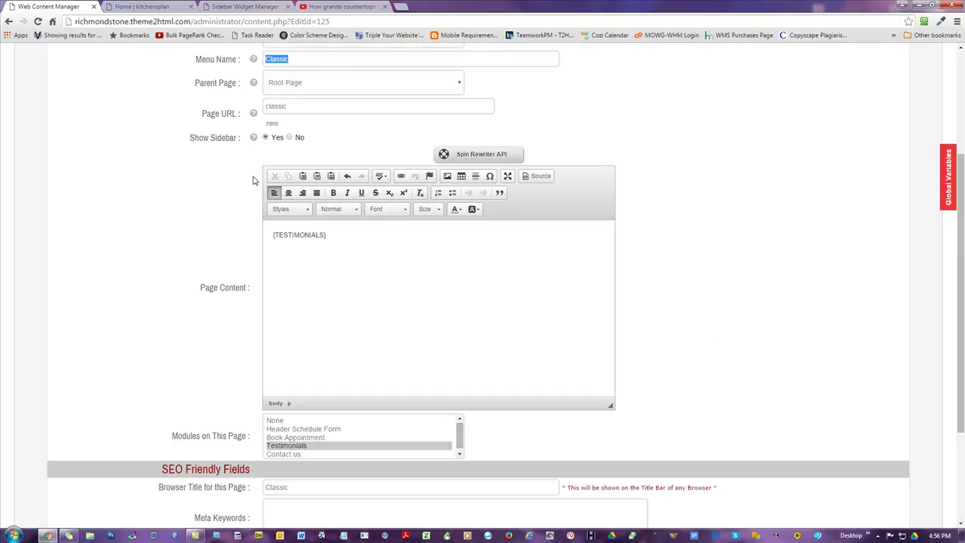
pyautogui.click(316, 249)
pyautogui.scroll(-2, 750, 264)
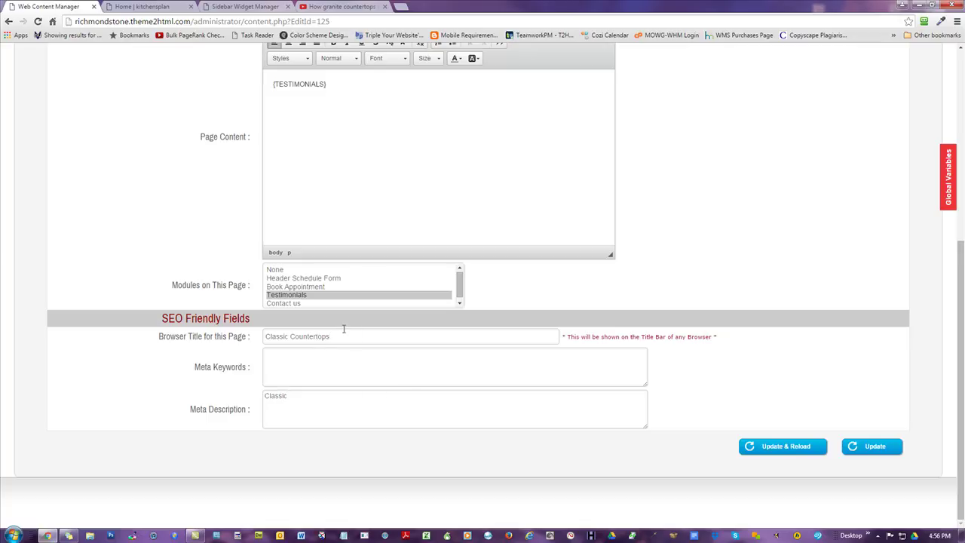
pyautogui.click(873, 446)
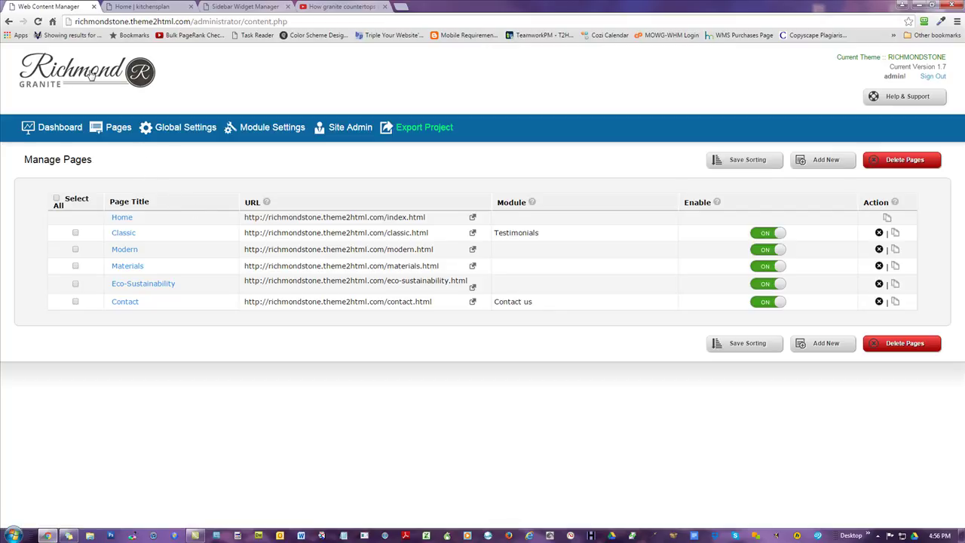
# Open the live site's Classic page and examine its testimonials, feedback form and sidebar
pyautogui.click(89, 74)
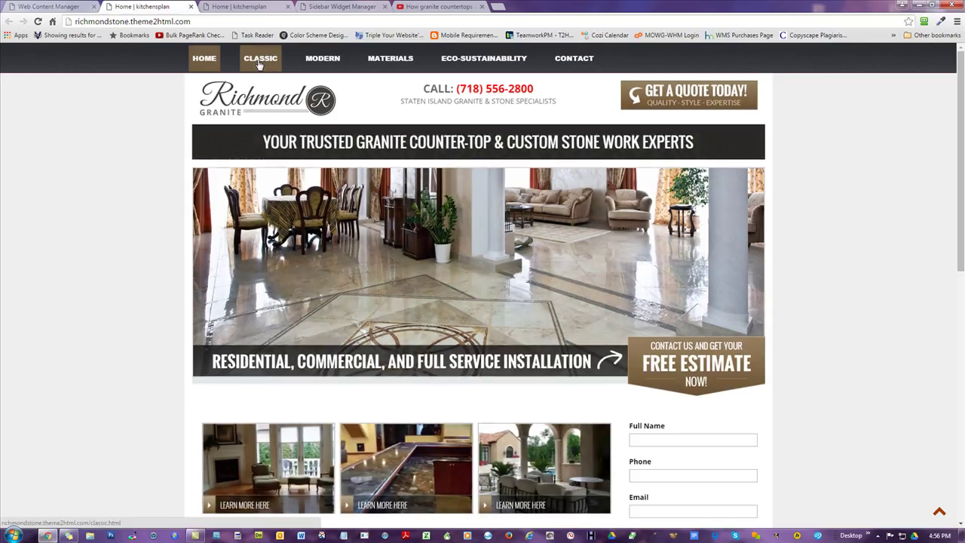
pyautogui.click(259, 64)
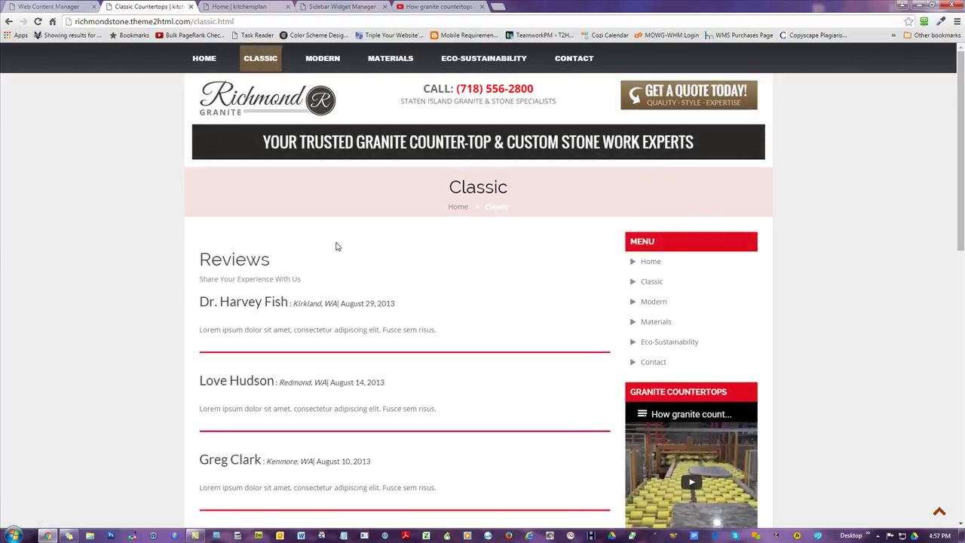
pyautogui.scroll(-3, 354, 235)
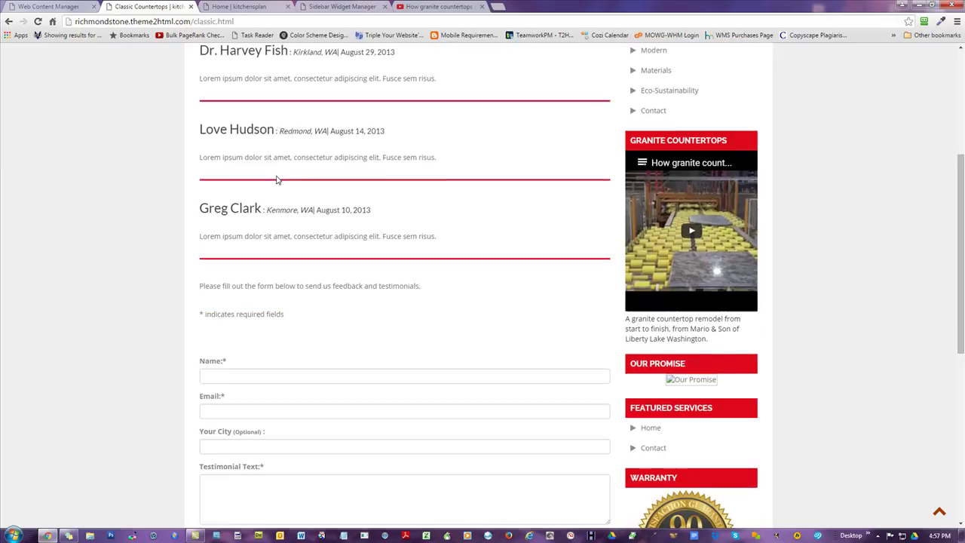
# Review the rest of the live Classic page, from the testimonial submission form down to the map and contact details
pyautogui.scroll(-3, 276, 179)
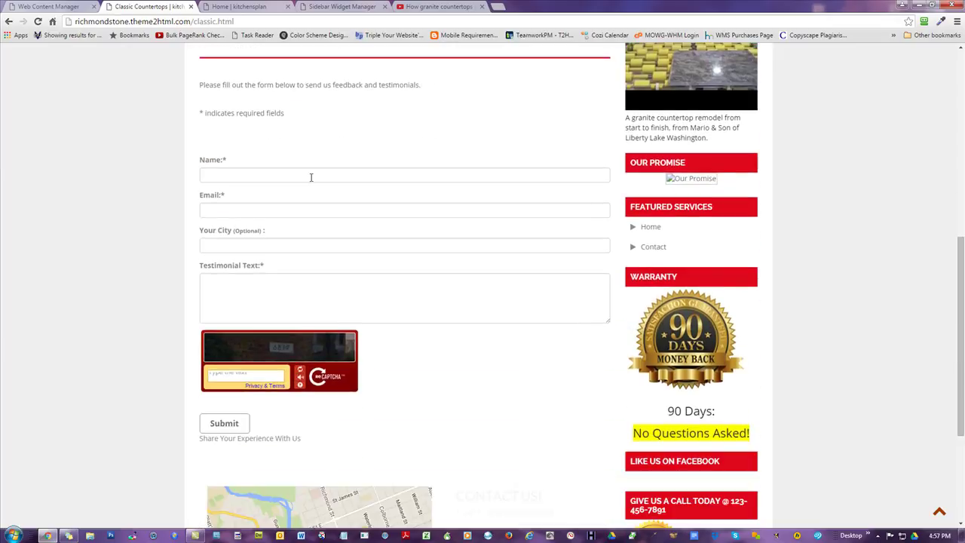
pyautogui.scroll(-1, 310, 178)
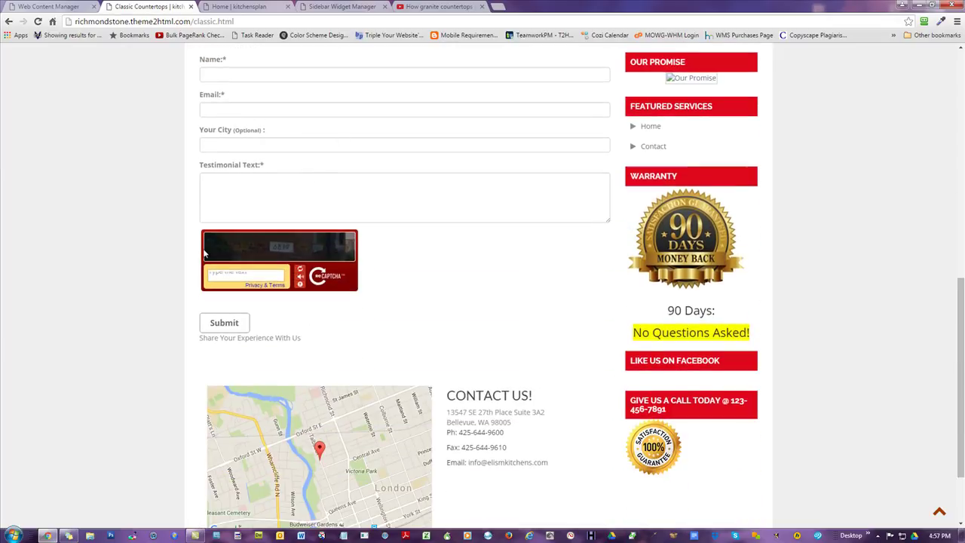
pyautogui.scroll(-1, 417, 160)
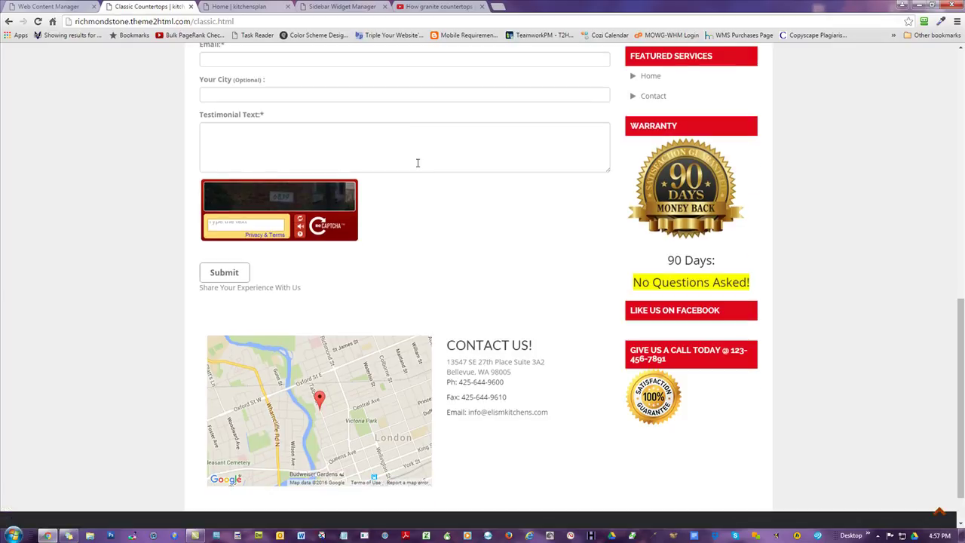
pyautogui.scroll(4, 456, 280)
pyautogui.scroll(2, 450, 294)
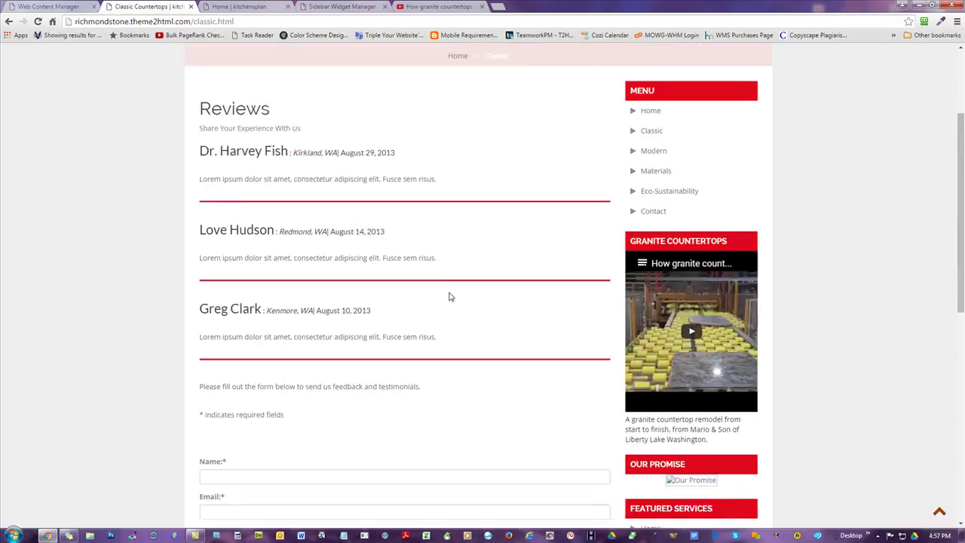
pyautogui.scroll(-2, 317, 298)
pyautogui.scroll(-2, 318, 299)
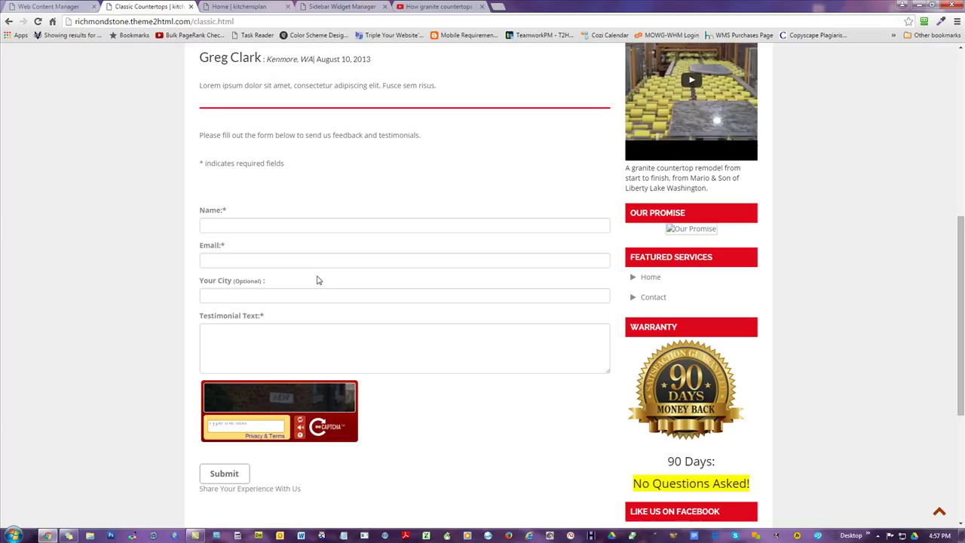
# Open the content manager's testimonials list and examine its names, addresses and enable/disable controls
pyautogui.click(39, 6)
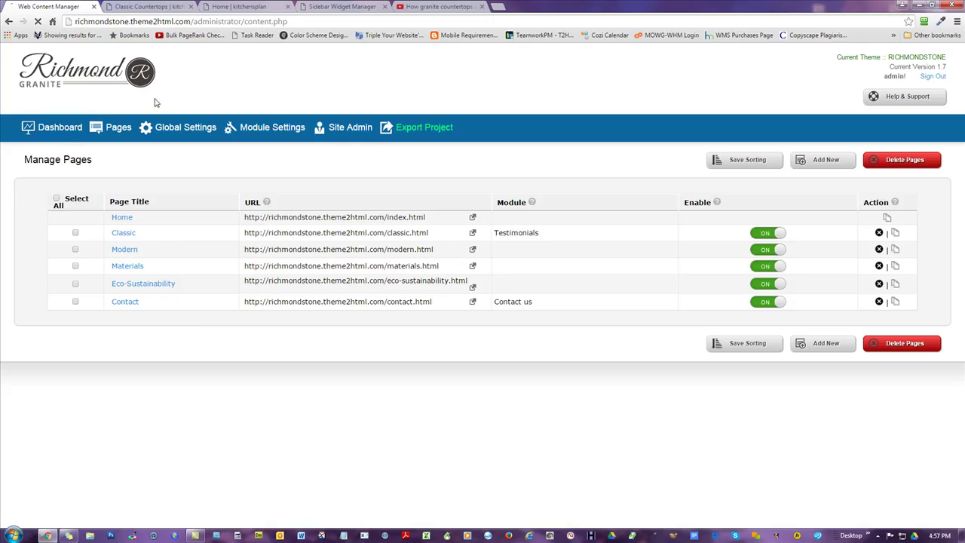
pyautogui.click(70, 129)
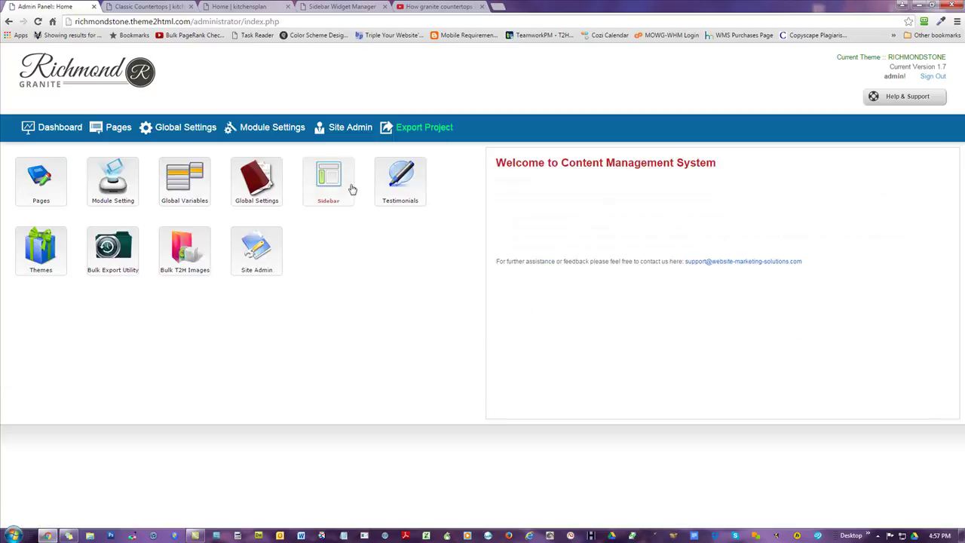
pyautogui.click(399, 187)
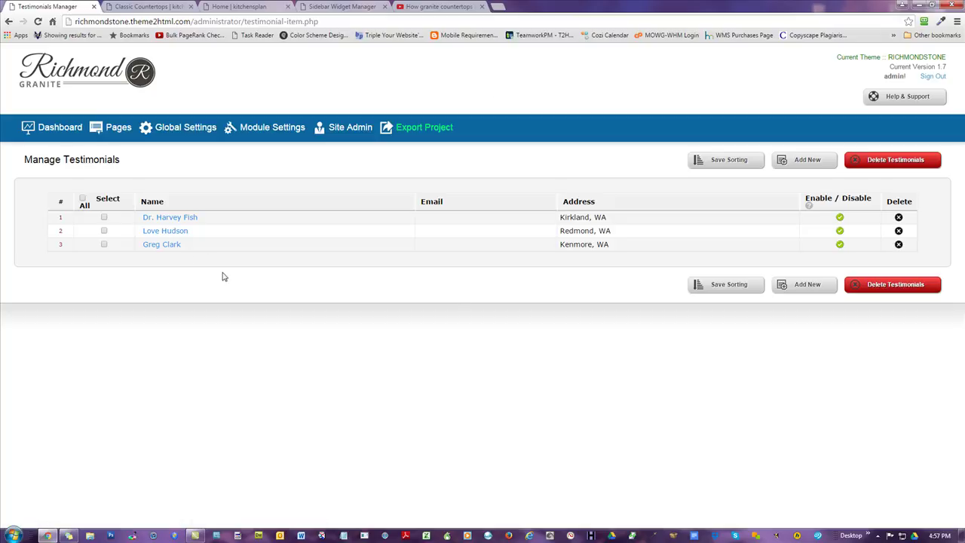
pyautogui.click(841, 245)
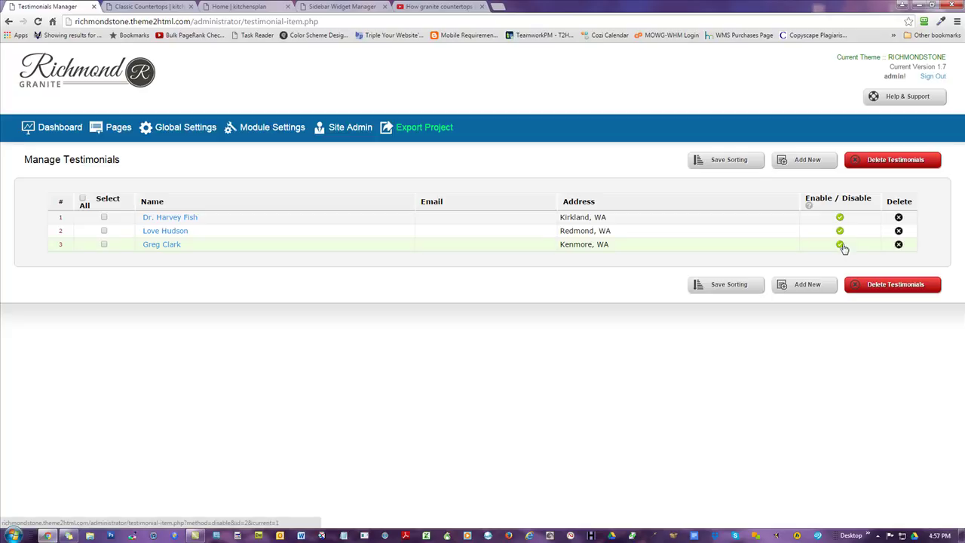
pyautogui.moveTo(239, 250)
pyautogui.mouseDown()
pyautogui.moveTo(246, 208)
pyautogui.moveTo(243, 242)
pyautogui.mouseUp()
pyautogui.moveTo(615, 220); pyautogui.dragTo(621, 239)
pyautogui.click(620, 212)
pyautogui.moveTo(73, 215); pyautogui.dragTo(71, 228)
pyautogui.click(505, 332)
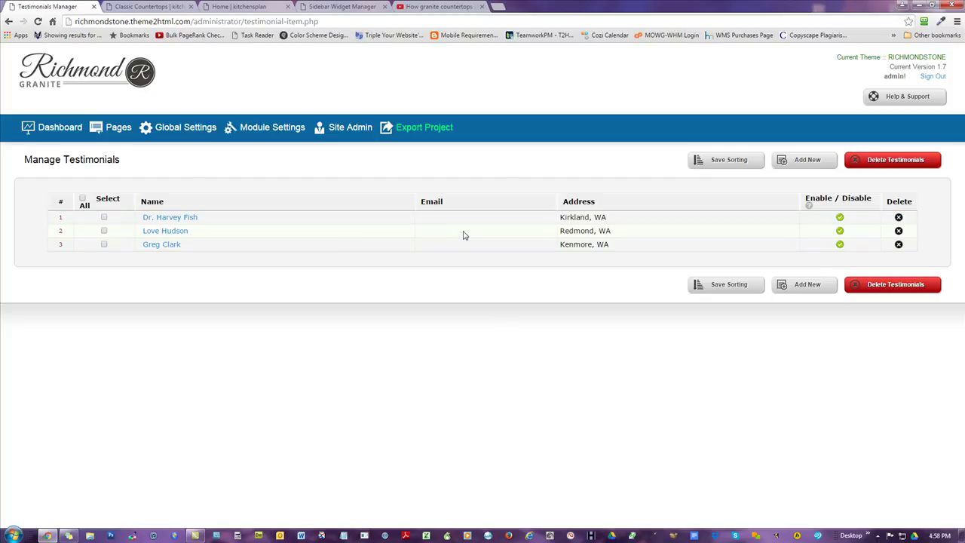
pyautogui.moveTo(590, 217); pyautogui.dragTo(611, 316)
pyautogui.click(611, 316)
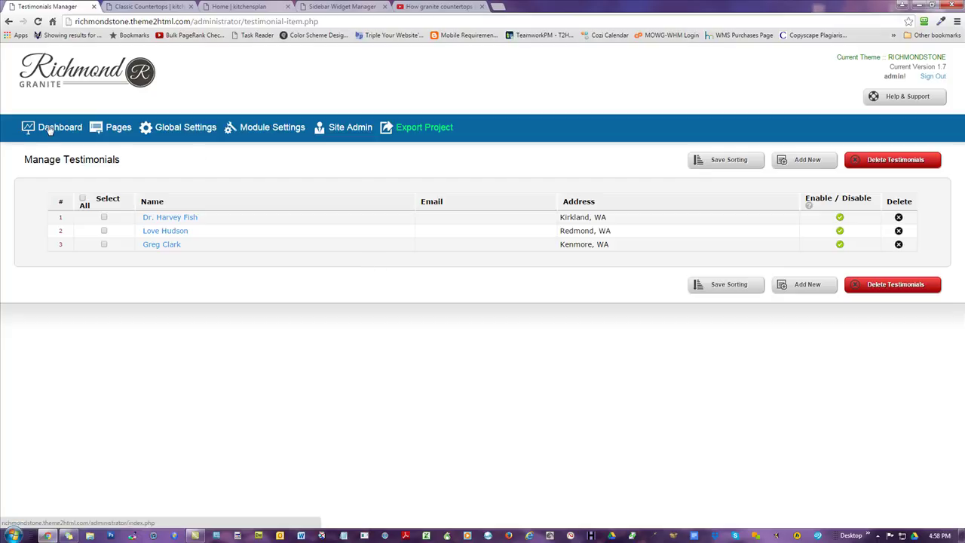
# Open the Modern page for editing and copy its full content paragraph about German kitchen brands
pyautogui.click(111, 129)
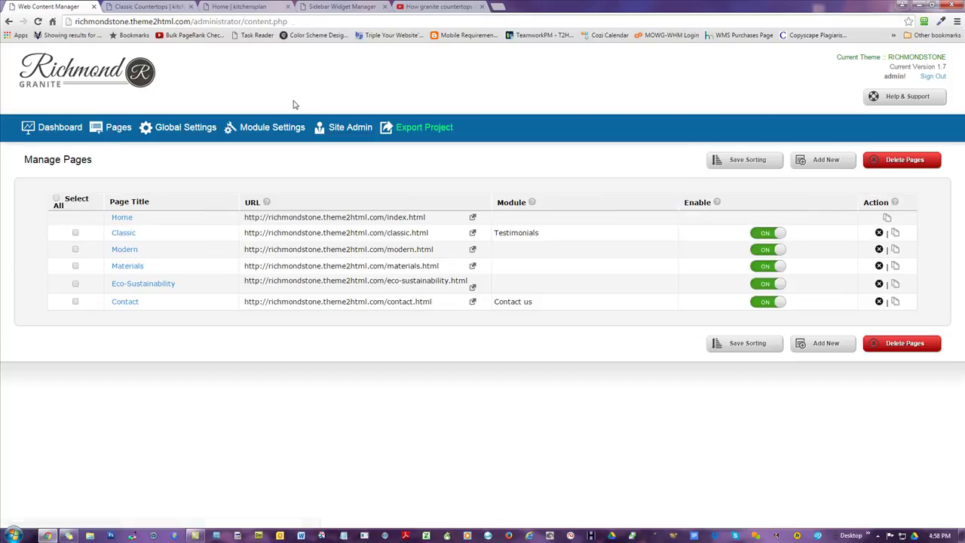
pyautogui.click(126, 252)
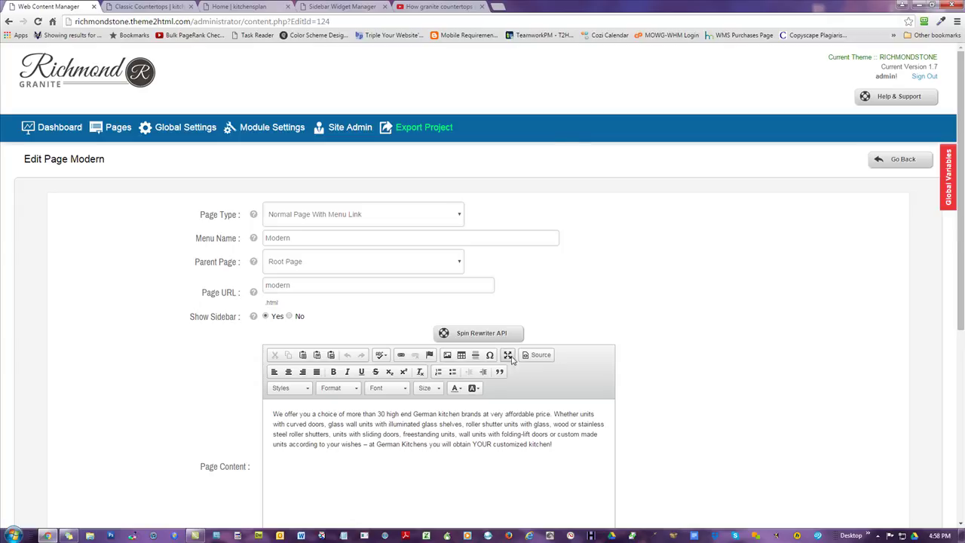
pyautogui.moveTo(575, 451); pyautogui.dragTo(129, 370)
pyautogui.hotkey('ctrl', 'c')
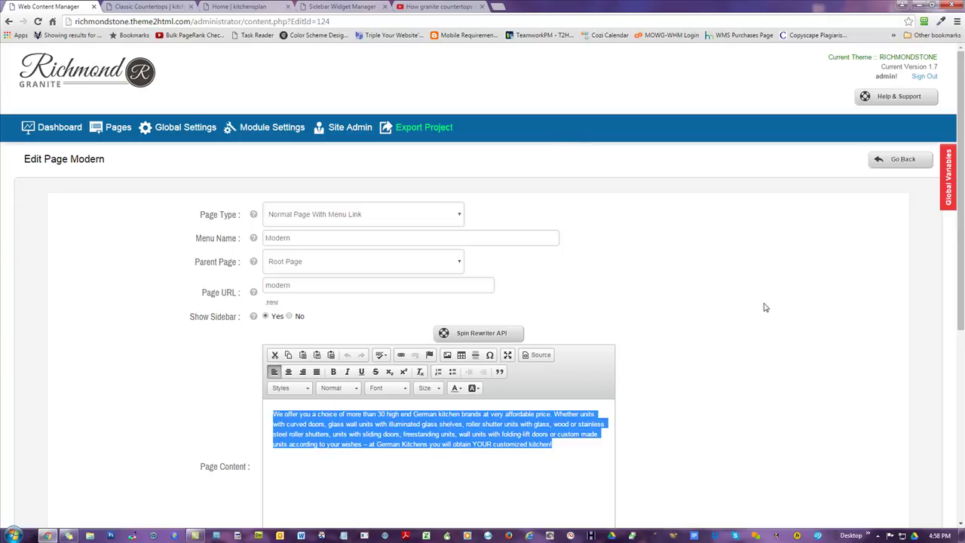
# Replace the Classic page's {TESTIMONIALS} content with the copied Modern page paragraph and save the page
pyautogui.click(118, 129)
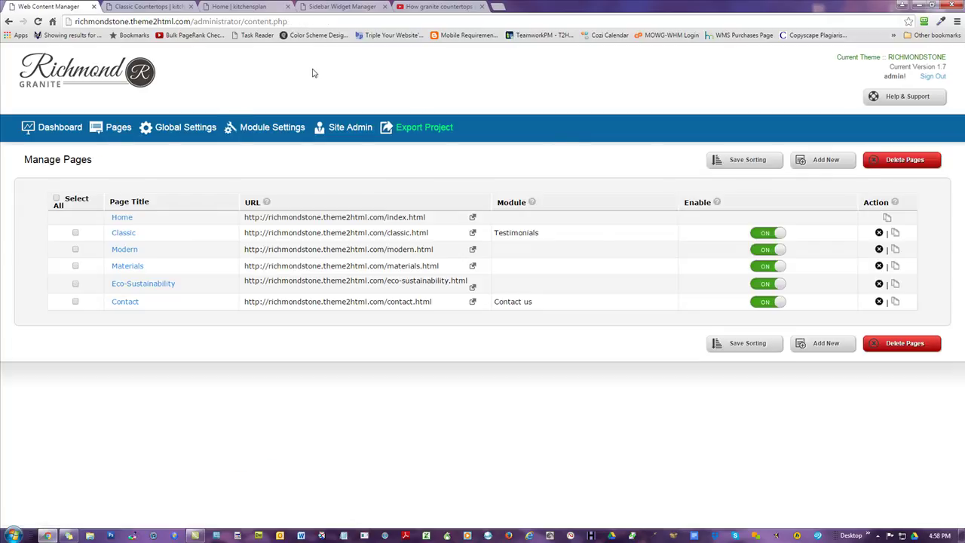
pyautogui.click(122, 235)
pyautogui.scroll(-2, 716, 250)
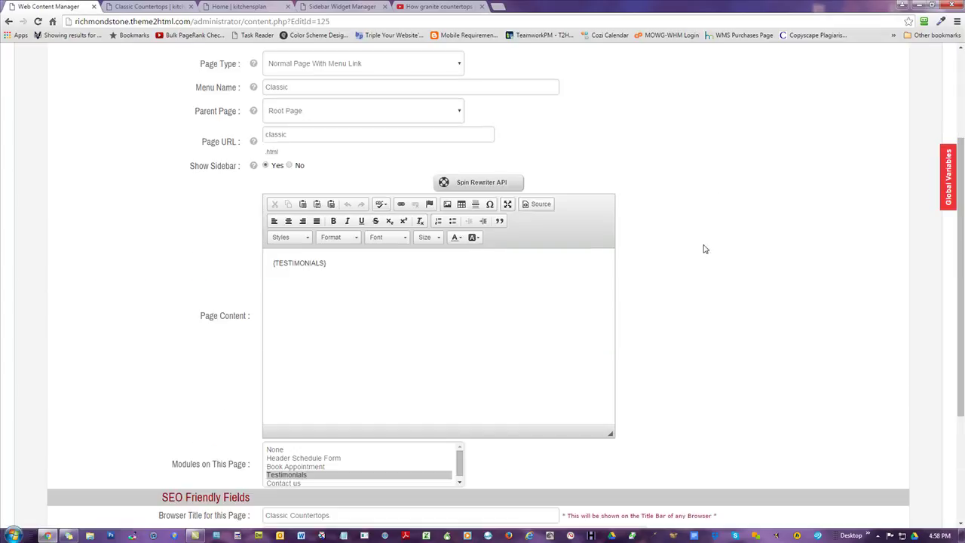
pyautogui.moveTo(389, 311); pyautogui.dragTo(56, 247)
pyautogui.hotkey('ctrl', 'v')
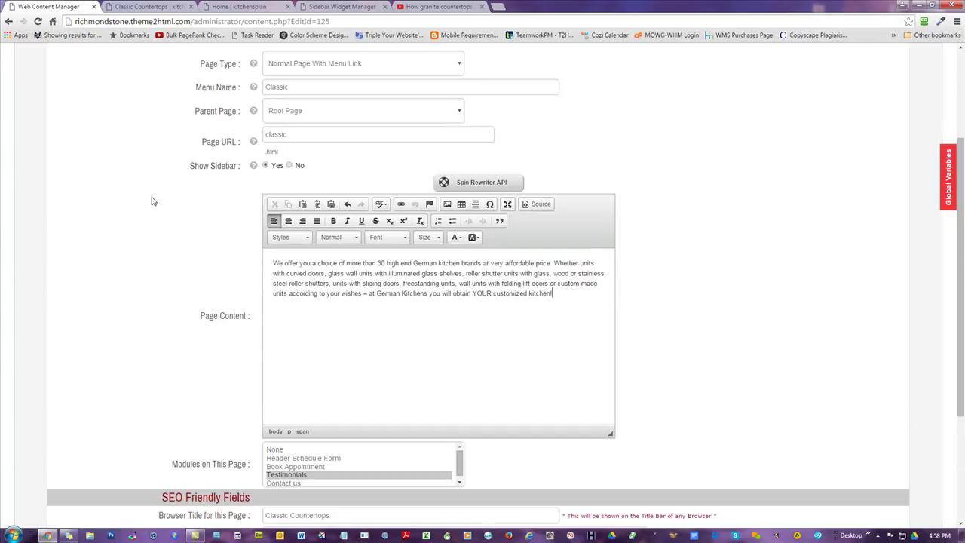
pyautogui.scroll(-3, 674, 221)
pyautogui.click(874, 447)
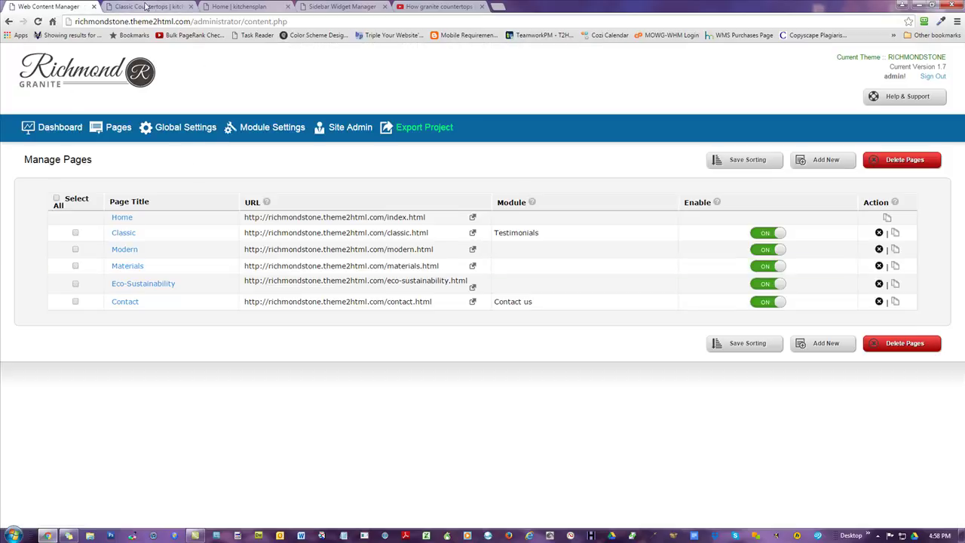
# Open the Home page for editing and compare its browser title field with the title of the live home page
pyautogui.click(145, 6)
pyautogui.click(246, 7)
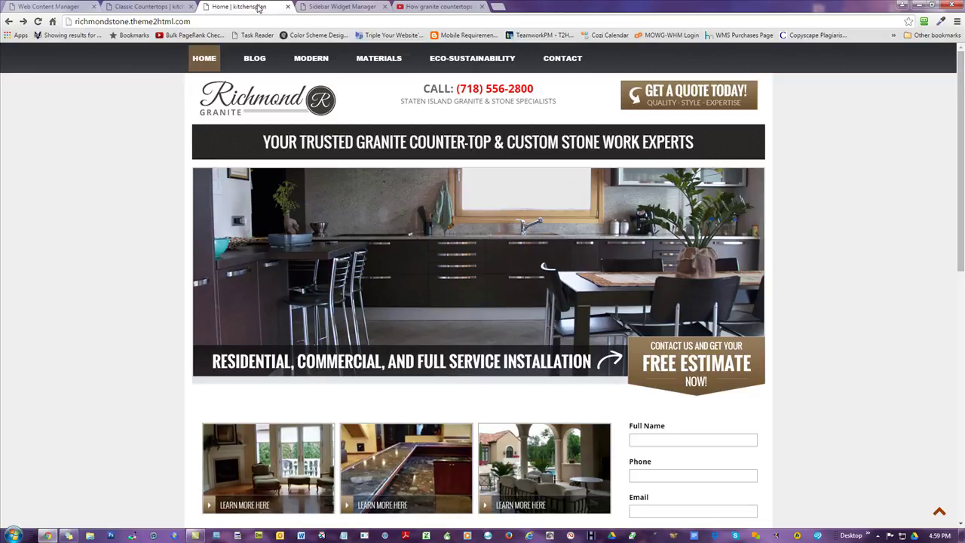
pyautogui.click(55, 8)
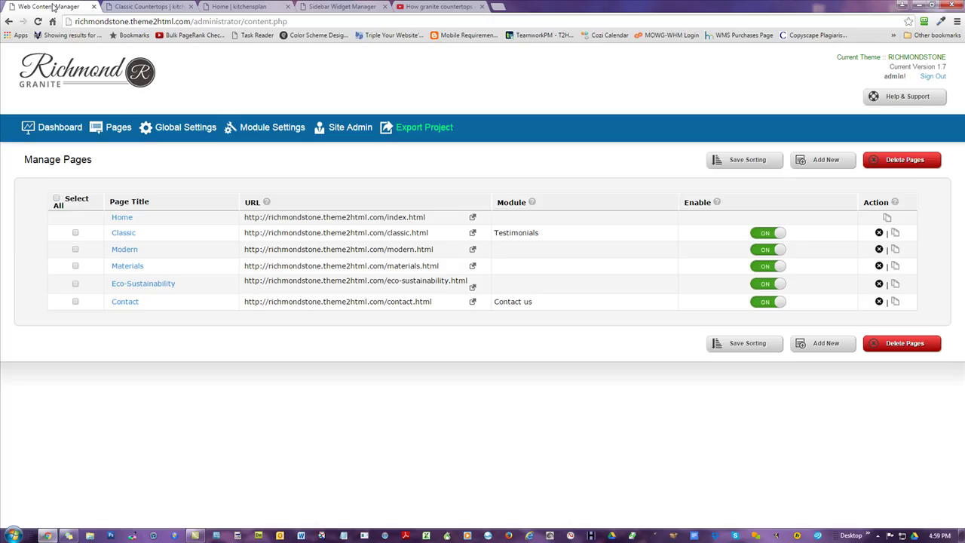
pyautogui.click(122, 217)
pyautogui.click(240, 7)
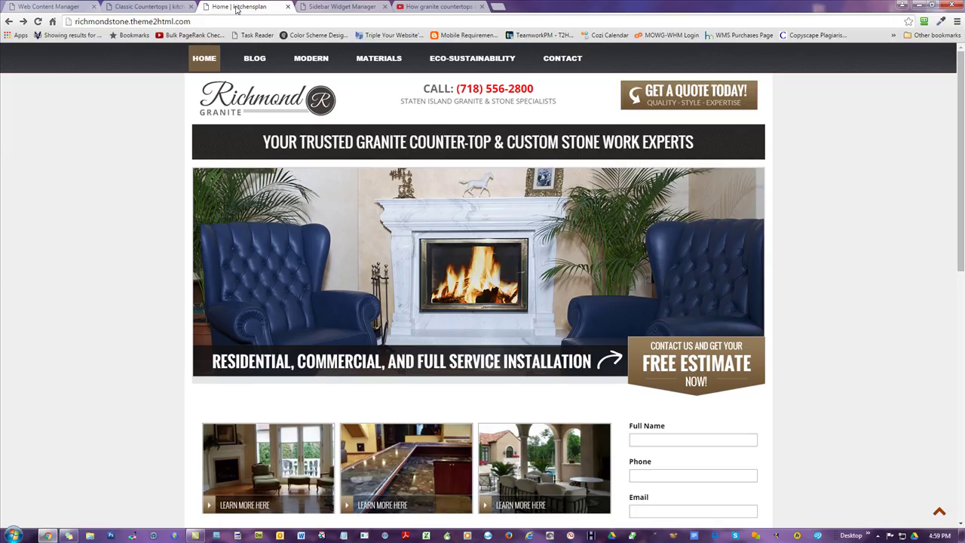
pyautogui.click(52, 8)
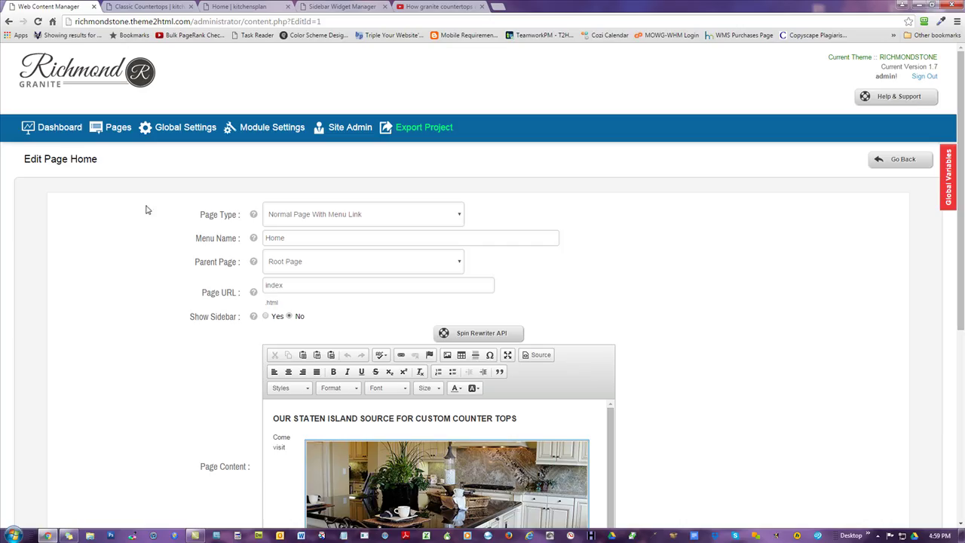
pyautogui.scroll(-5, 131, 242)
pyautogui.moveTo(305, 336); pyautogui.dragTo(127, 318)
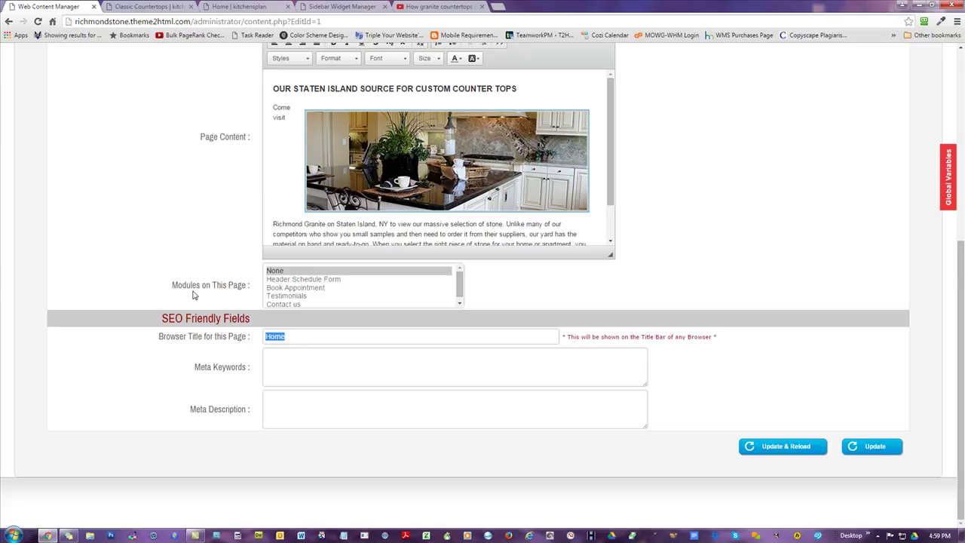
pyautogui.scroll(5, 193, 294)
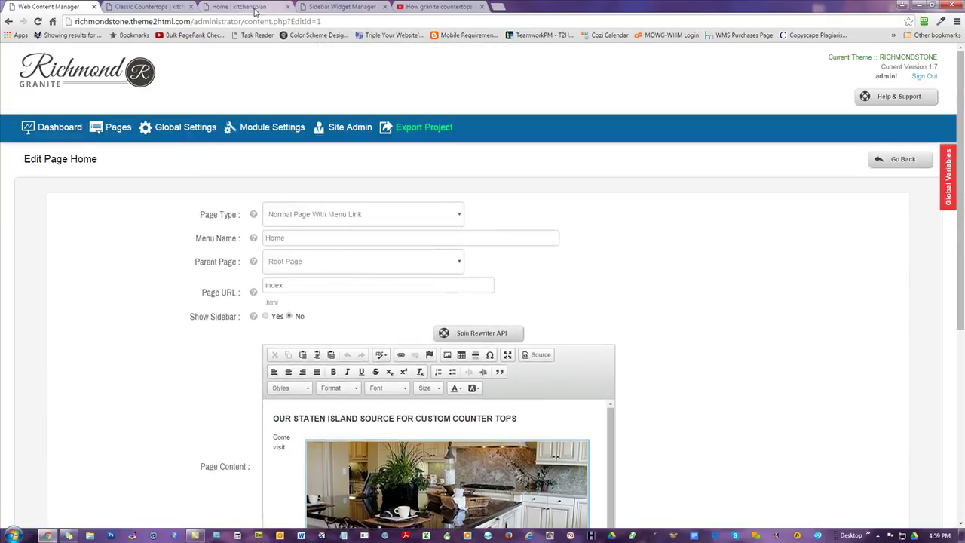
# Open the Global Settings and inspect the variable code used in the Website Title field
pyautogui.click(173, 130)
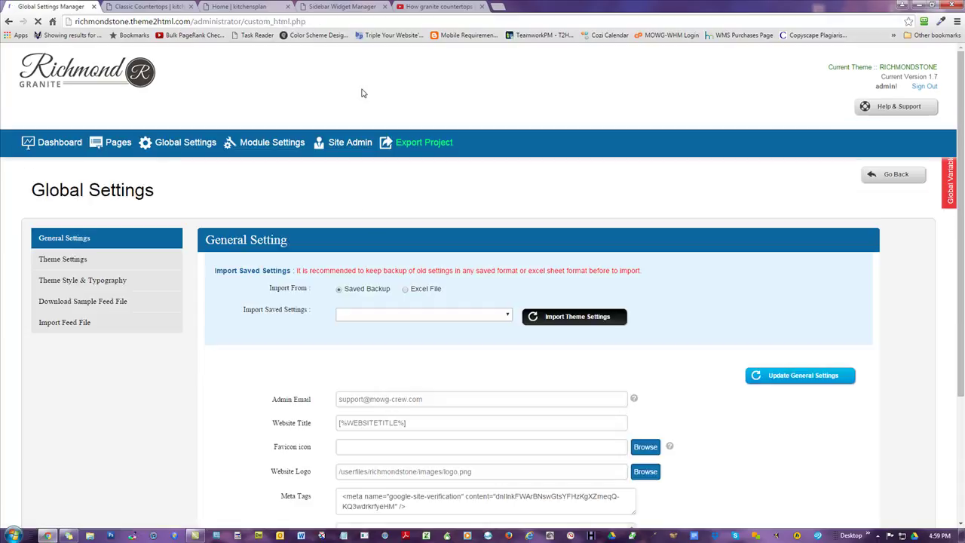
pyautogui.scroll(-2, 168, 334)
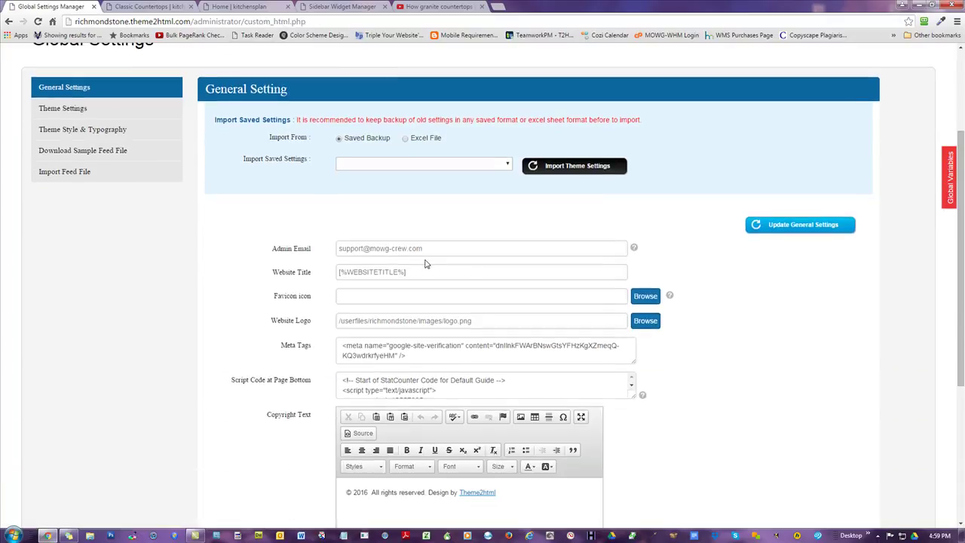
pyautogui.moveTo(425, 269); pyautogui.dragTo(203, 288)
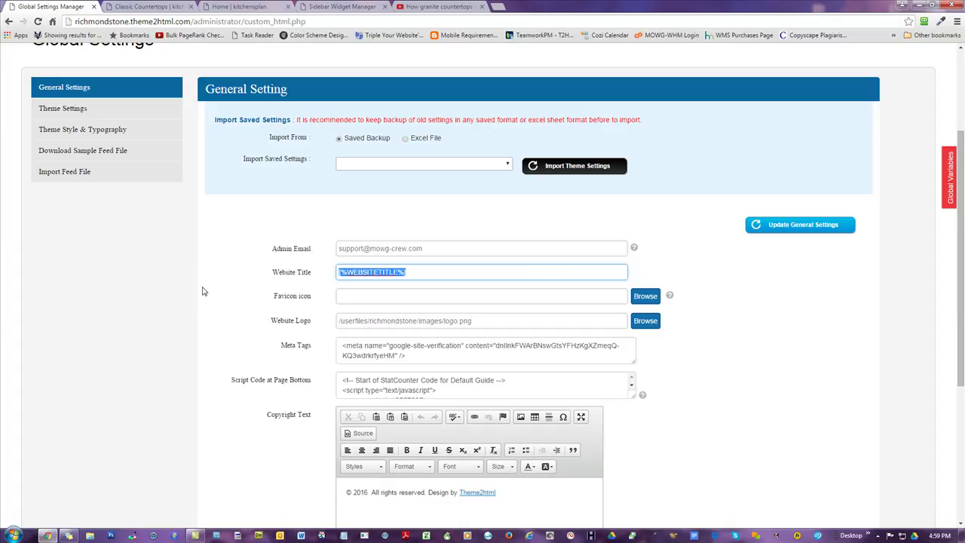
pyautogui.click(411, 273)
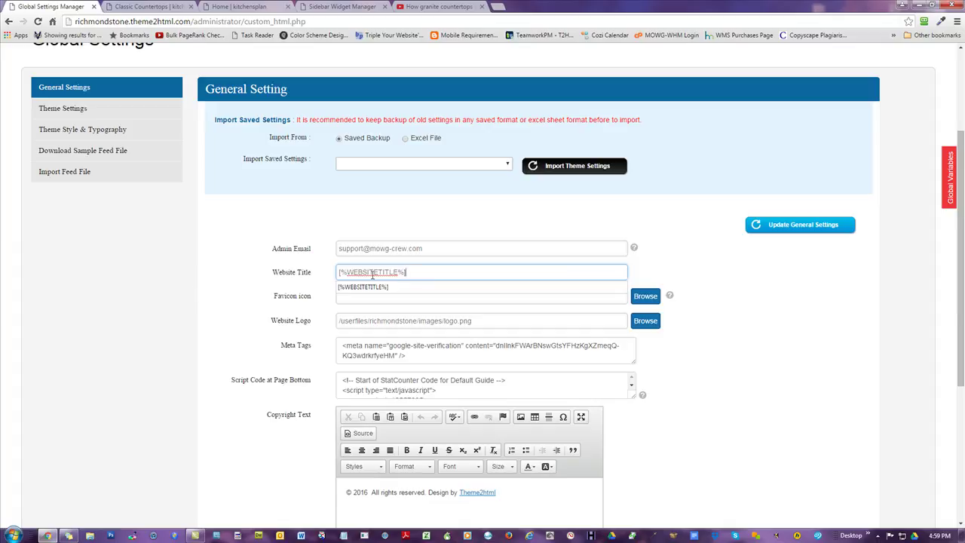
pyautogui.click(232, 289)
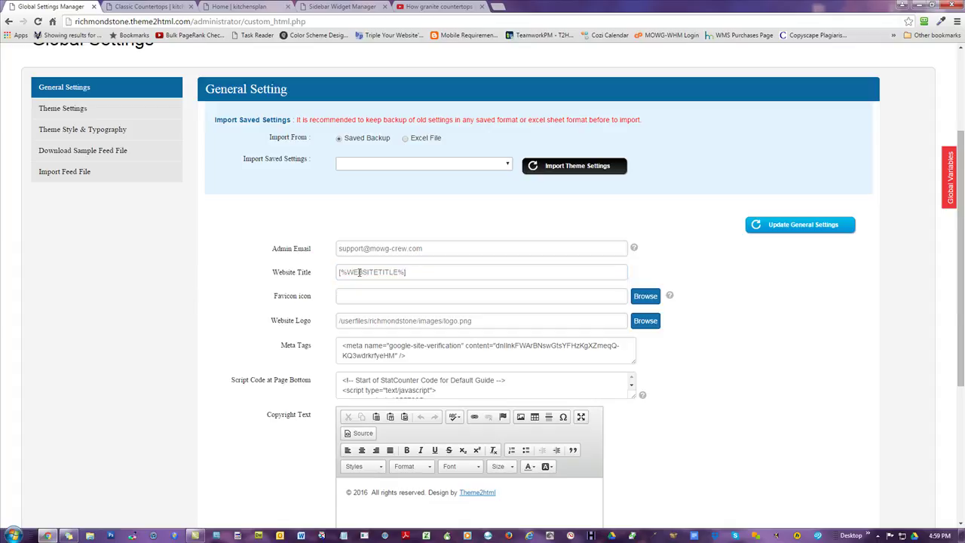
# Set the Website Title global variable's code value to Granite Countertops and save the update
pyautogui.scroll(2, 195, 296)
pyautogui.click(60, 141)
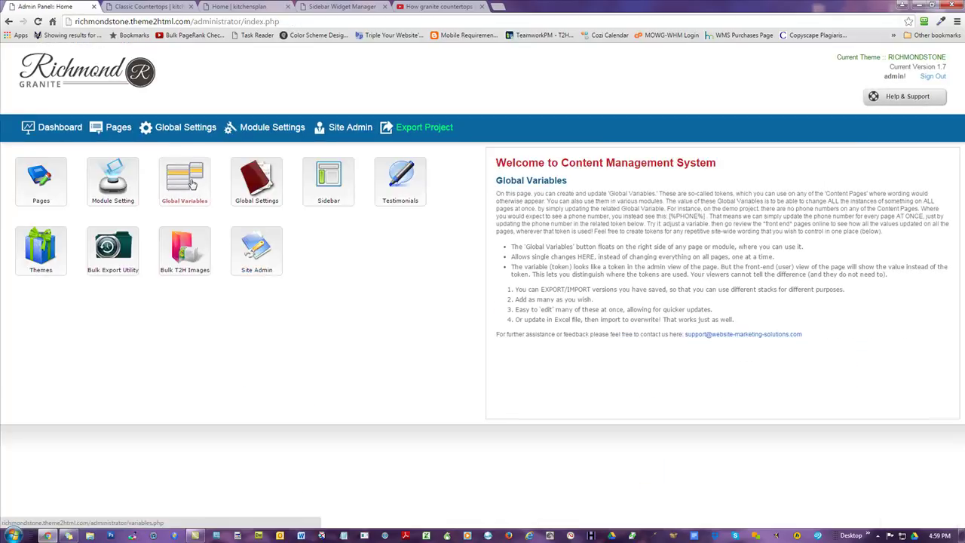
pyautogui.click(192, 184)
pyautogui.scroll(-2, 628, 190)
pyautogui.scroll(-1, 629, 190)
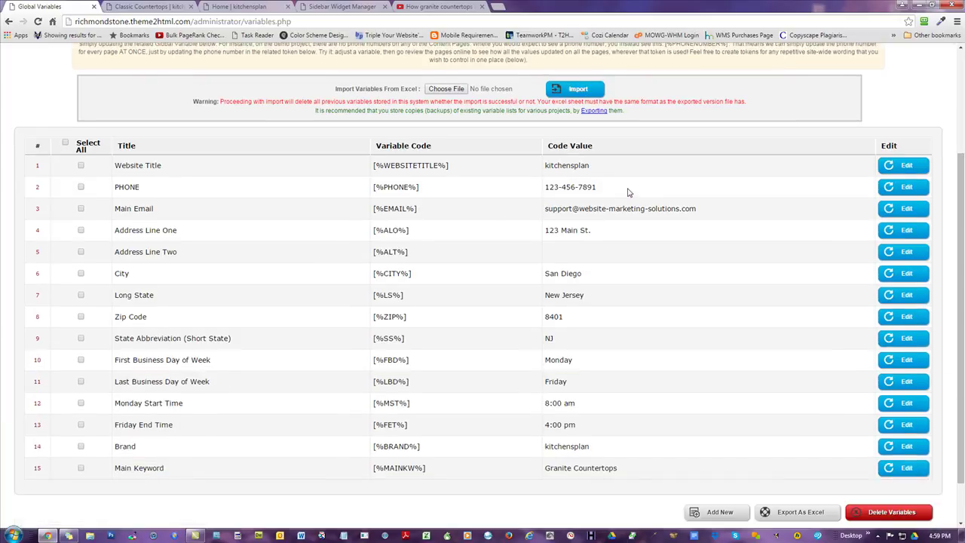
pyautogui.doubleClick(592, 168)
pyautogui.click(904, 166)
pyautogui.moveTo(627, 167); pyautogui.dragTo(309, 190)
pyautogui.write('Granite Countertops')
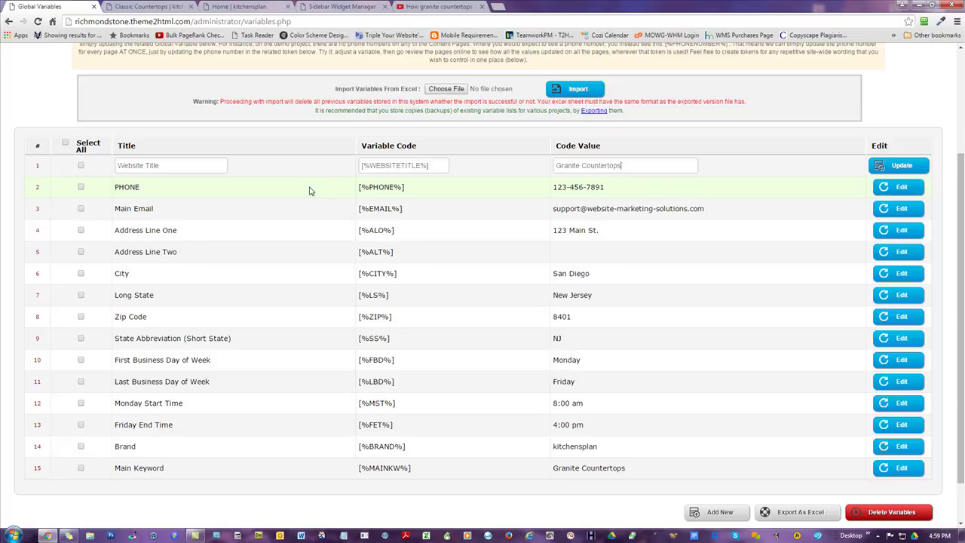
pyautogui.click(902, 166)
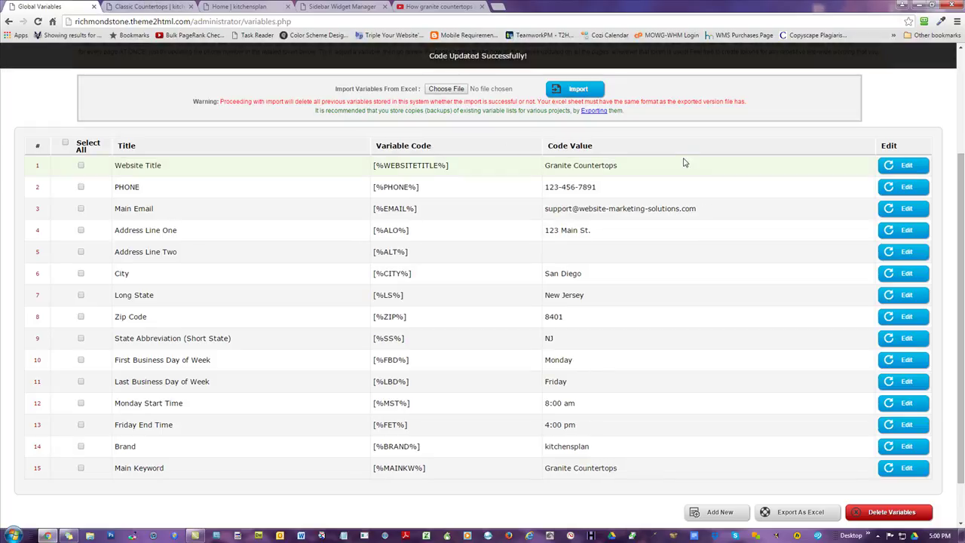
# Load the live home page fresh and check its browser title for the updated Website Title variable
pyautogui.click(239, 7)
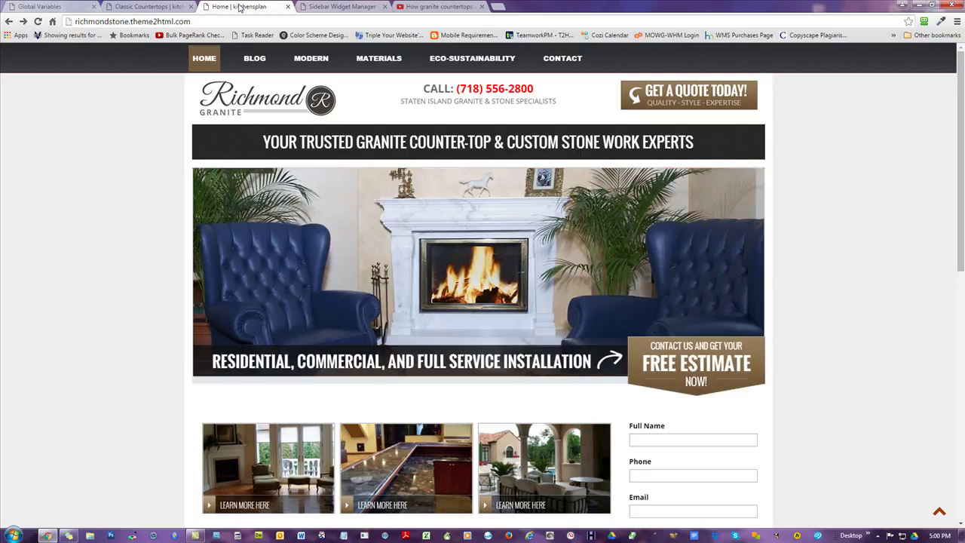
pyautogui.click(134, 7)
pyautogui.scroll(-3, 141, 255)
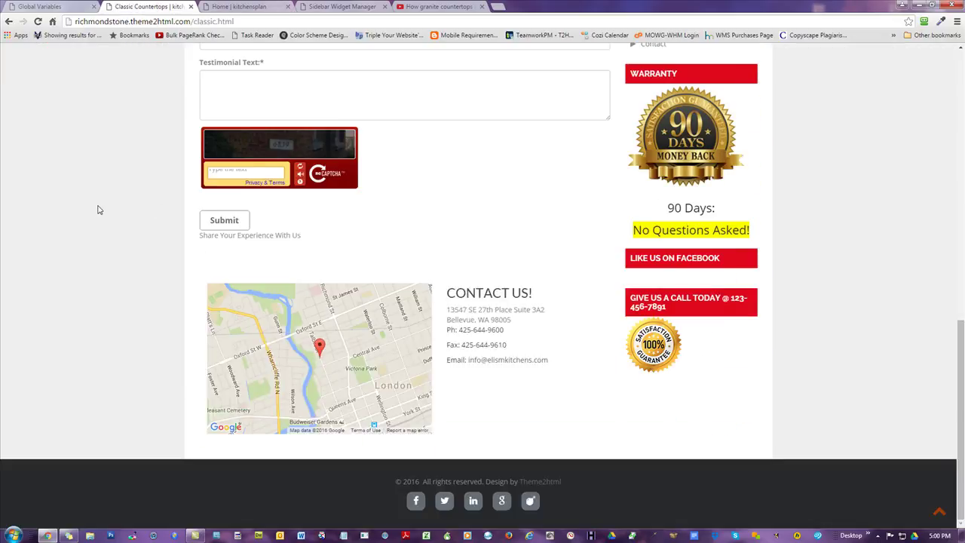
pyautogui.scroll(9, 105, 203)
pyautogui.press('F5')
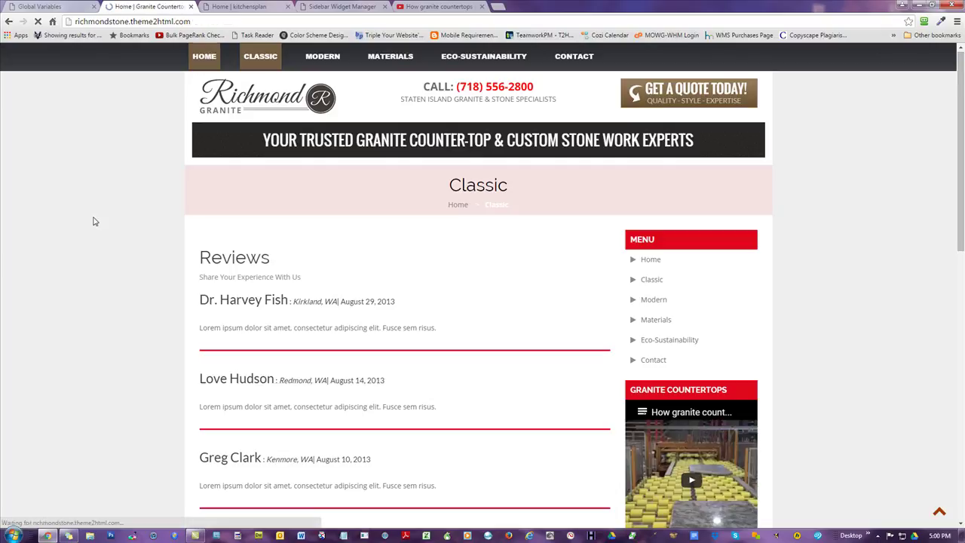
# Open the Home page for editing in the content manager and set its browser title to Staten Island Suppliers
pyautogui.click(53, 7)
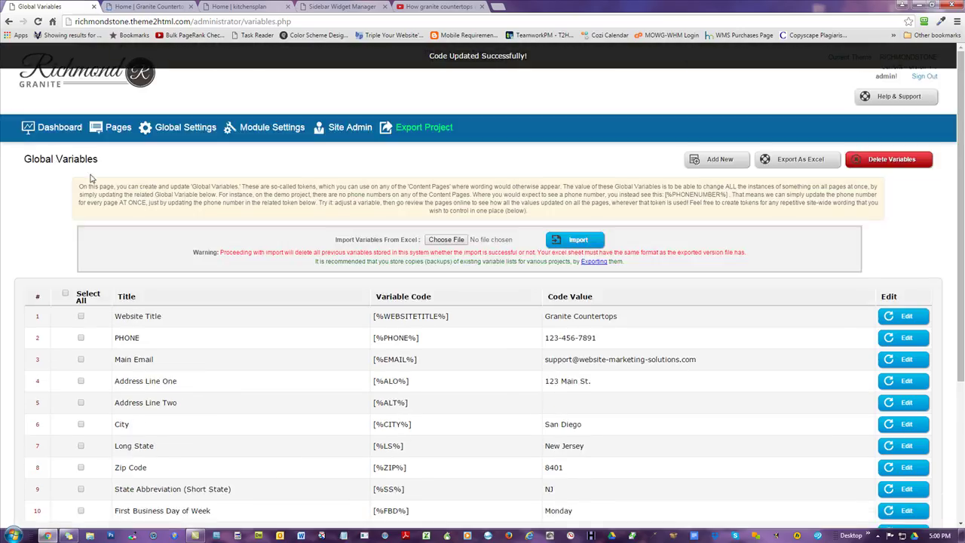
pyautogui.click(66, 128)
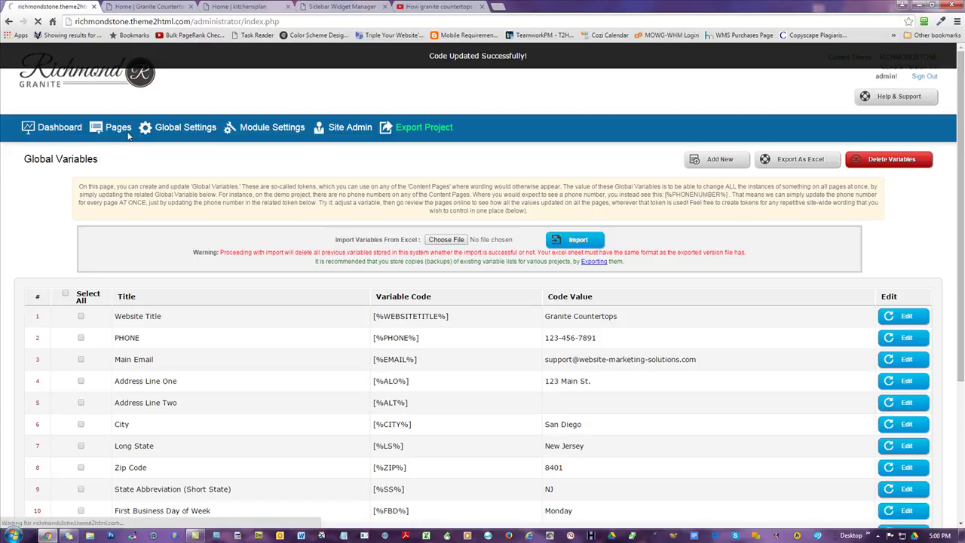
pyautogui.click(119, 128)
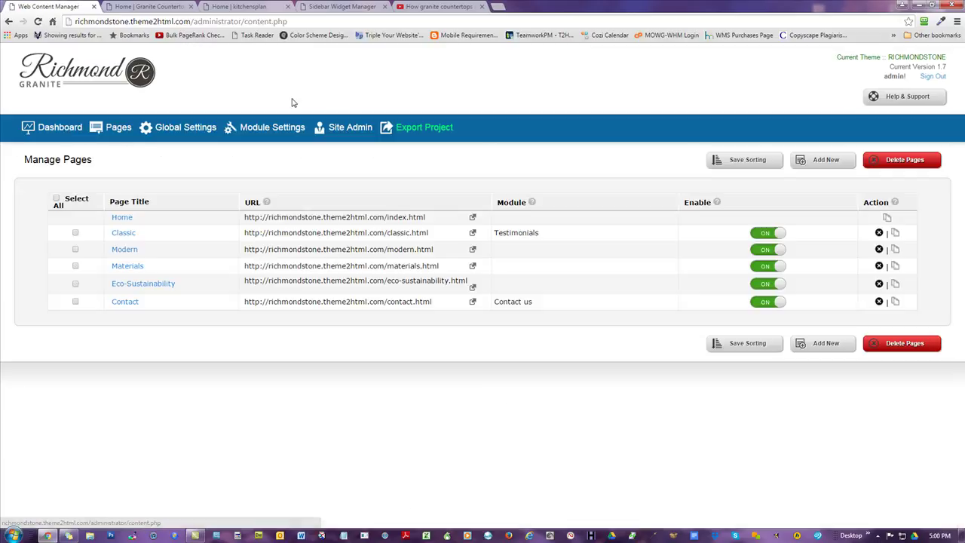
pyautogui.click(125, 218)
pyautogui.scroll(-5, 696, 254)
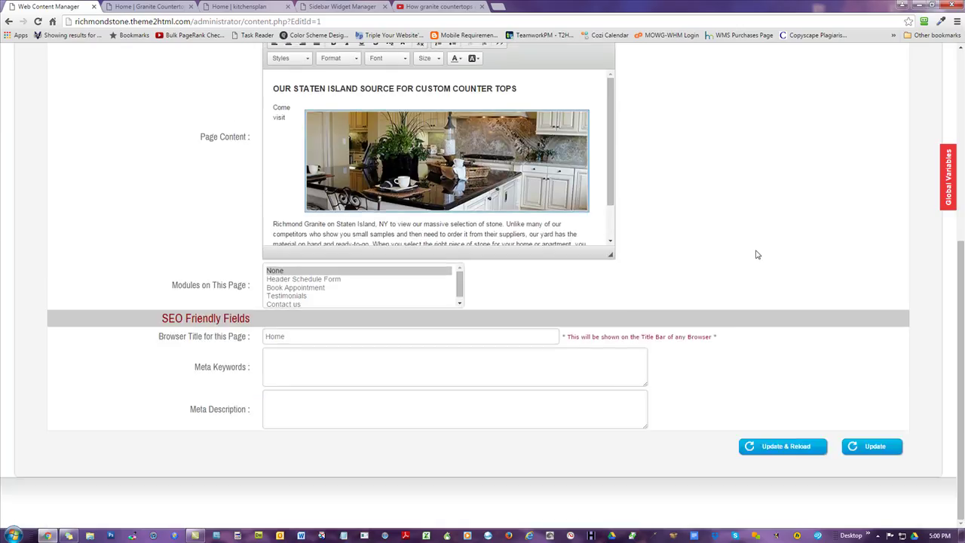
pyautogui.doubleClick(273, 336)
pyautogui.write('Staten Island Suppliers')
# Copy the content sentence "Richmond Granite on Staten Island, NY to view our massive selection of stone." into the Home page's meta description and save
pyautogui.moveTo(507, 224); pyautogui.dragTo(273, 225)
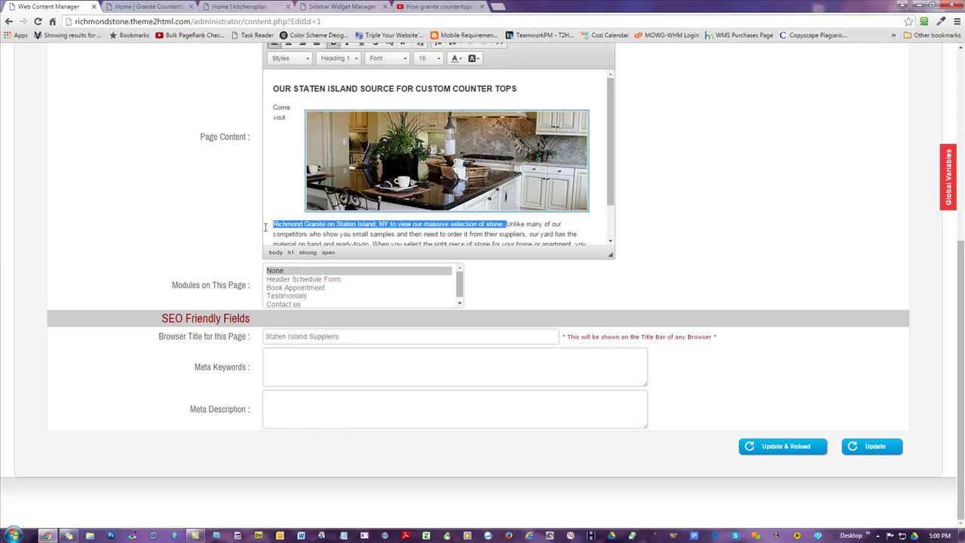
pyautogui.click(400, 412)
pyautogui.write('Richmond Granite on Staten Island, NY to view our massive selection of stone.')
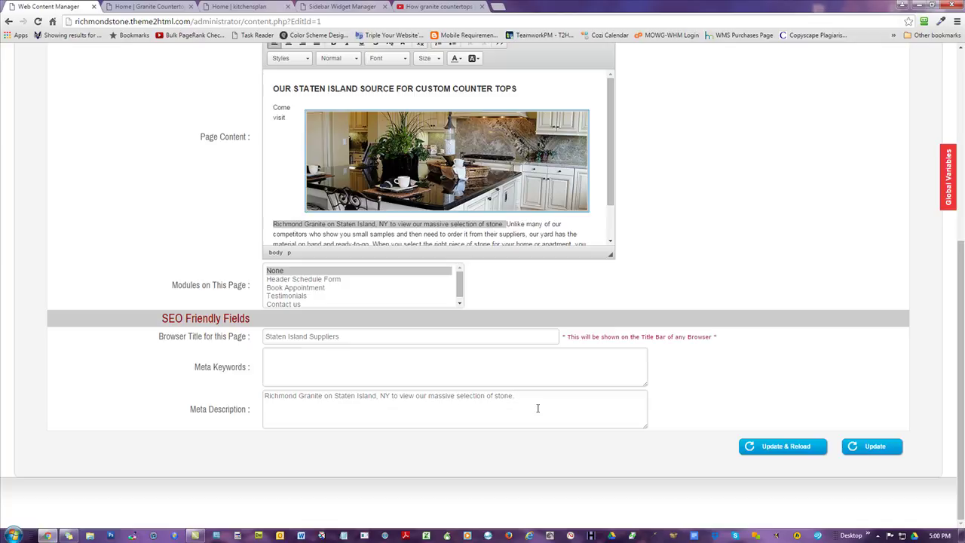
pyautogui.click(874, 446)
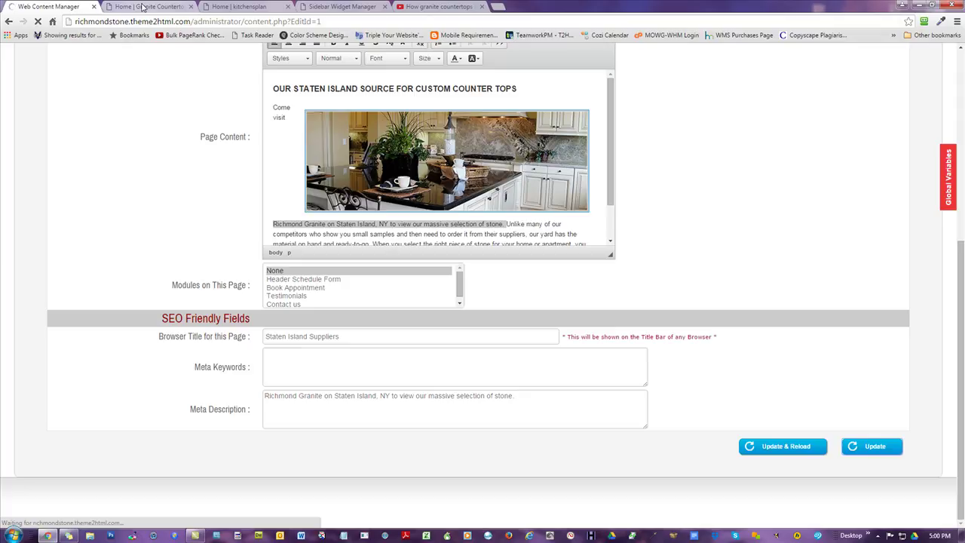
# Reload the live home page, check its browser title, and return to the content manager
pyautogui.click(140, 6)
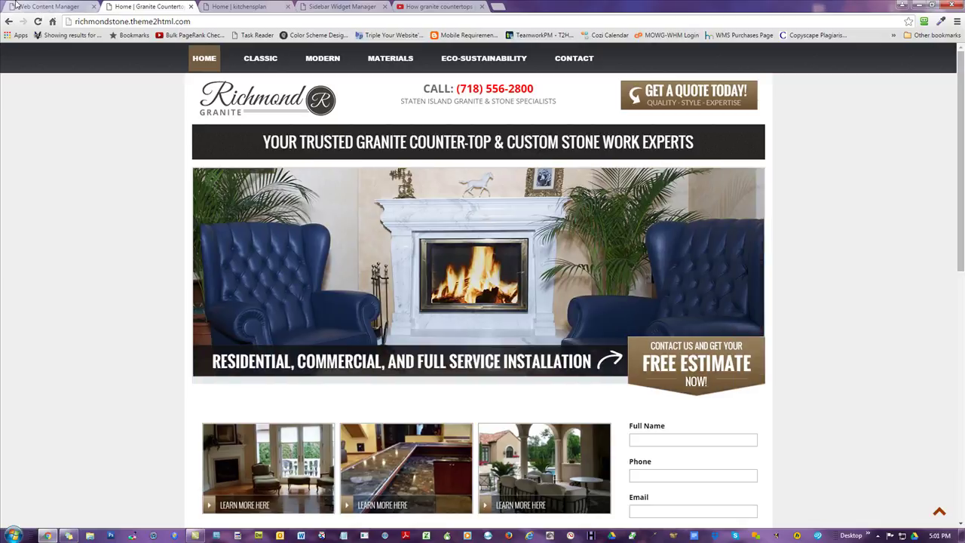
pyautogui.click(38, 21)
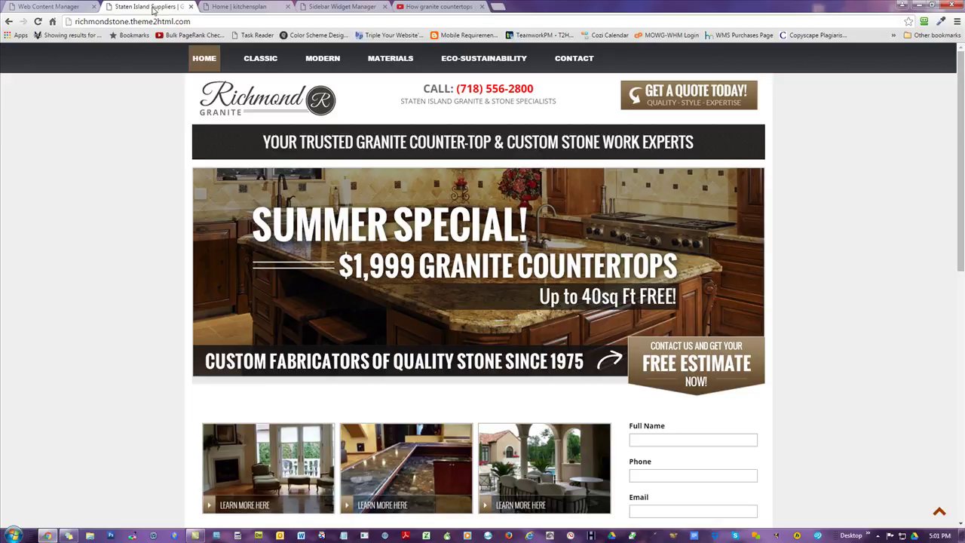
pyautogui.click(52, 7)
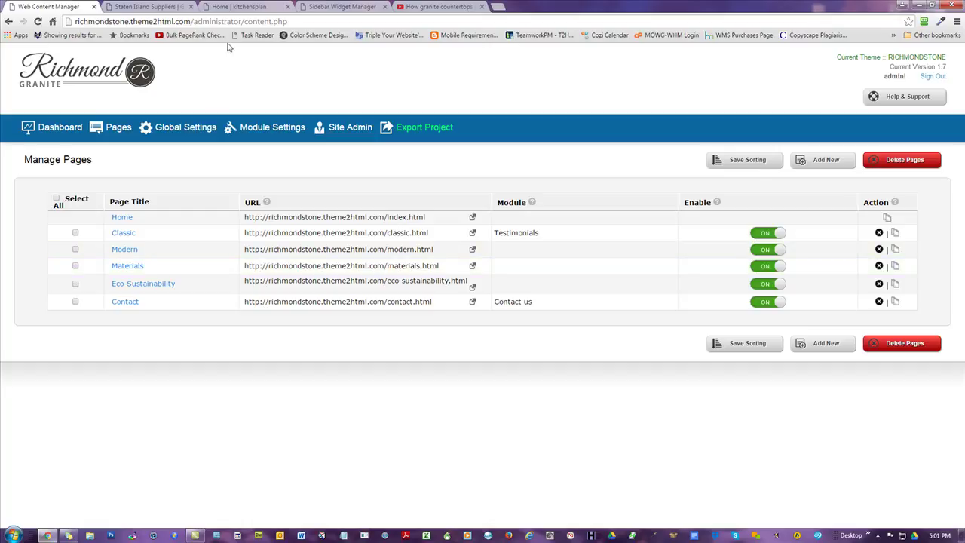
# Close the duplicate kitchensplan home page and the granite countertops YouTube page, and return to the live home page
pyautogui.click(224, 9)
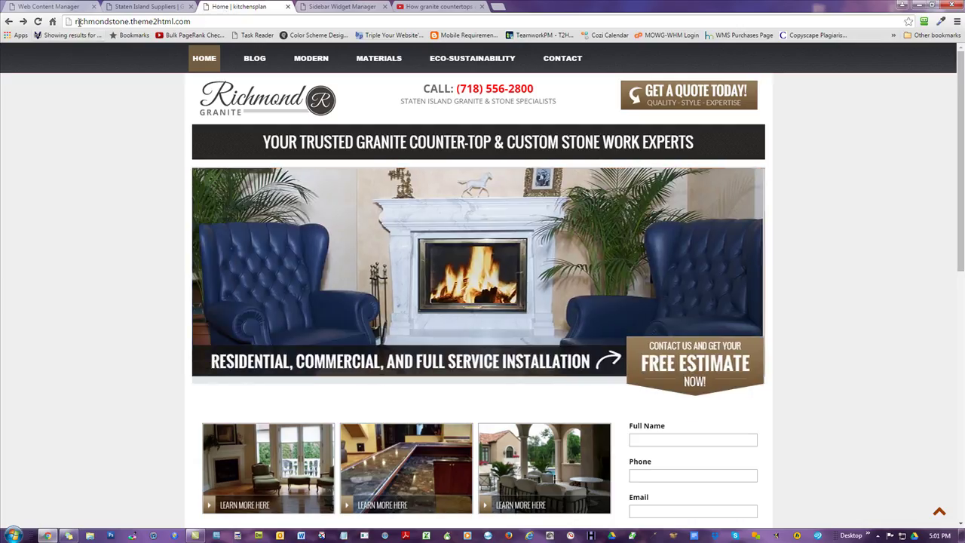
pyautogui.click(287, 6)
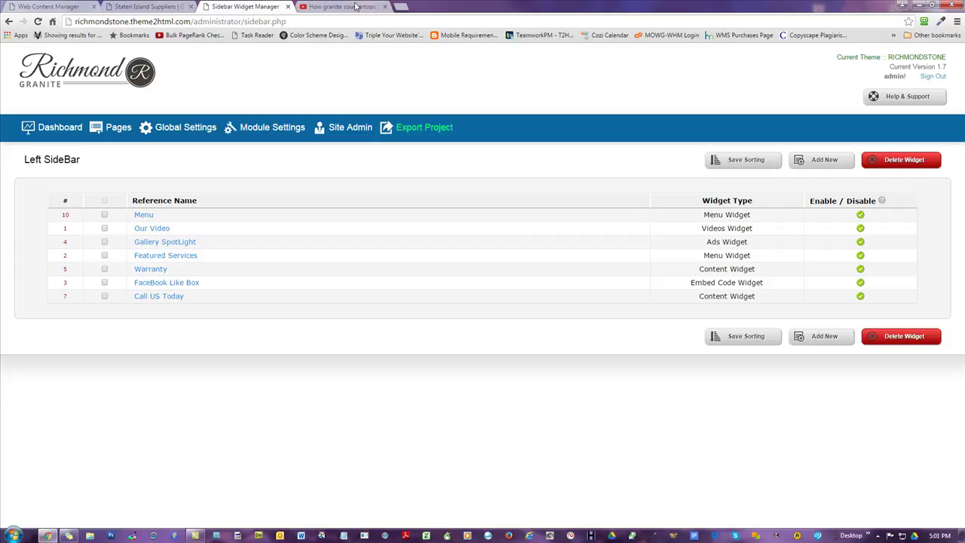
pyautogui.click(385, 6)
pyautogui.click(135, 6)
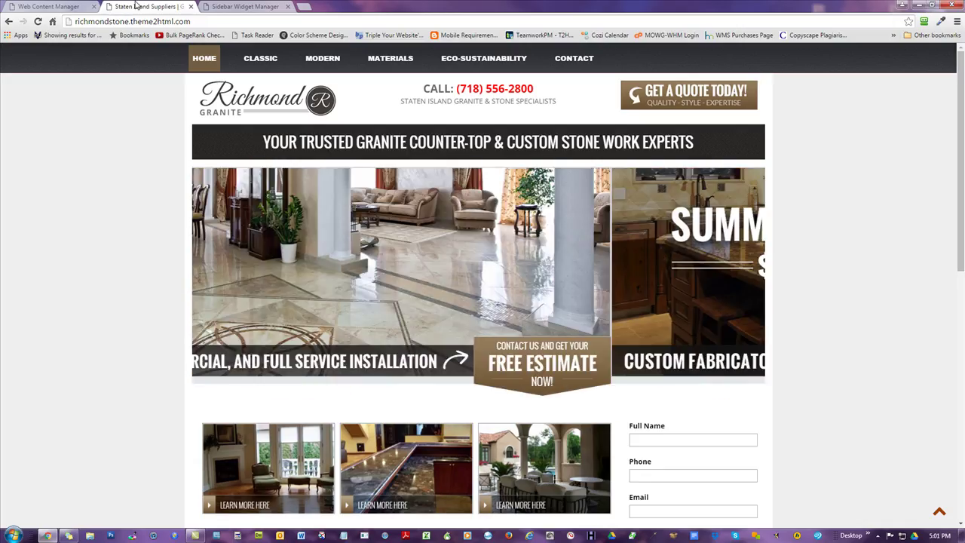
# Open the Classic page for editing in the content manager and review its SEO fields
pyautogui.click(53, 6)
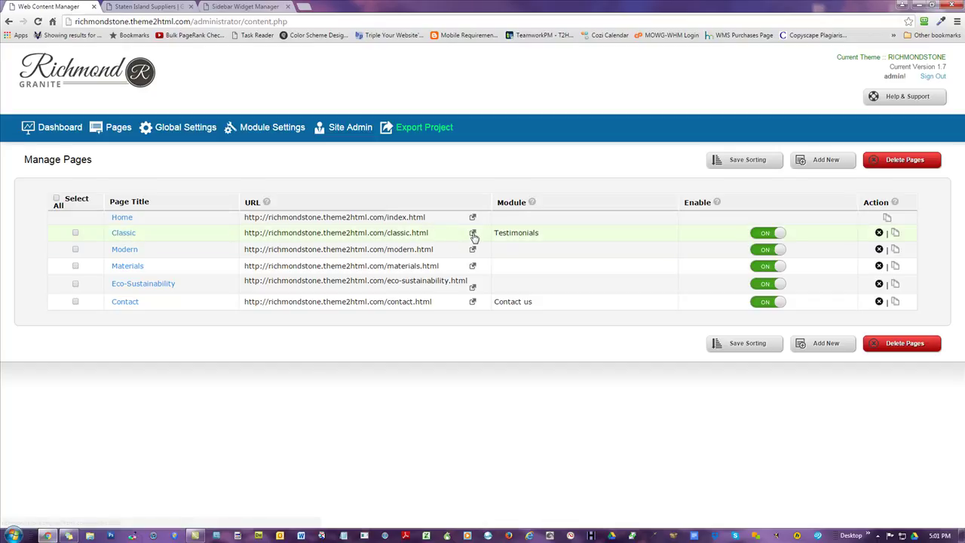
pyautogui.click(124, 233)
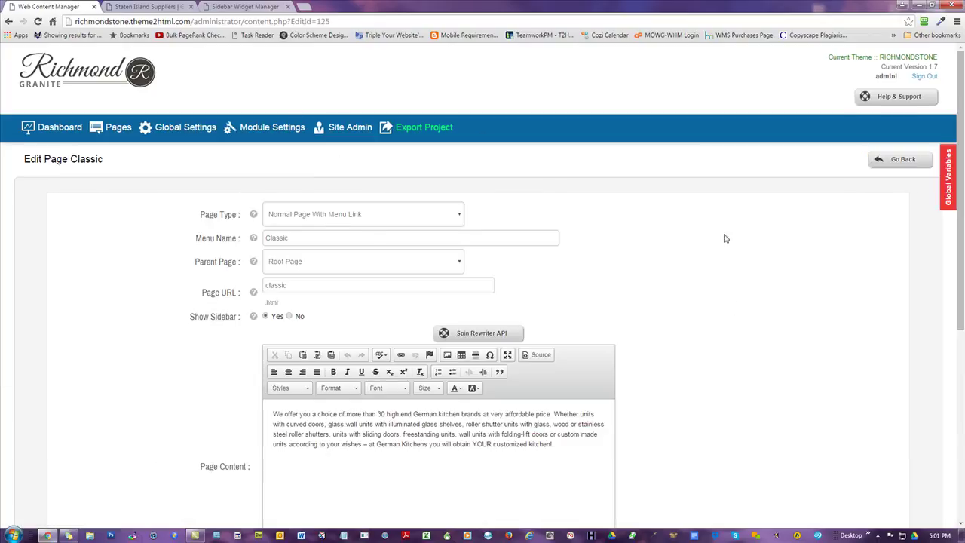
pyautogui.scroll(-5, 609, 292)
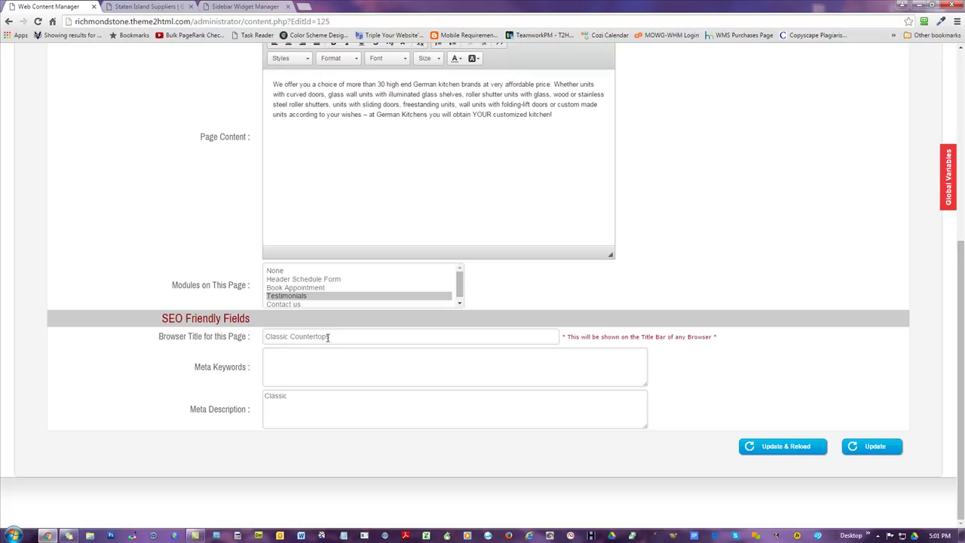
pyautogui.scroll(5, 109, 201)
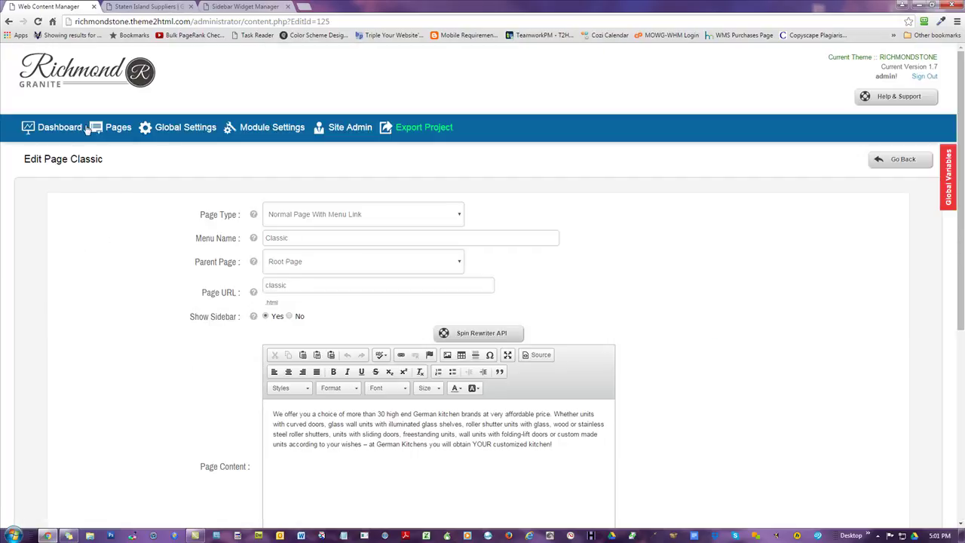
# Open the live Classic page from the page list and compare its browser title and URL with the SEO settings
pyautogui.click(119, 128)
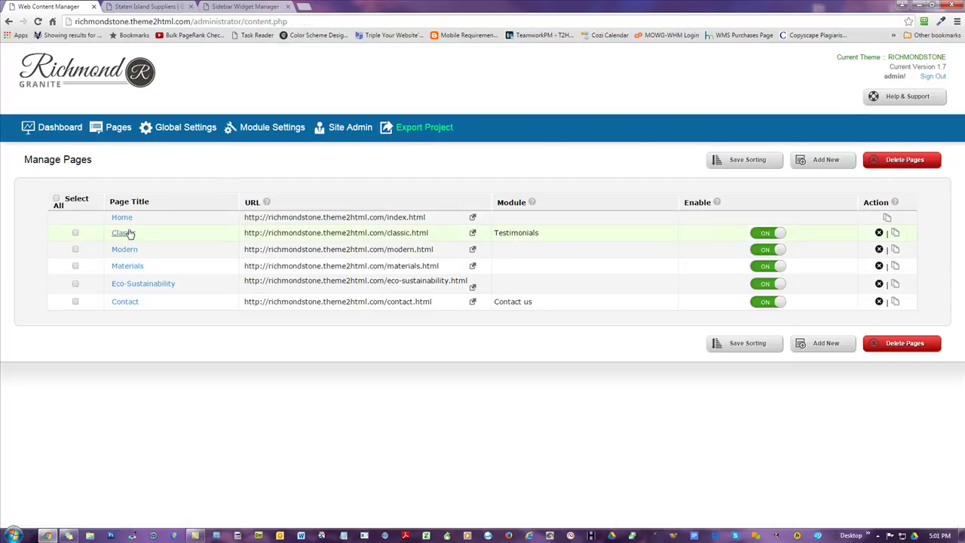
pyautogui.click(473, 233)
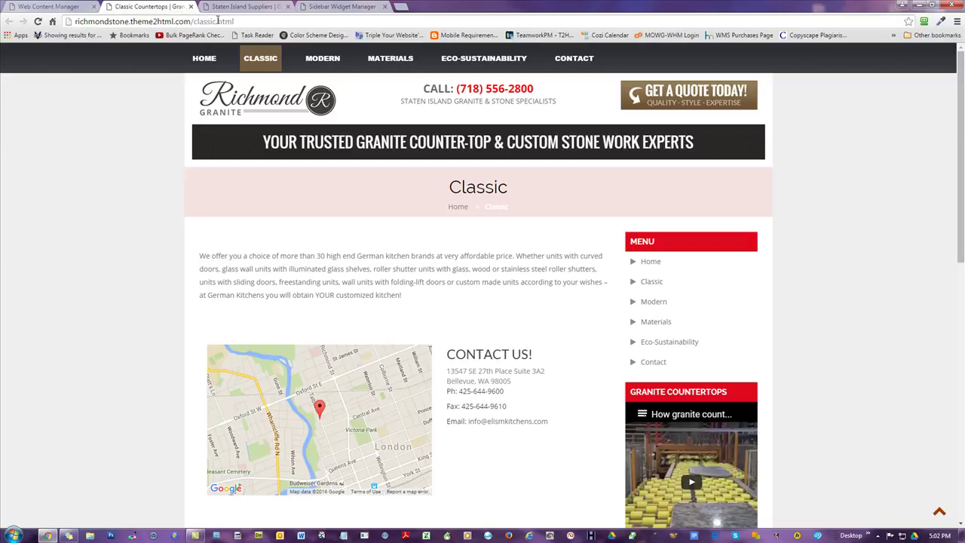
pyautogui.click(56, 6)
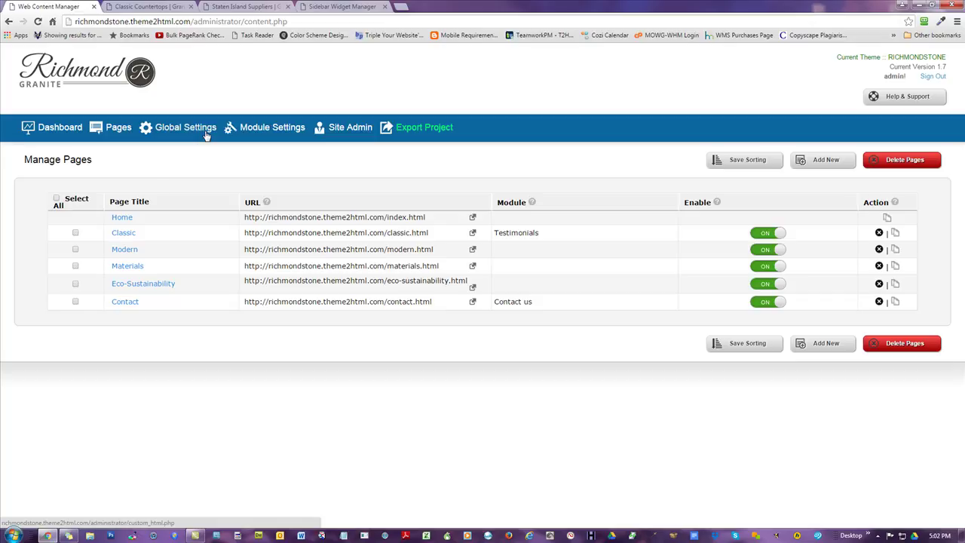
# Visit the admin dashboard, return to the Manage Pages list, and close all other browser tabs
pyautogui.click(64, 133)
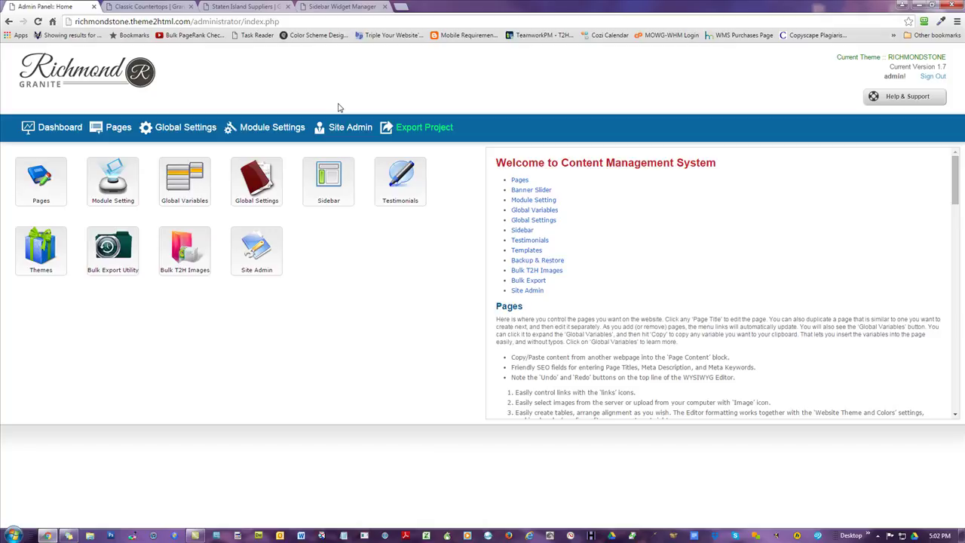
pyautogui.click(113, 131)
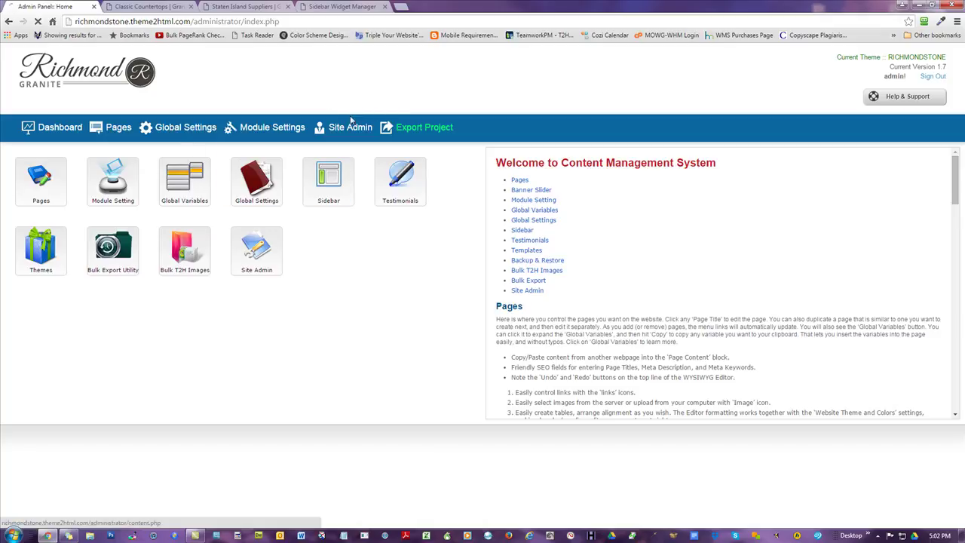
pyautogui.rightClick(45, 10)
pyautogui.click(98, 96)
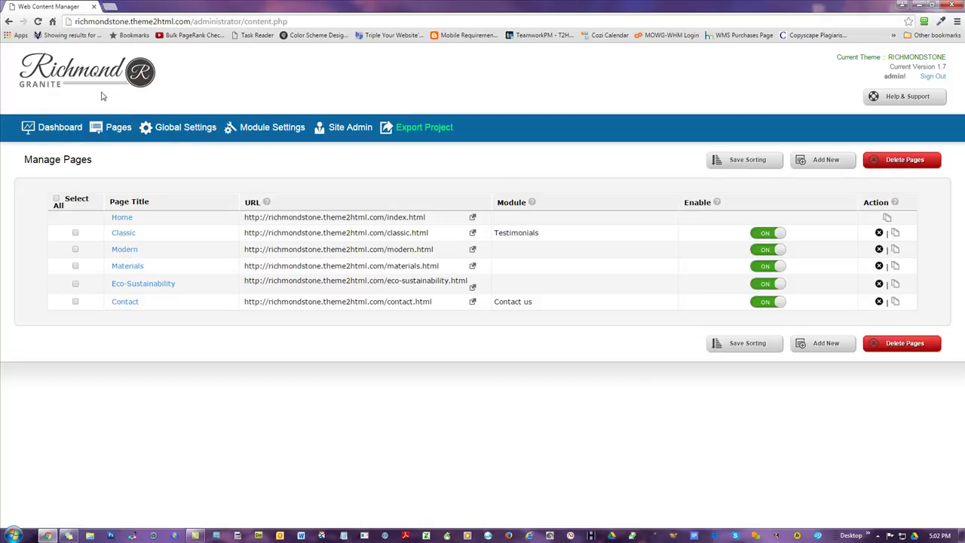
# Open the Classic page for editing and examine its page content, menu name and parent page options
pyautogui.moveTo(126, 229); pyautogui.dragTo(128, 231)
pyautogui.click(128, 233)
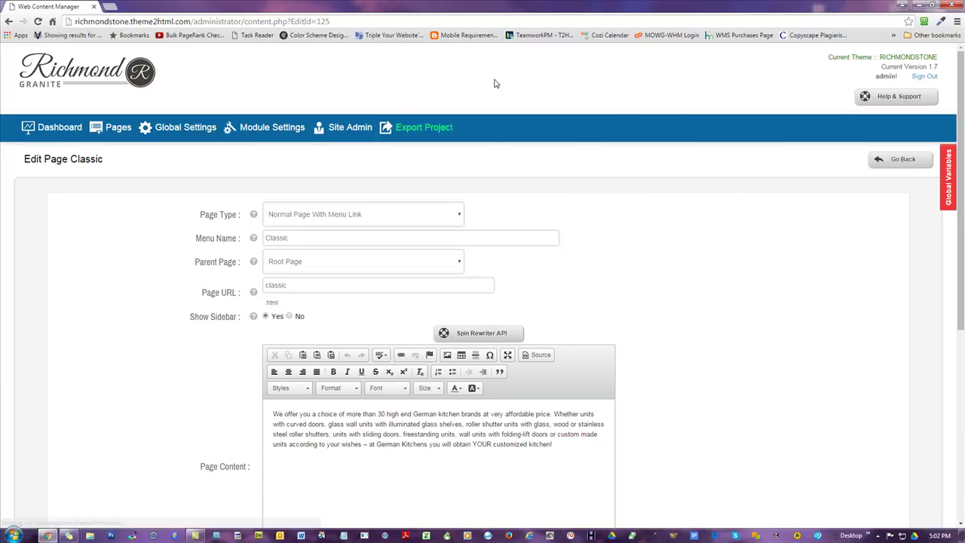
pyautogui.scroll(-3, 720, 230)
pyautogui.moveTo(269, 263); pyautogui.dragTo(682, 366)
pyautogui.scroll(2, 746, 325)
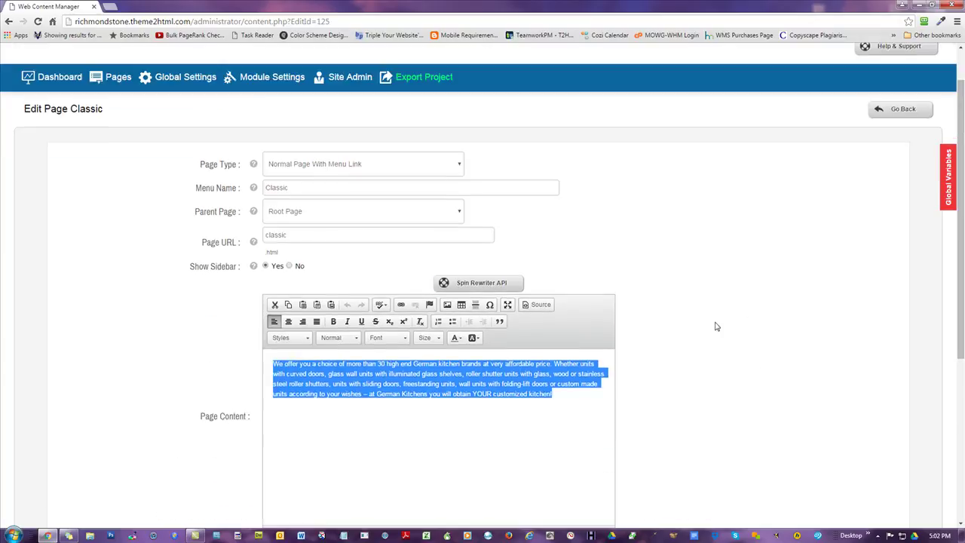
pyautogui.click(341, 186)
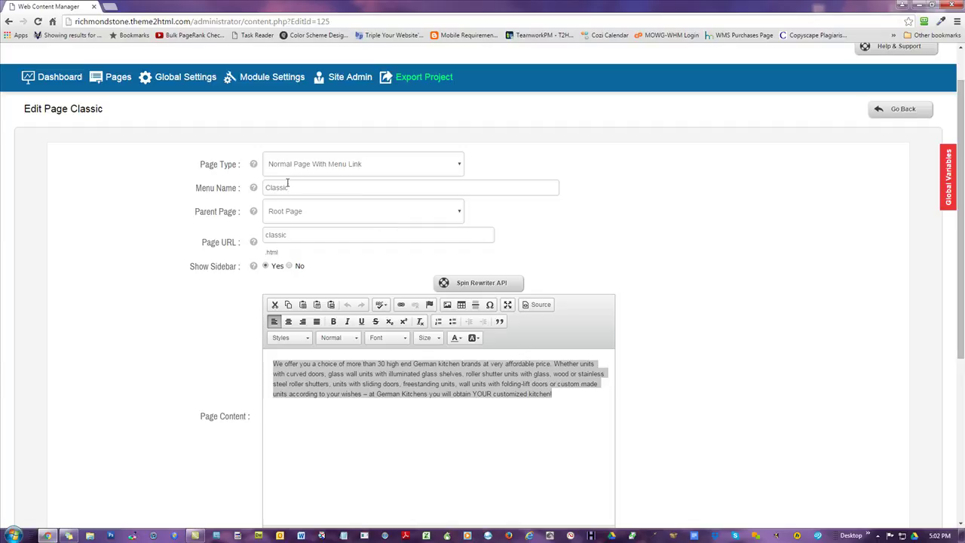
pyautogui.click(309, 215)
pyautogui.click(308, 214)
pyautogui.click(338, 450)
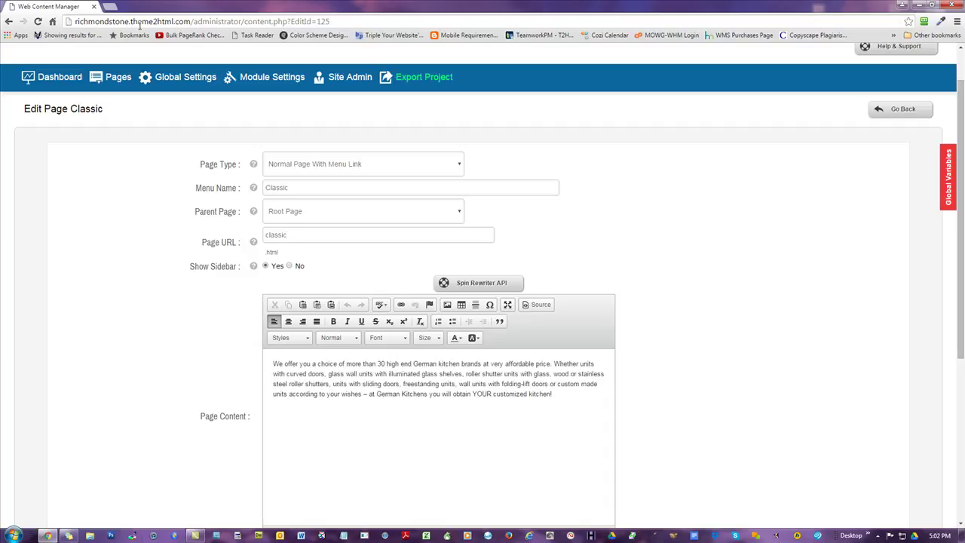
# Open Google in a new browser tab and search for "staten island granite"
pyautogui.click(110, 6)
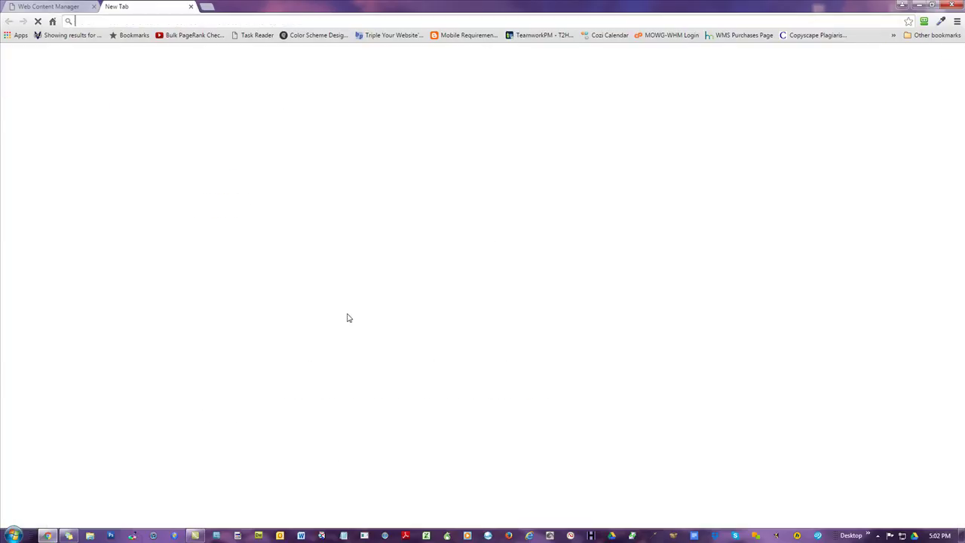
pyautogui.write('google.com')
pyautogui.press('Return')
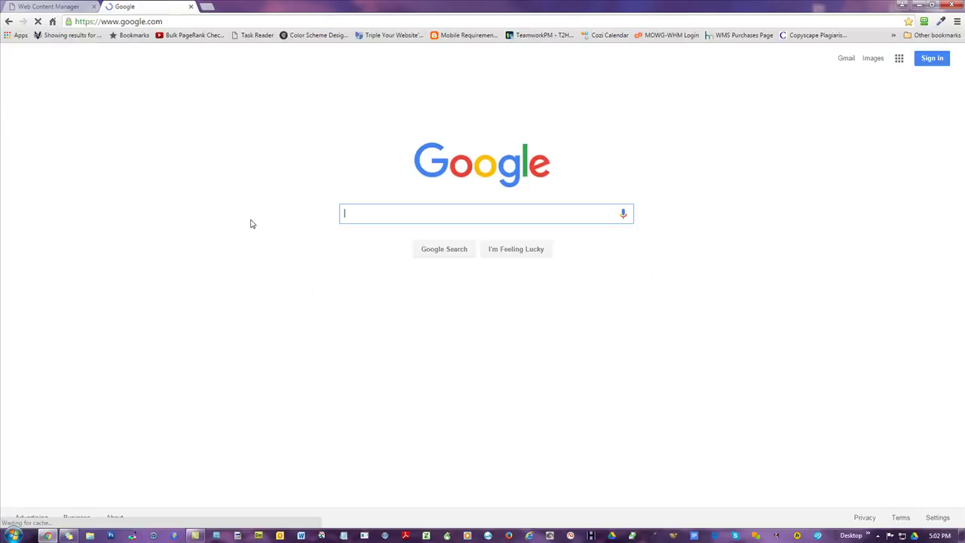
pyautogui.write('st')
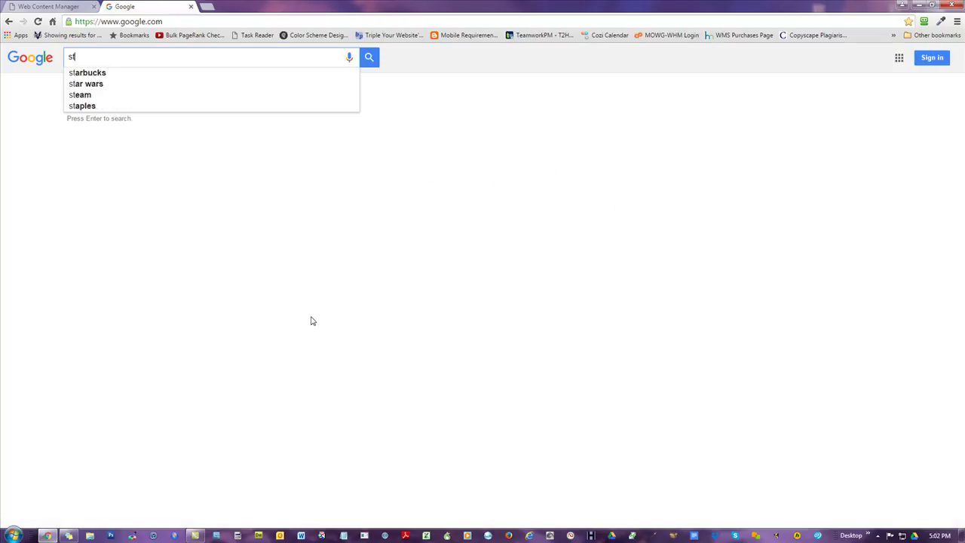
pyautogui.write('aten island gra')
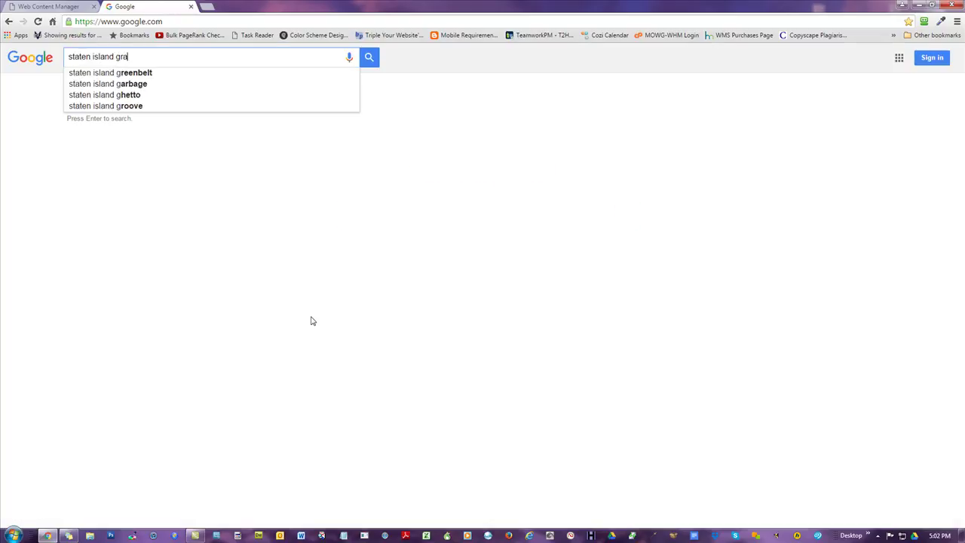
pyautogui.write('nite')
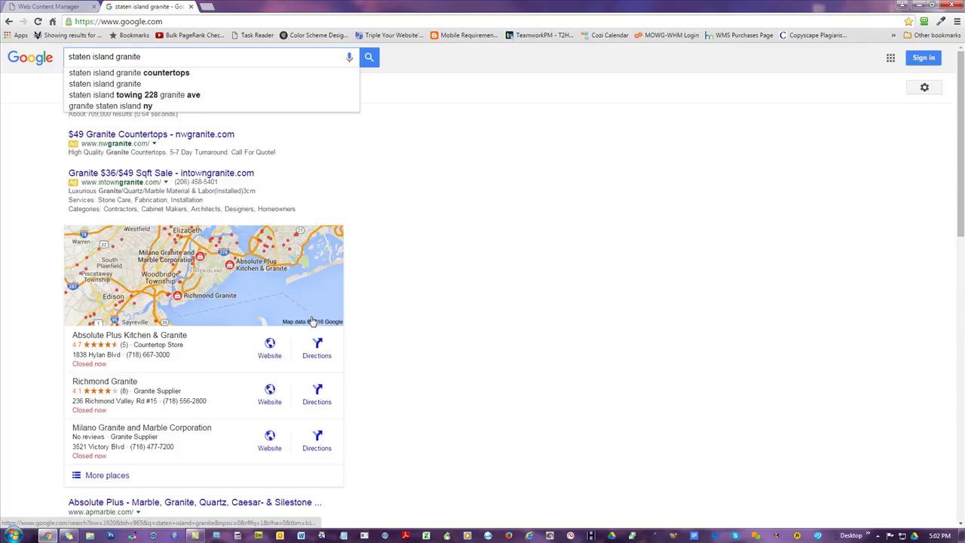
# Search Google for "staten island granite countertops" and open the Milano Granite and Marble website from the results
pyautogui.press('Down')
pyautogui.press('Return')
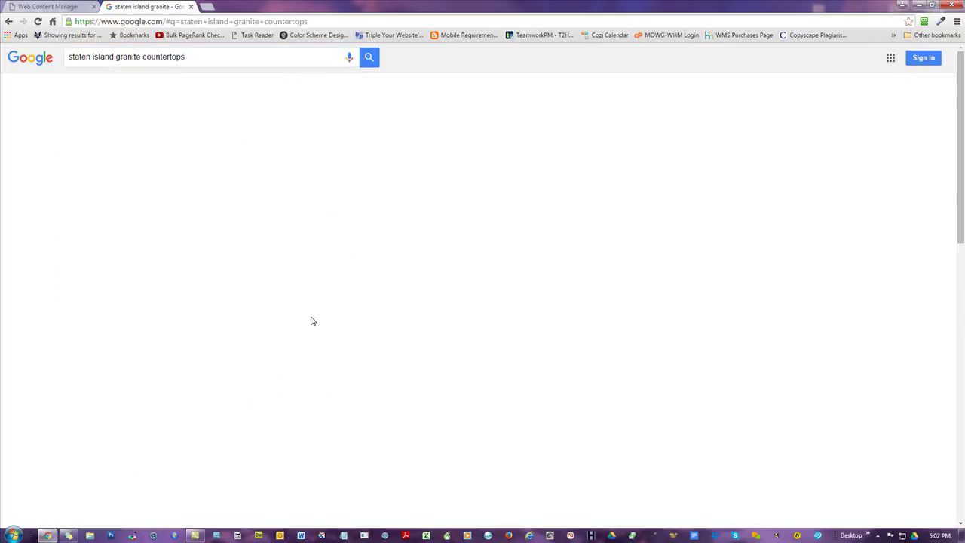
pyautogui.scroll(-8, 519, 213)
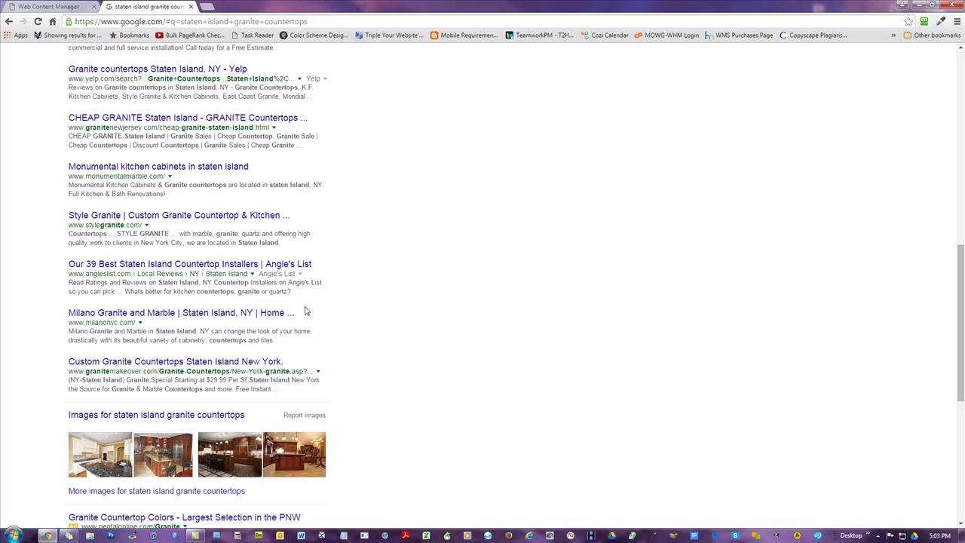
pyautogui.click(123, 316)
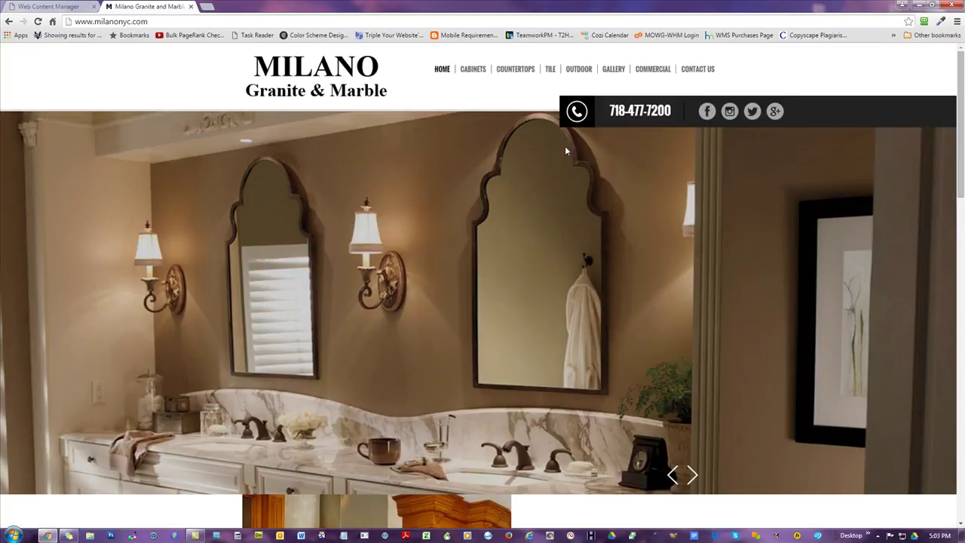
pyautogui.scroll(-6, 565, 150)
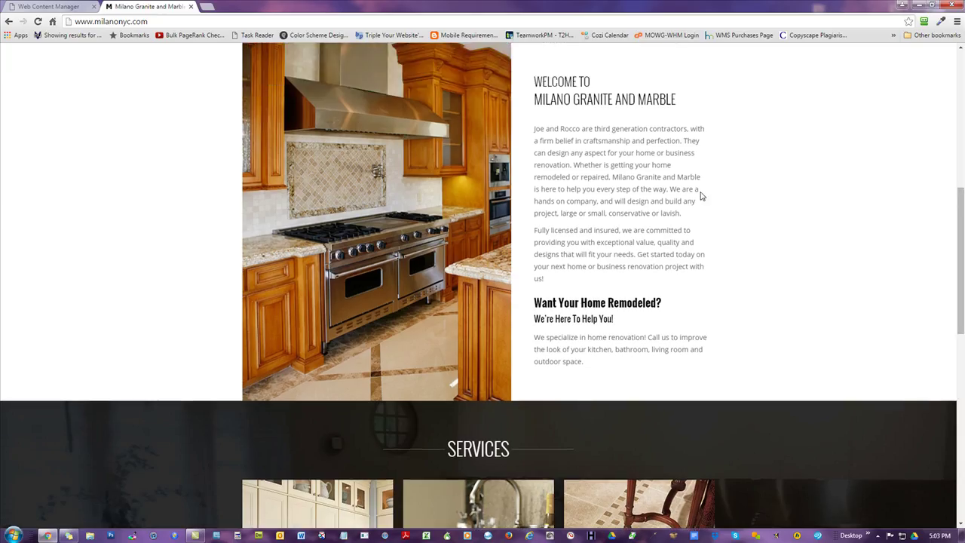
# Copy the "Welcome to Milano Granite and Marble" heading and its two paragraphs from the site's home page
pyautogui.moveTo(567, 279); pyautogui.dragTo(571, 116)
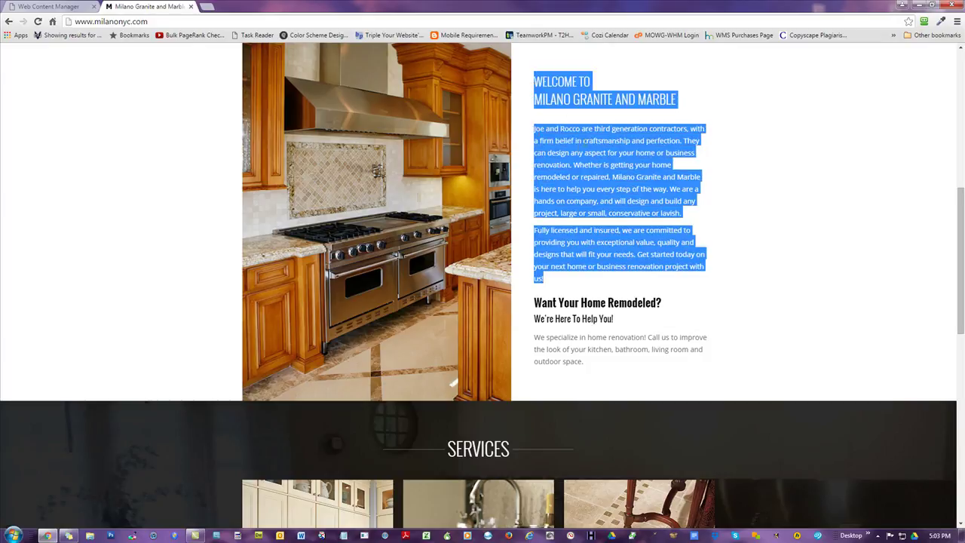
pyautogui.rightClick(572, 81)
pyautogui.click(596, 90)
# Try to paste the copied formatted text over the Classic page's existing content in the content manager, and undo the paste
pyautogui.click(66, 7)
pyautogui.moveTo(502, 412); pyautogui.dragTo(27, 341)
pyautogui.hotkey('ctrl', 'v')
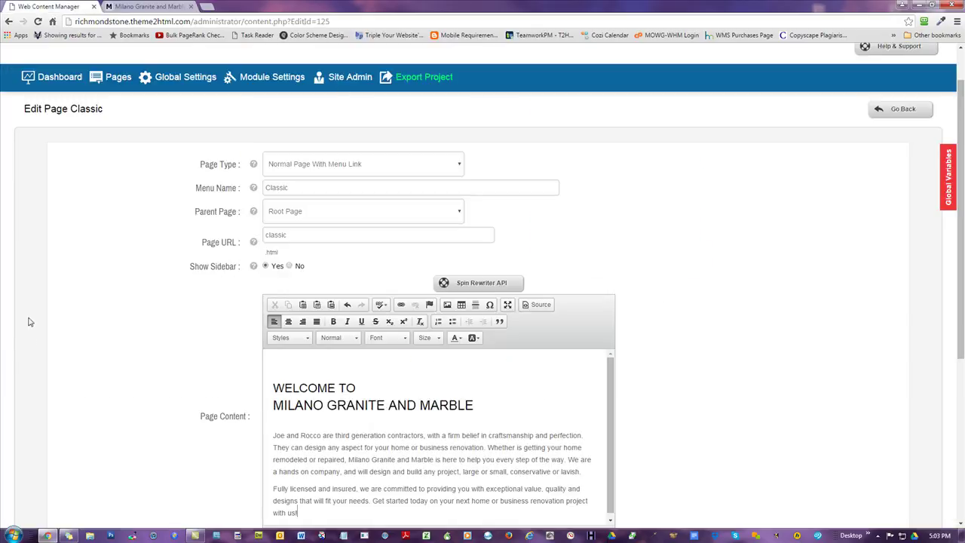
pyautogui.scroll(-3, 56, 231)
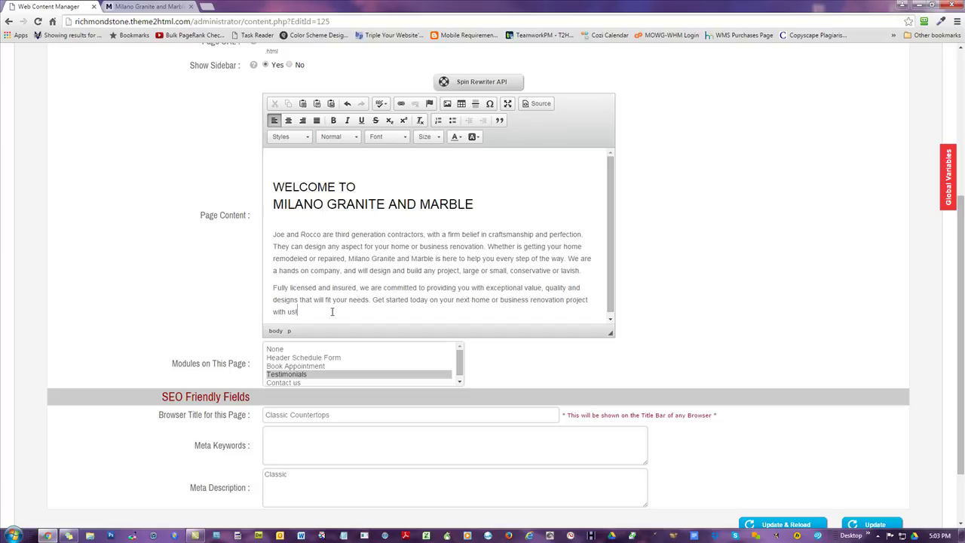
pyautogui.click(348, 105)
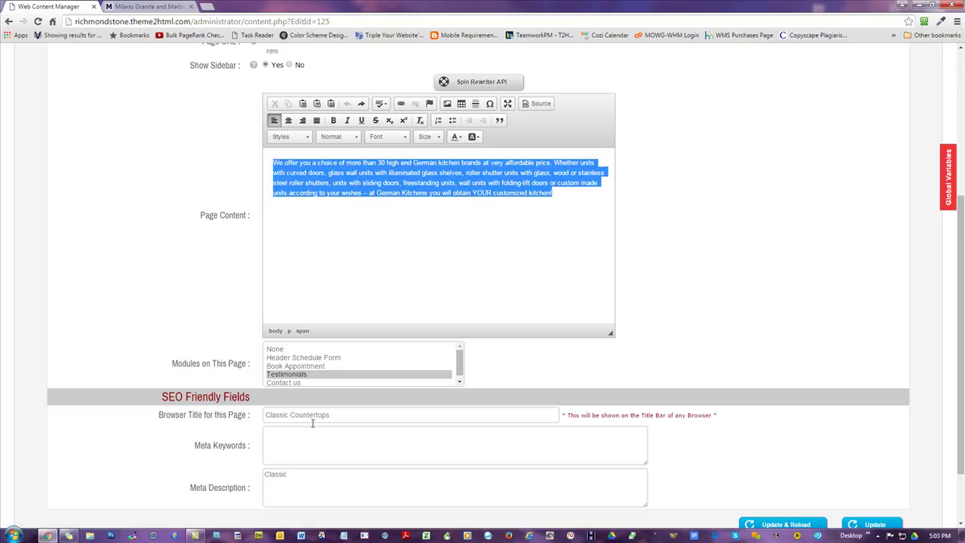
# Switch to Notepad, paste the copied text to strip its formatting, and copy all of the plain text
pyautogui.click(344, 535)
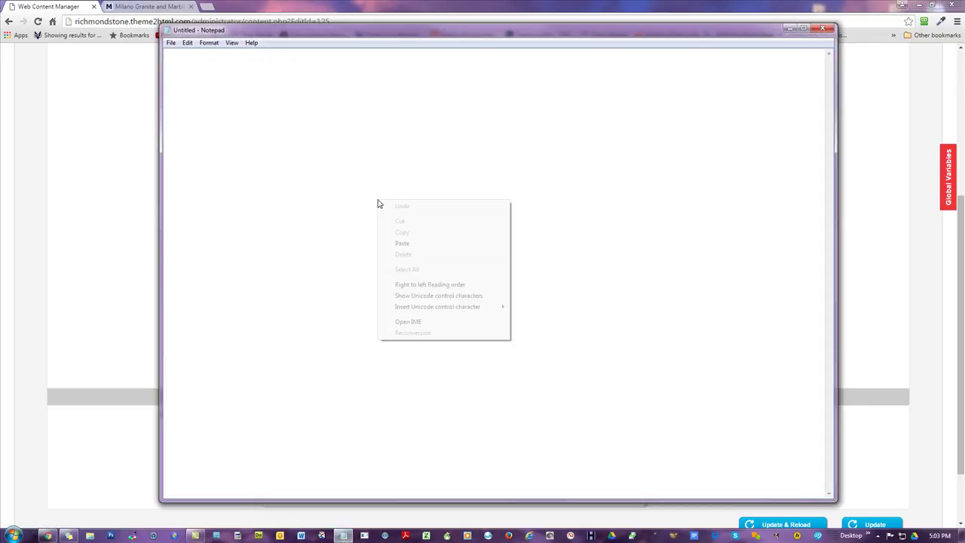
pyautogui.rightClick(378, 199)
pyautogui.click(448, 242)
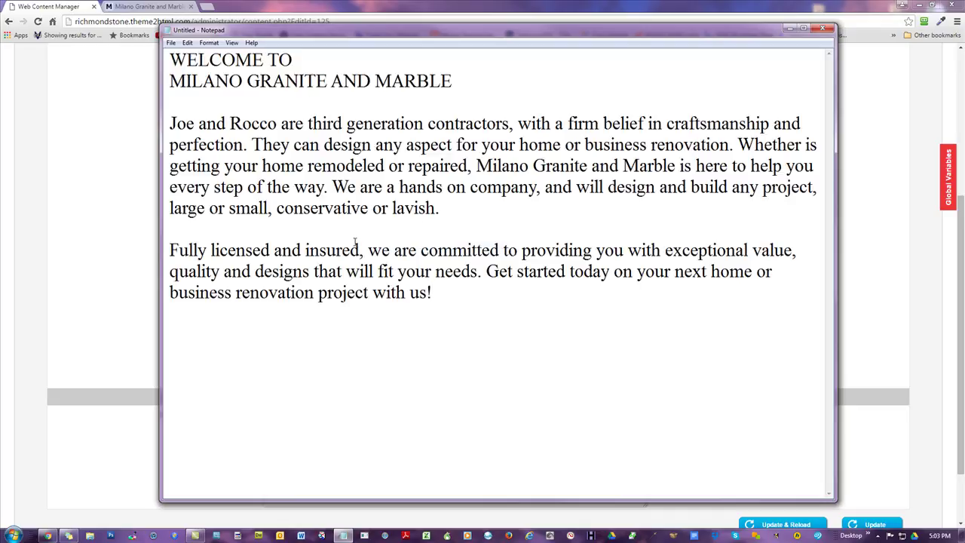
pyautogui.hotkey('ctrl', 'a')
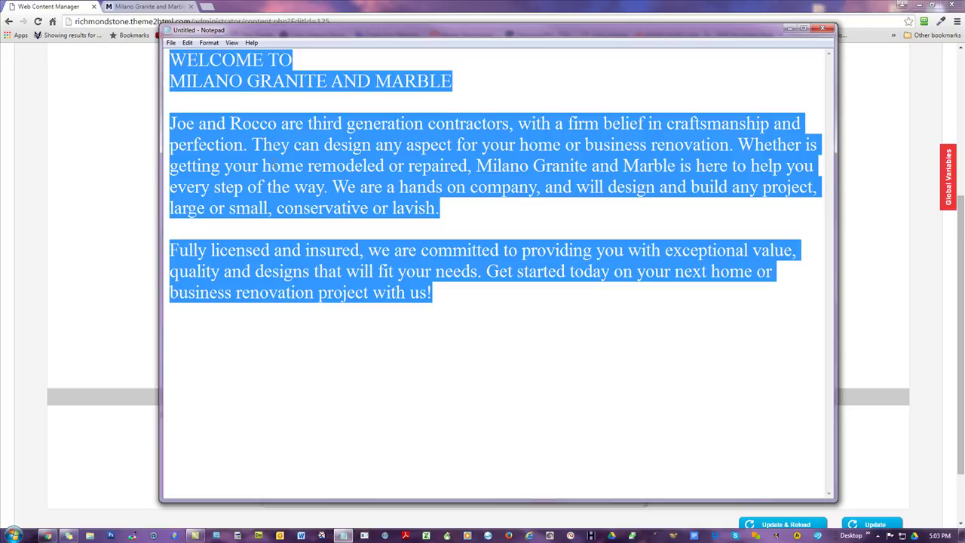
pyautogui.rightClick(337, 146)
pyautogui.click(378, 178)
# Replace the Classic page content with the plain text from Notepad and join its two heading lines into "WELCOME TO MILANO GRANITE AND MARBLE"
pyautogui.moveTo(233, 36); pyautogui.dragTo(311, 61)
pyautogui.click(698, 171)
pyautogui.rightClick(329, 172)
pyautogui.click(350, 202)
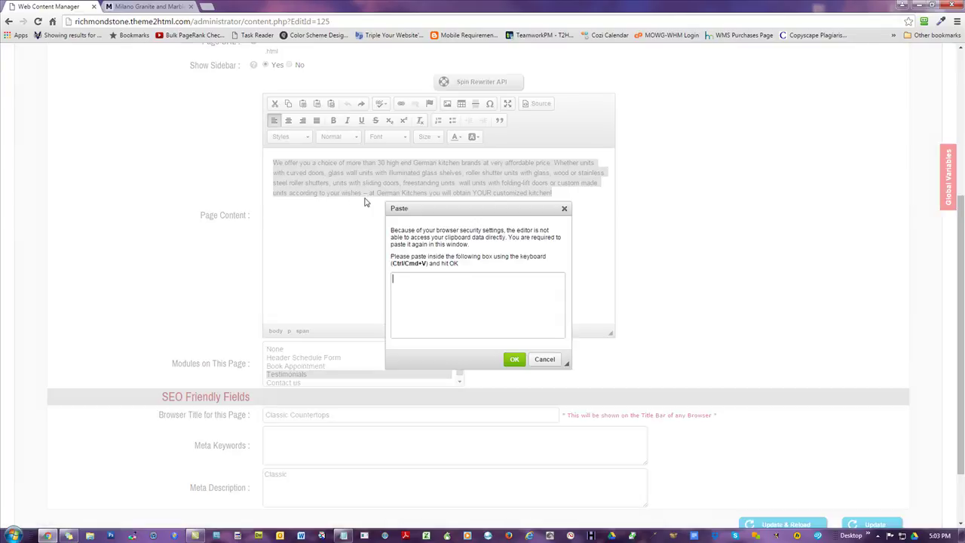
pyautogui.rightClick(429, 287)
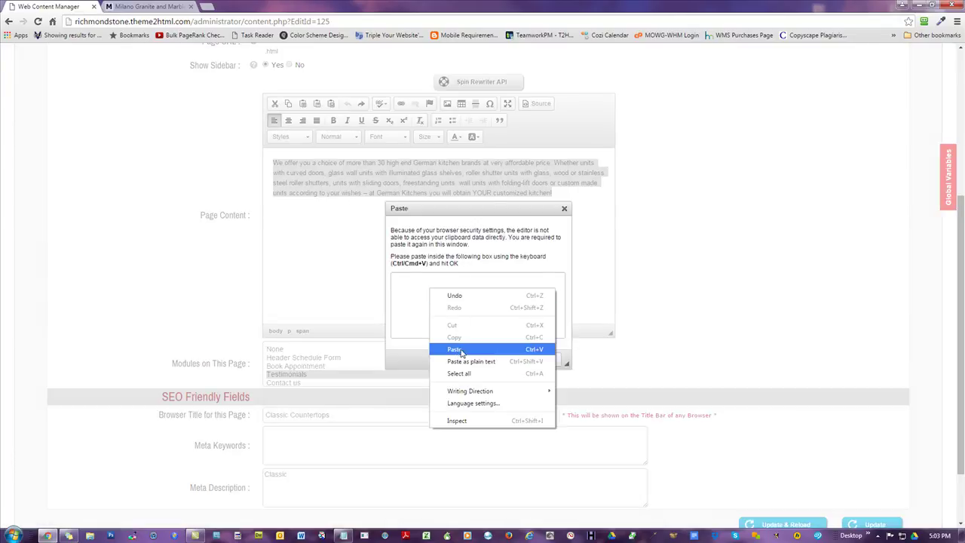
pyautogui.click(453, 347)
pyautogui.click(513, 359)
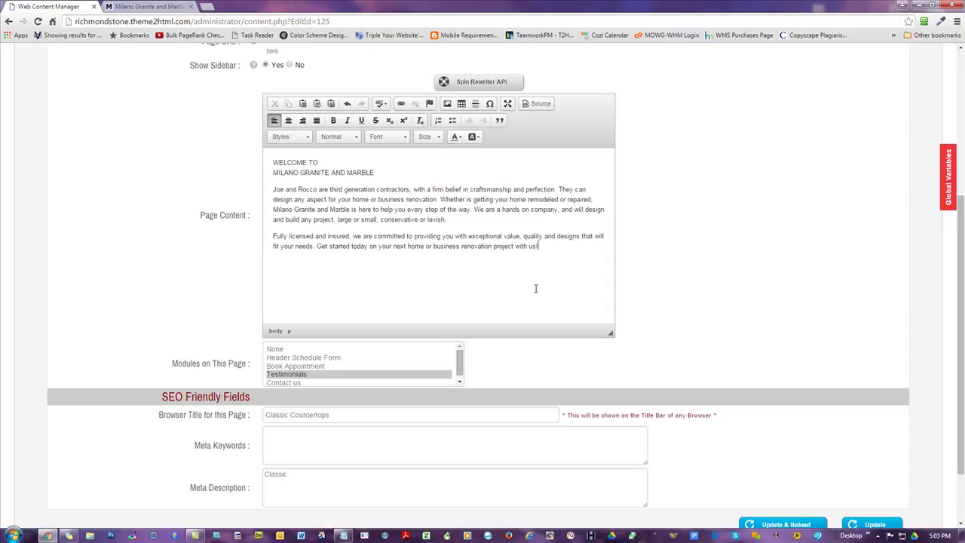
pyautogui.click(324, 163)
pyautogui.press('Delete')
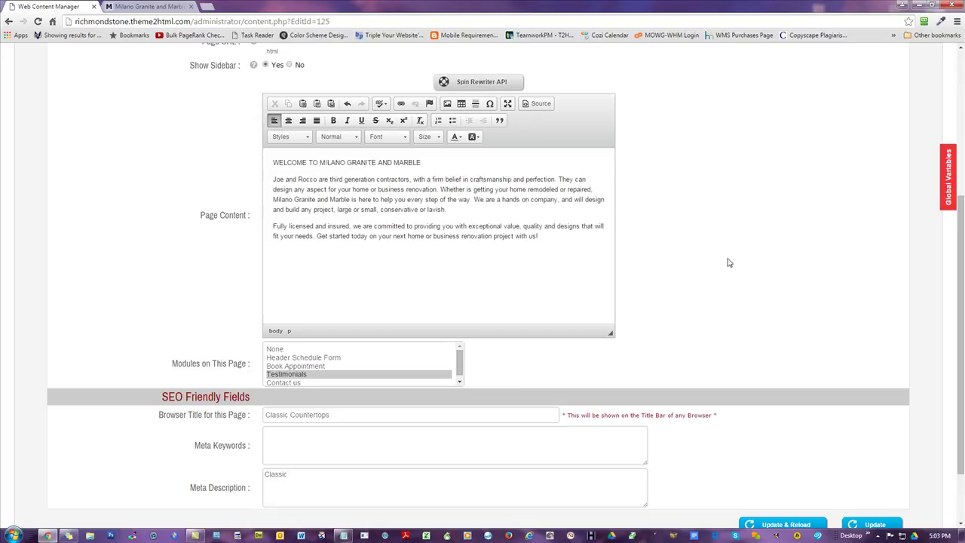
# Save the Classic page while keeping its editor open, and close the Milano Granite and Marble website
pyautogui.scroll(-1, 730, 264)
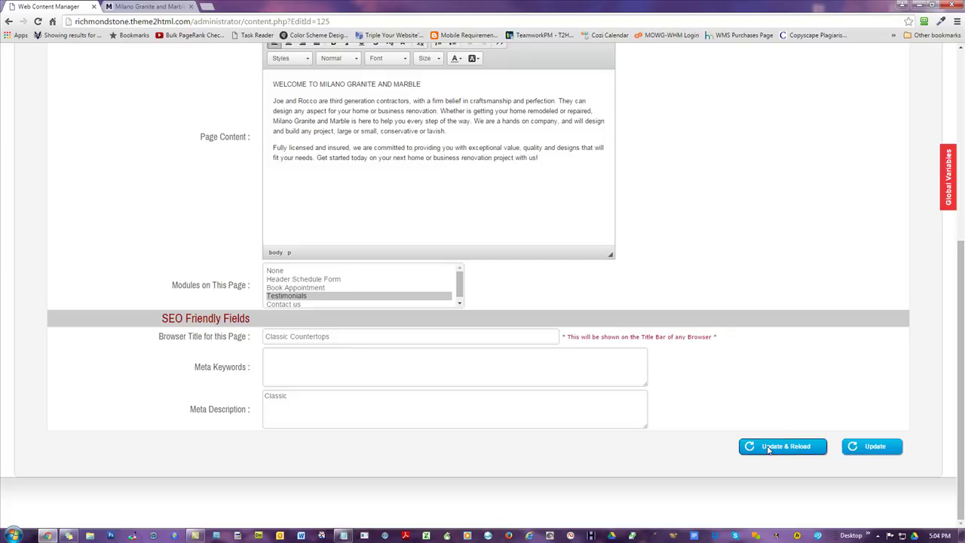
pyautogui.click(769, 447)
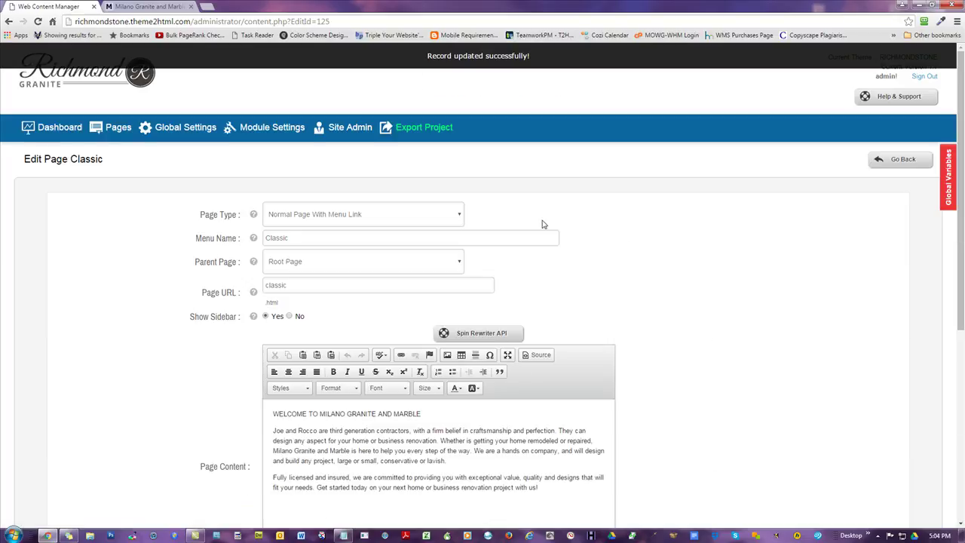
pyautogui.click(162, 8)
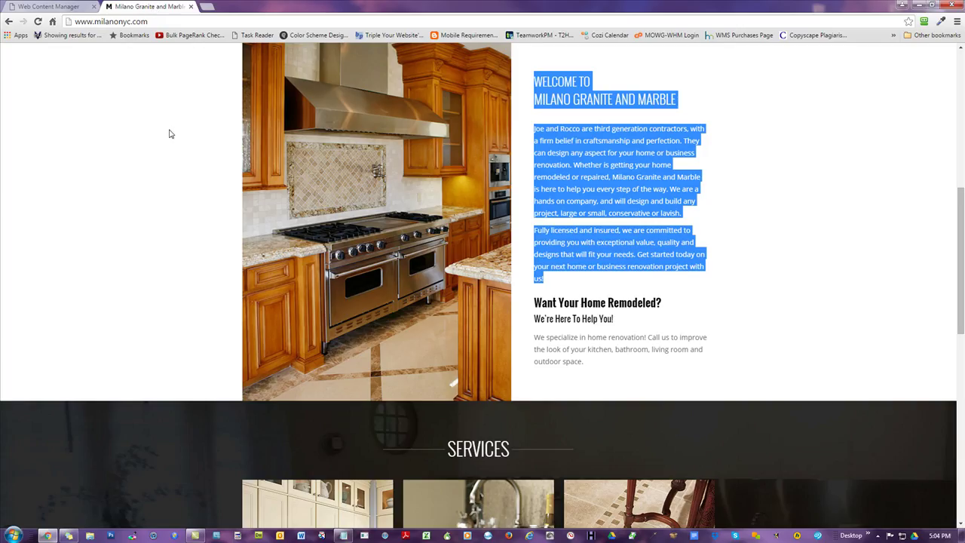
pyautogui.click(191, 6)
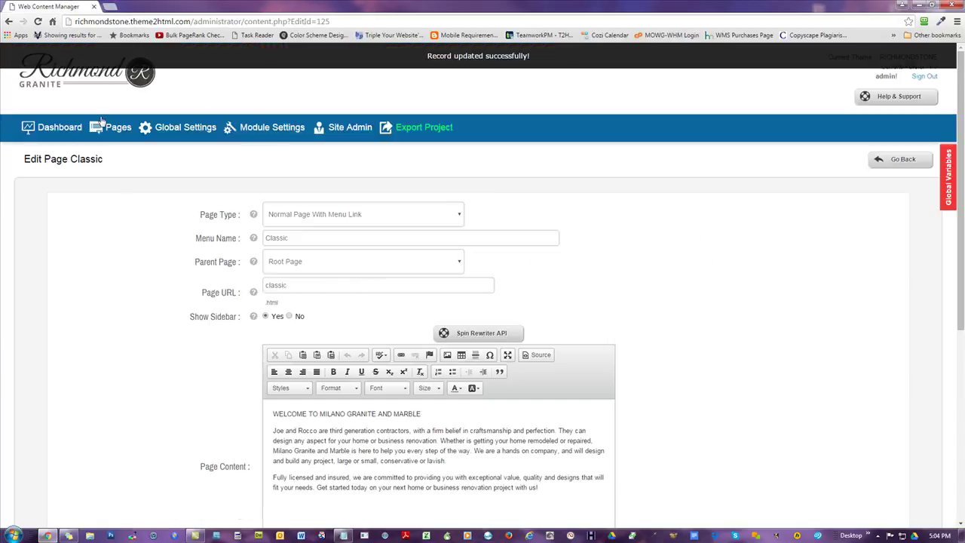
# Replace "MILANO GRANITE AND MARBLE" in the welcome line with the global variable [%WEBSITETITLE%] and save the Classic page
pyautogui.scroll(-1, 749, 231)
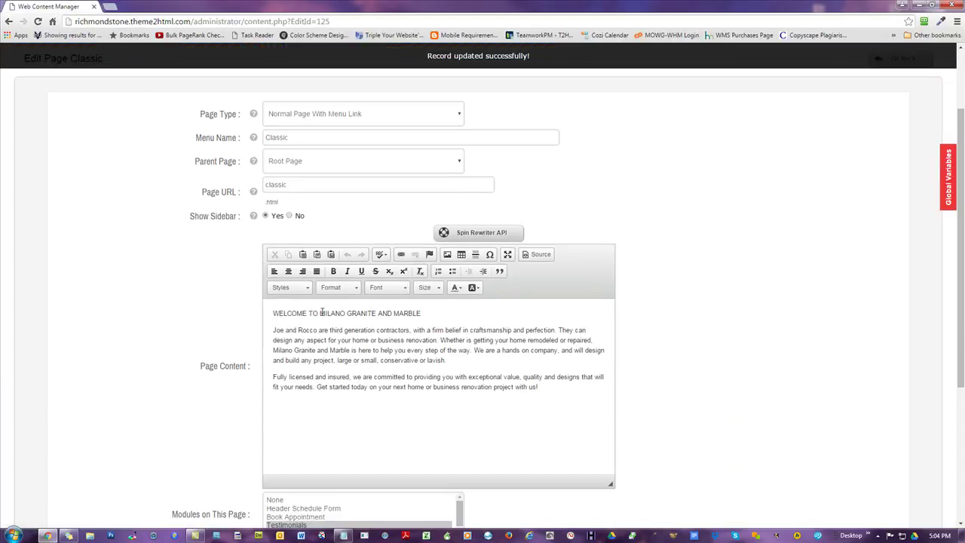
pyautogui.moveTo(321, 313); pyautogui.dragTo(463, 312)
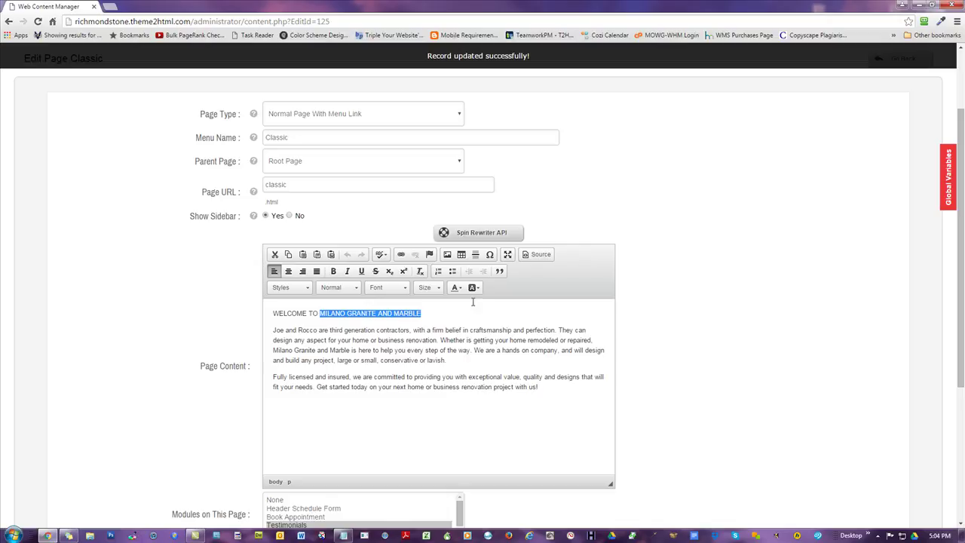
pyautogui.press('BackSpace')
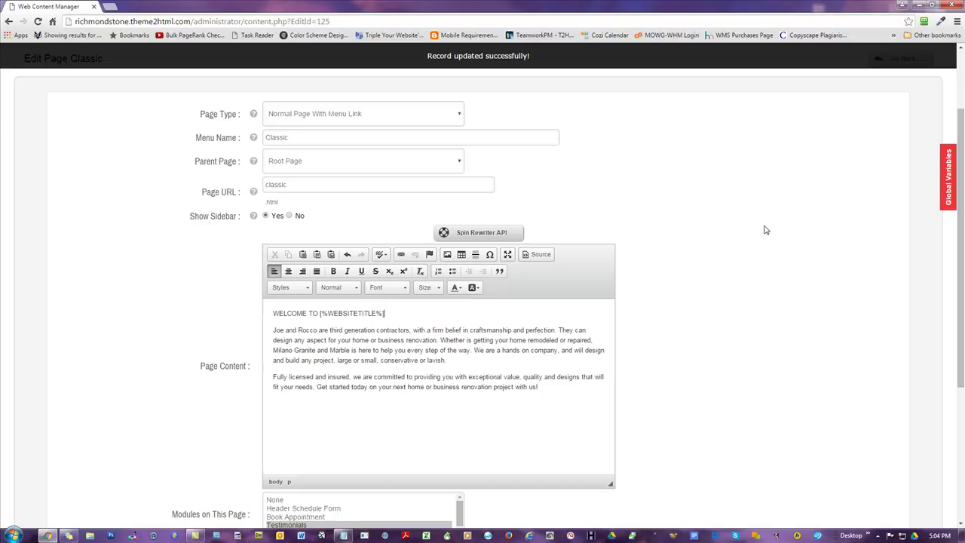
pyautogui.scroll(-2, 760, 240)
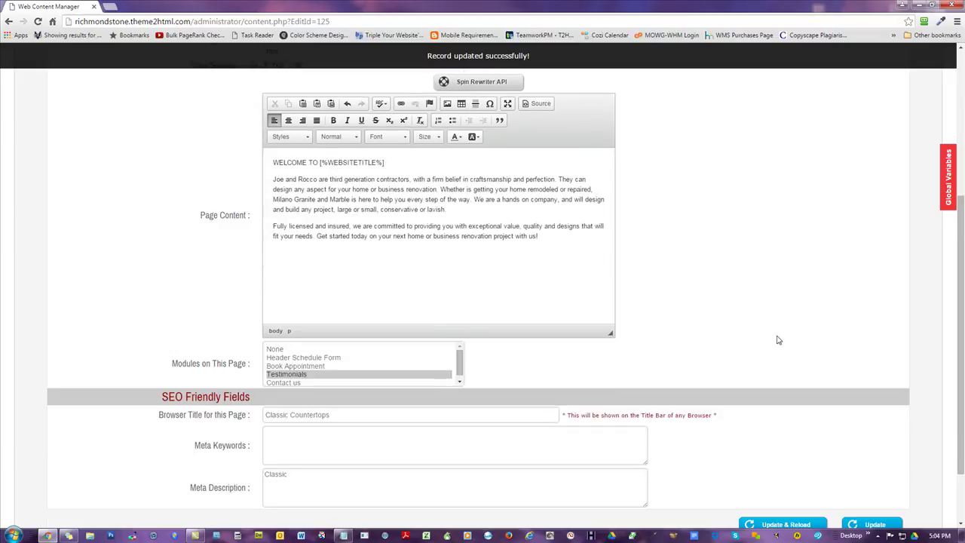
pyautogui.click(782, 523)
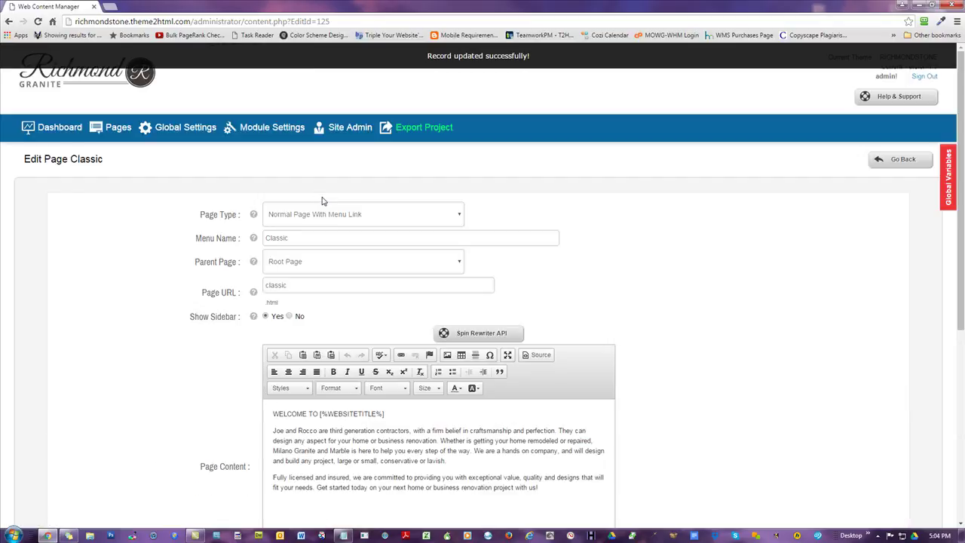
# Open the live Classic page from the page list and check its welcome line and the two body paragraphs
pyautogui.click(111, 129)
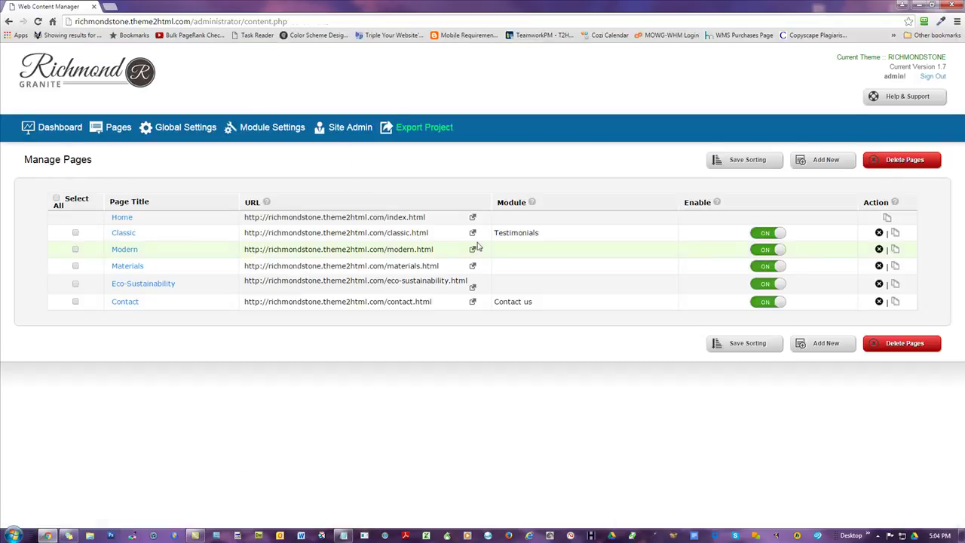
pyautogui.click(471, 232)
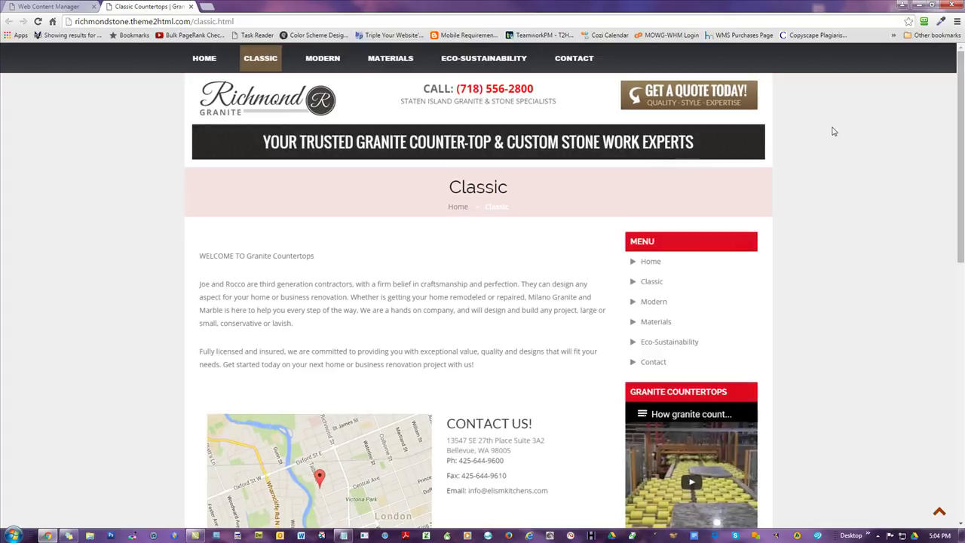
pyautogui.scroll(-1, 835, 165)
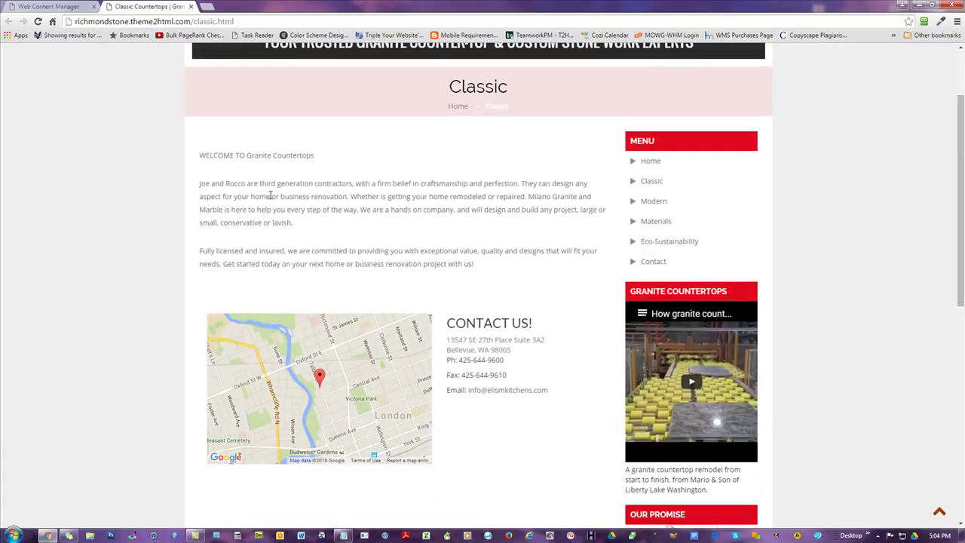
pyautogui.moveTo(476, 267); pyautogui.dragTo(197, 186)
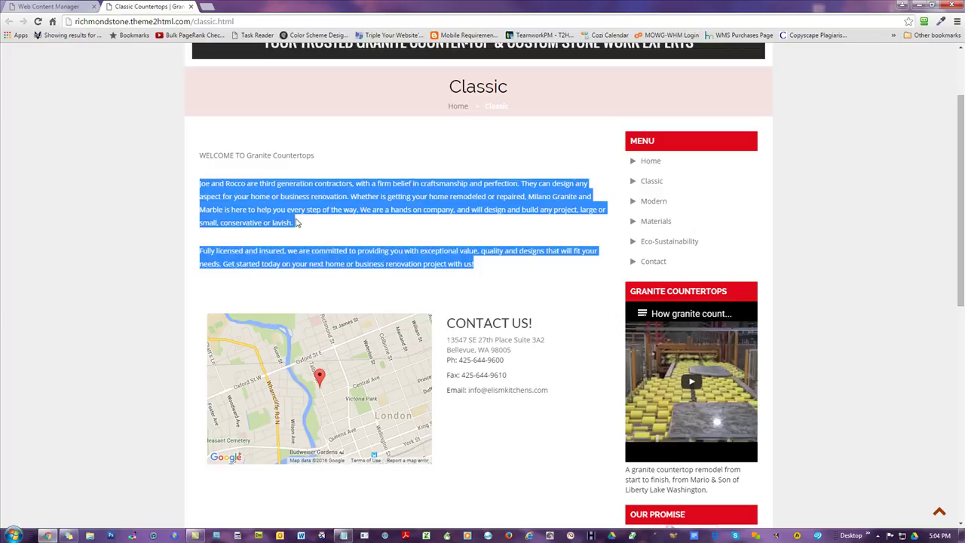
pyautogui.click(293, 222)
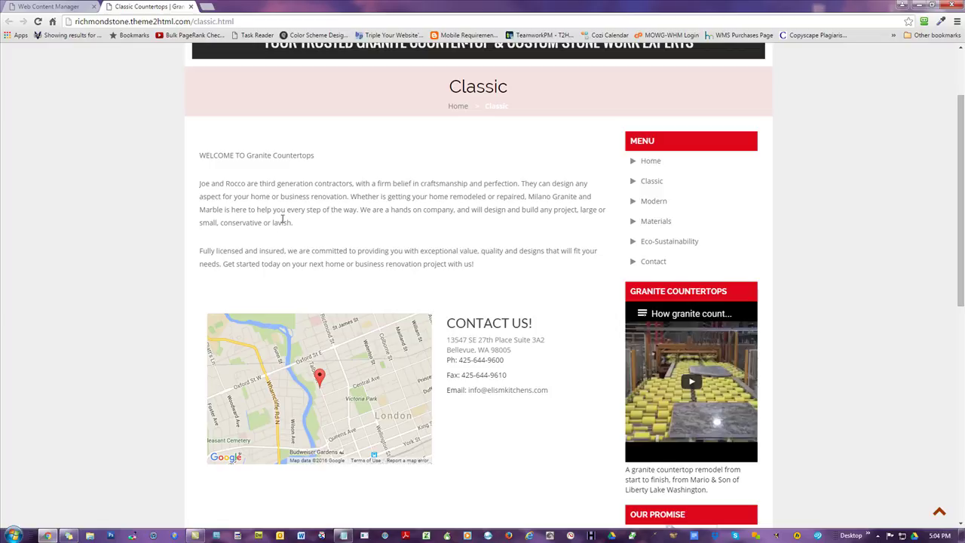
pyautogui.moveTo(327, 157); pyautogui.dragTo(197, 155)
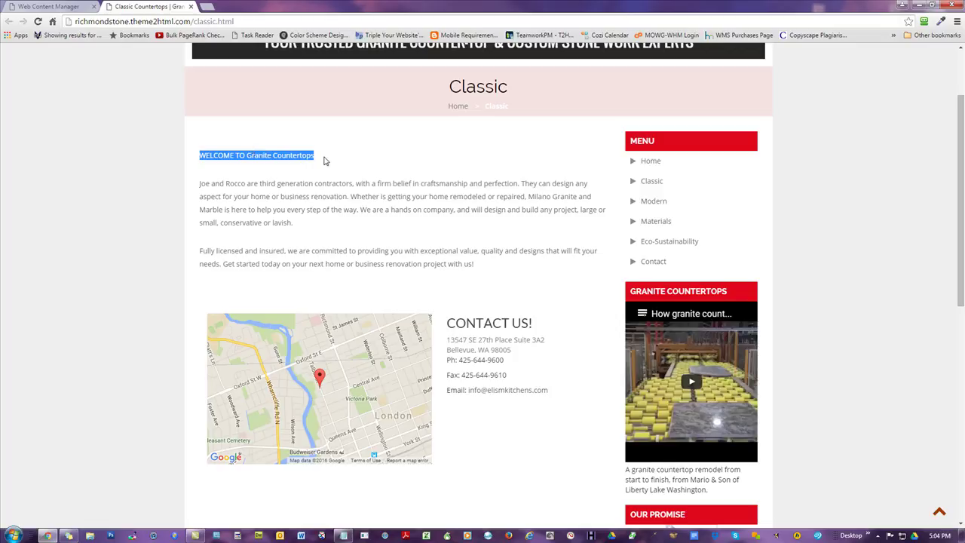
pyautogui.click(319, 201)
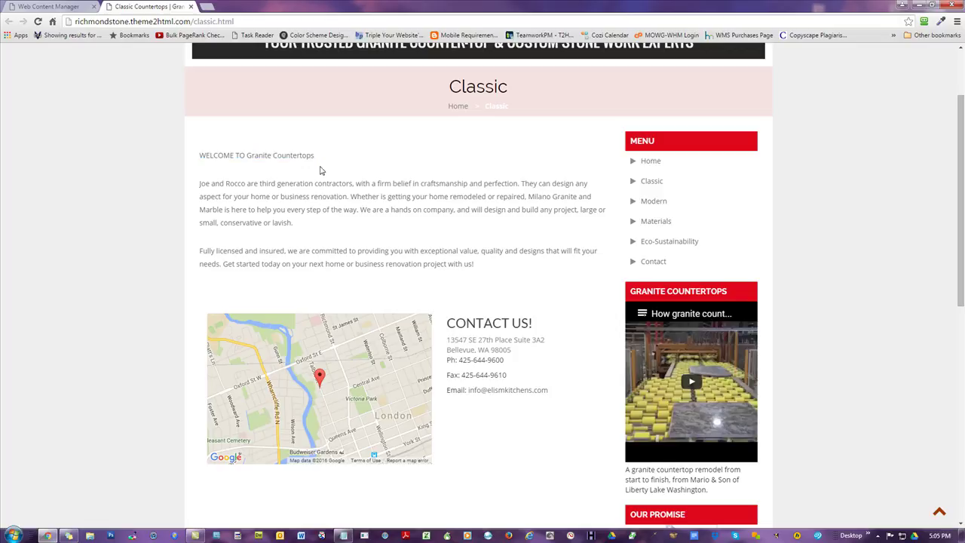
# Open the Classic page for editing in the content manager and format its welcome line as Heading 1
pyautogui.click(37, 6)
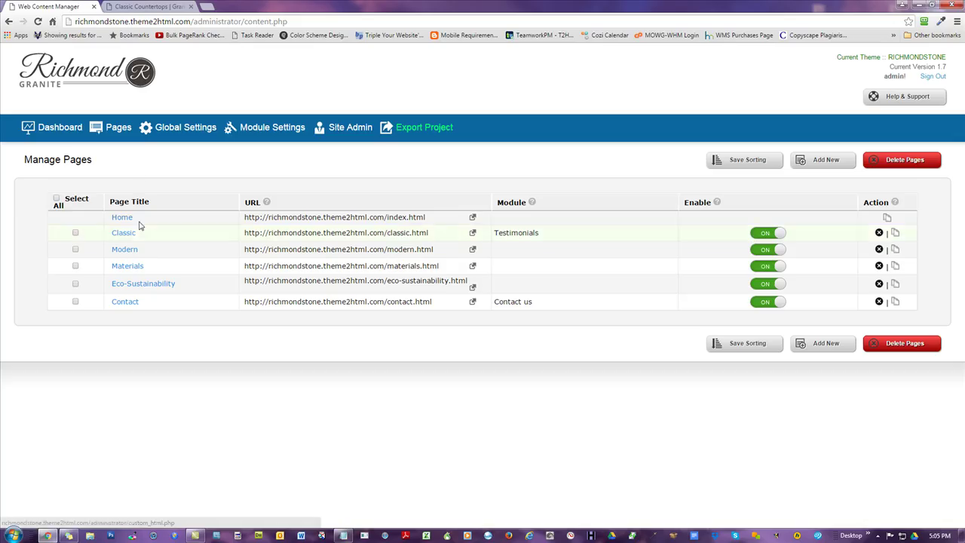
pyautogui.click(120, 233)
pyautogui.scroll(-2, 567, 124)
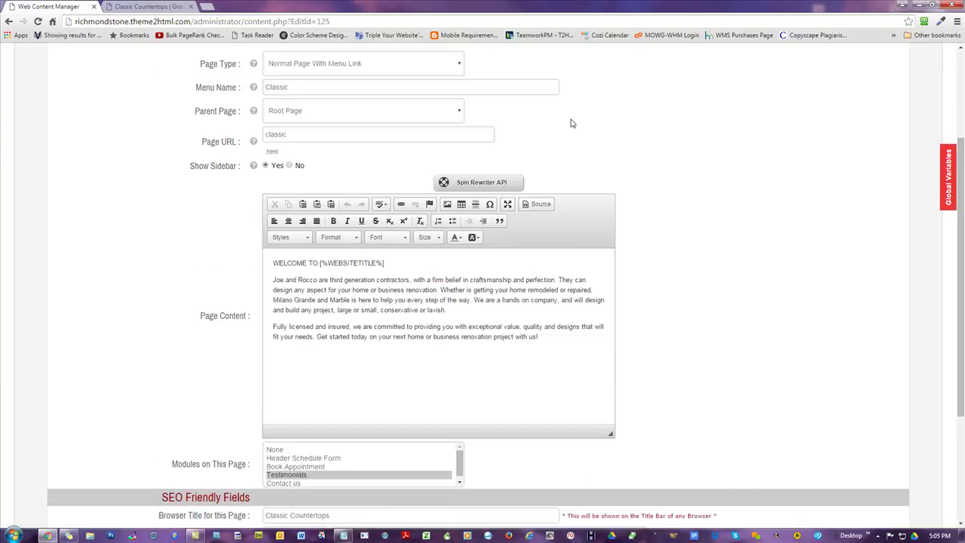
pyautogui.moveTo(389, 264); pyautogui.dragTo(270, 263)
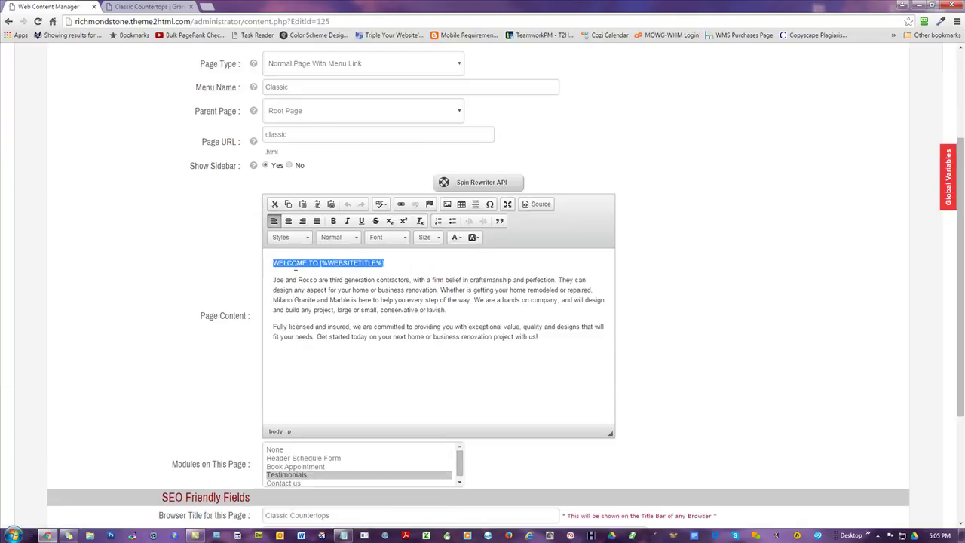
pyautogui.click(334, 238)
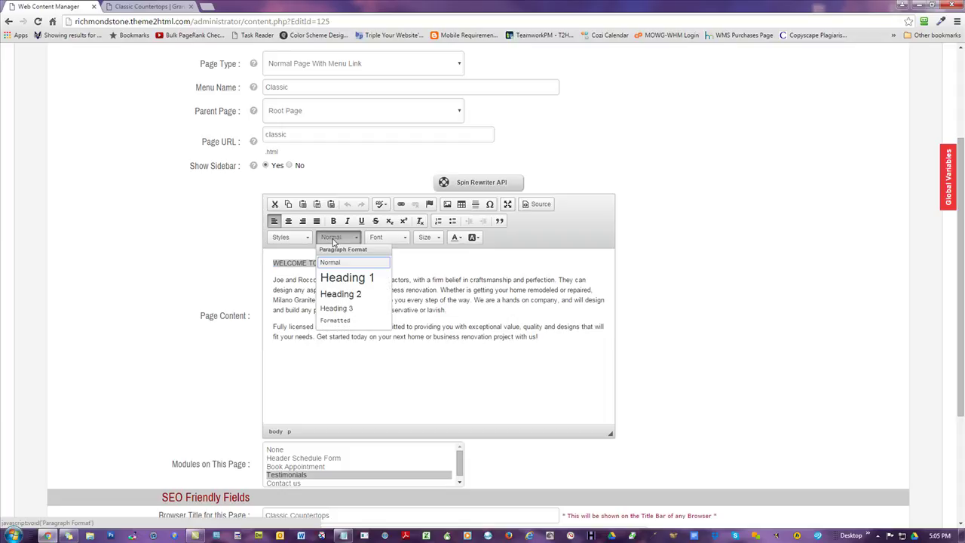
pyautogui.click(344, 281)
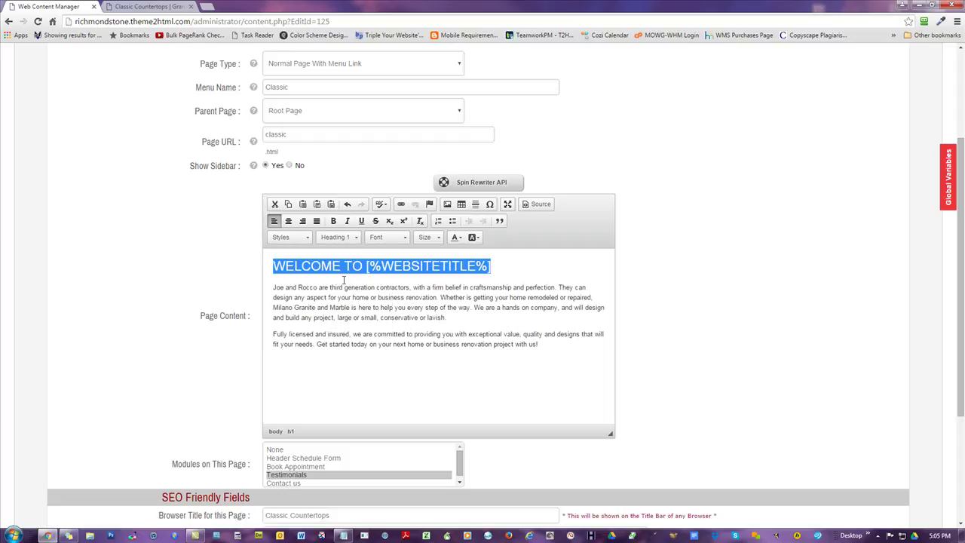
# Save the Classic page while keeping its editor open, and reload the live Classic page to check the welcome heading
pyautogui.click(558, 344)
pyautogui.scroll(-3, 773, 216)
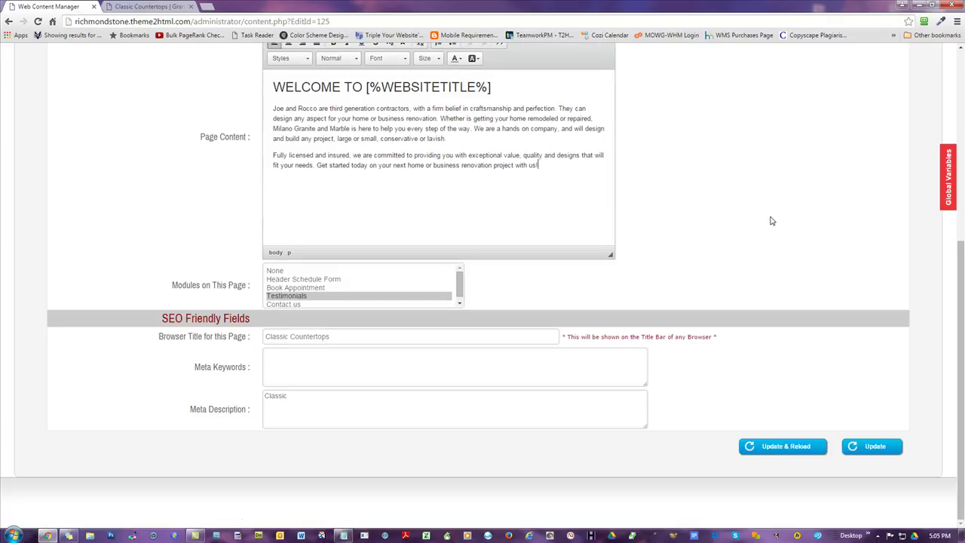
pyautogui.click(799, 446)
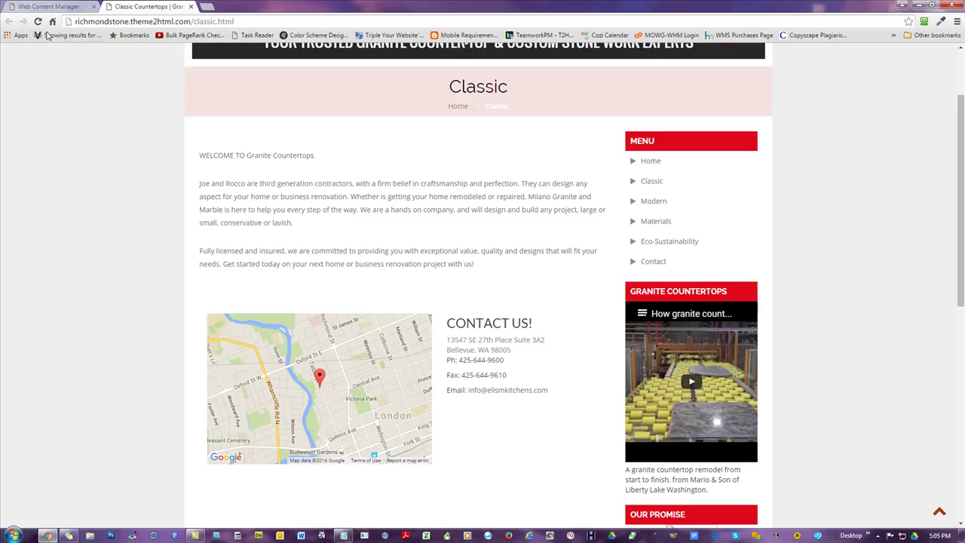
pyautogui.click(38, 21)
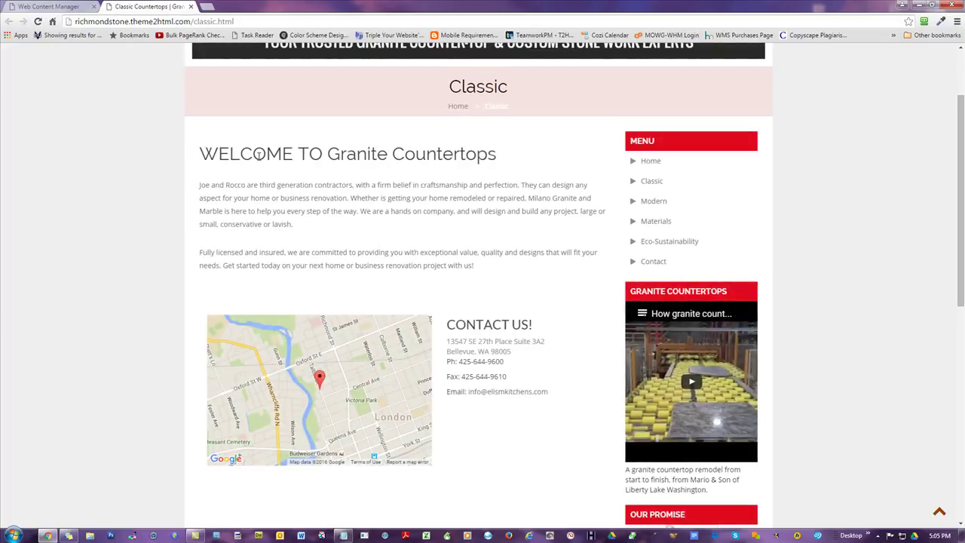
pyautogui.scroll(1, 327, 207)
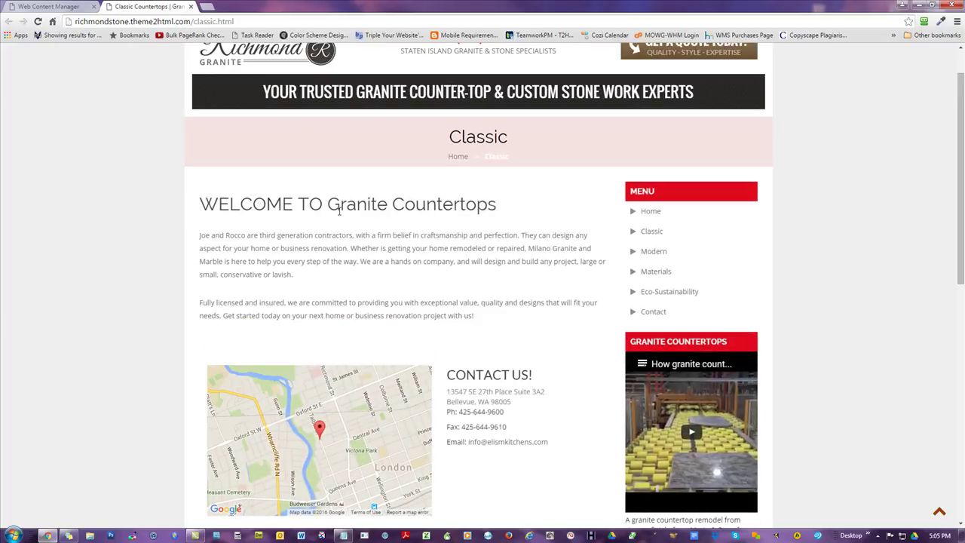
# Open the Theme Style & Typography section of the Global Settings at the Body Style Color options
pyautogui.click(46, 7)
pyautogui.click(191, 129)
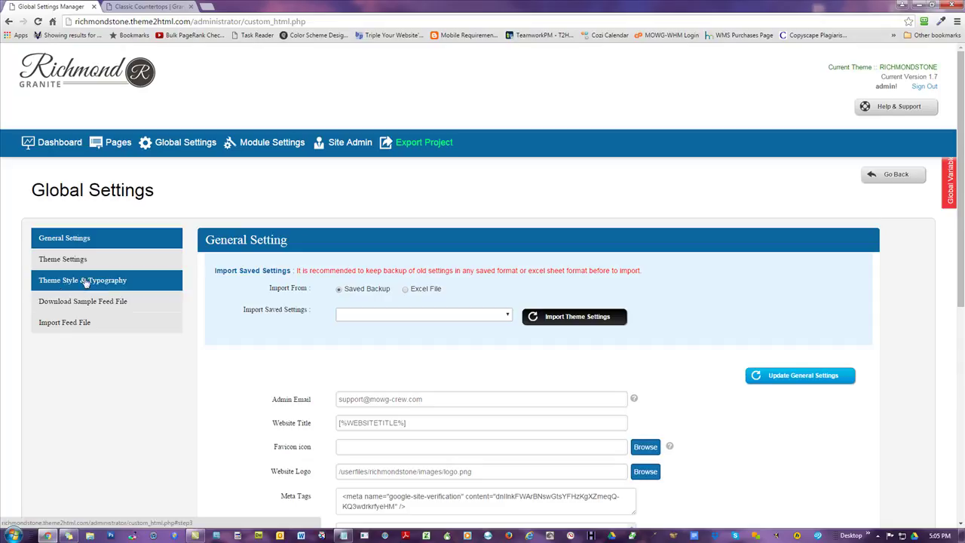
pyautogui.click(98, 285)
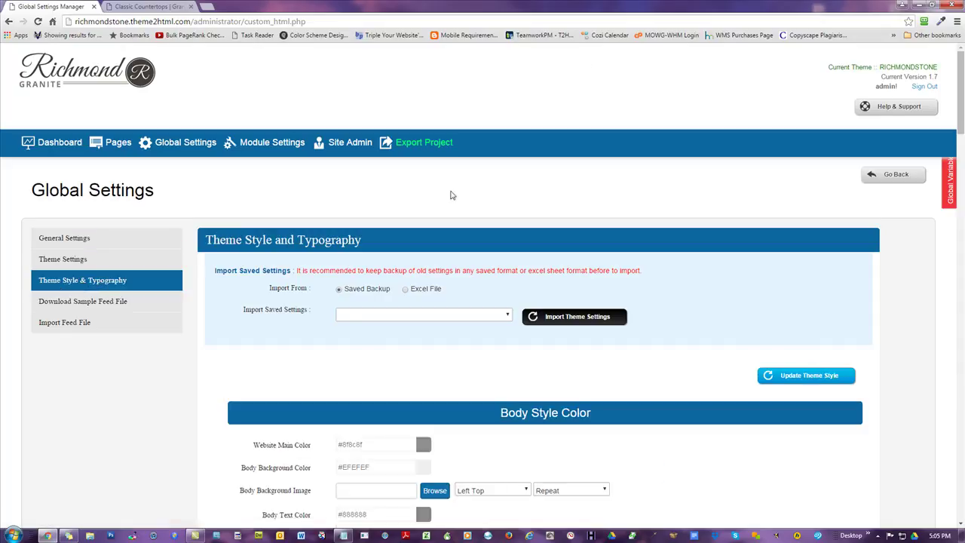
pyautogui.scroll(-3, 118, 379)
pyautogui.scroll(-2, 118, 380)
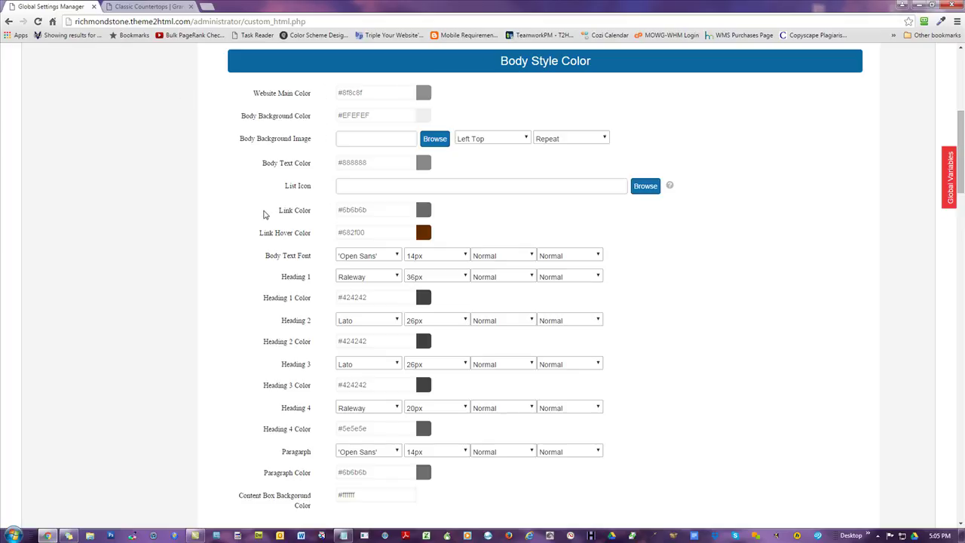
# Set the Website Main Color to the green #1a8011
pyautogui.click(380, 93)
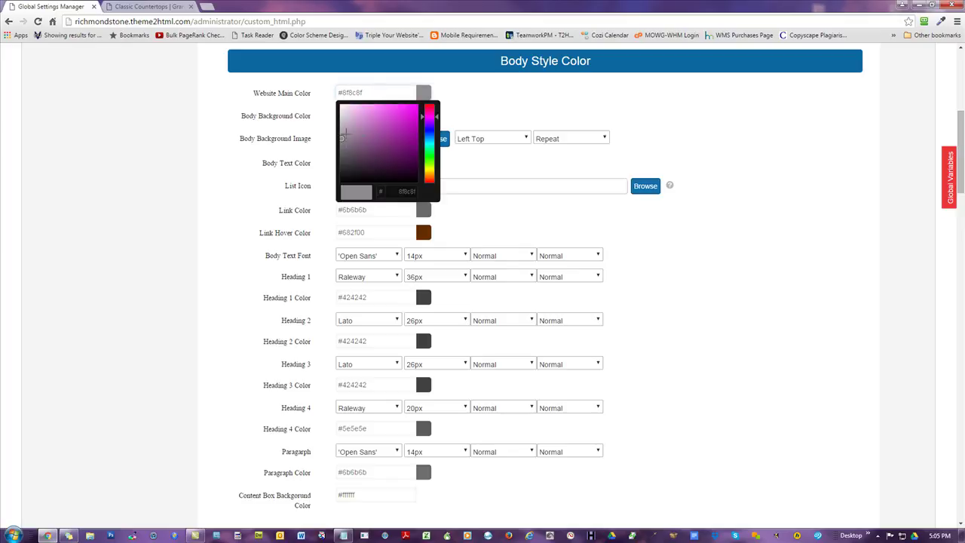
pyautogui.moveTo(340, 138); pyautogui.dragTo(407, 143)
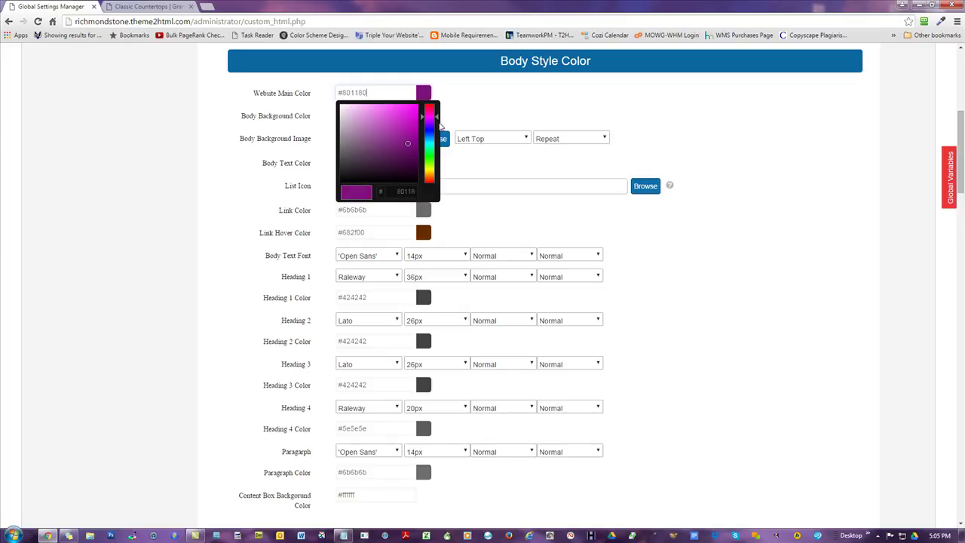
pyautogui.moveTo(436, 113); pyautogui.dragTo(432, 156)
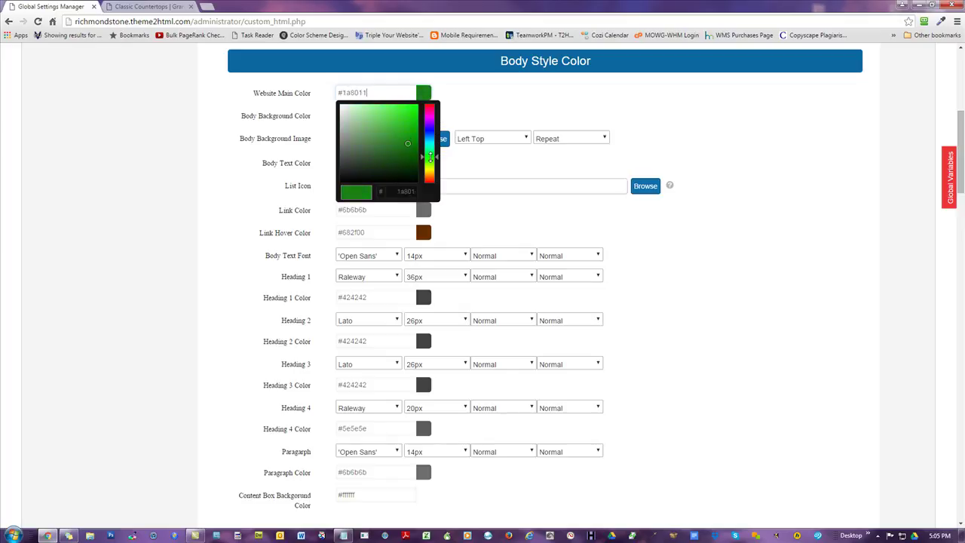
pyautogui.click(279, 102)
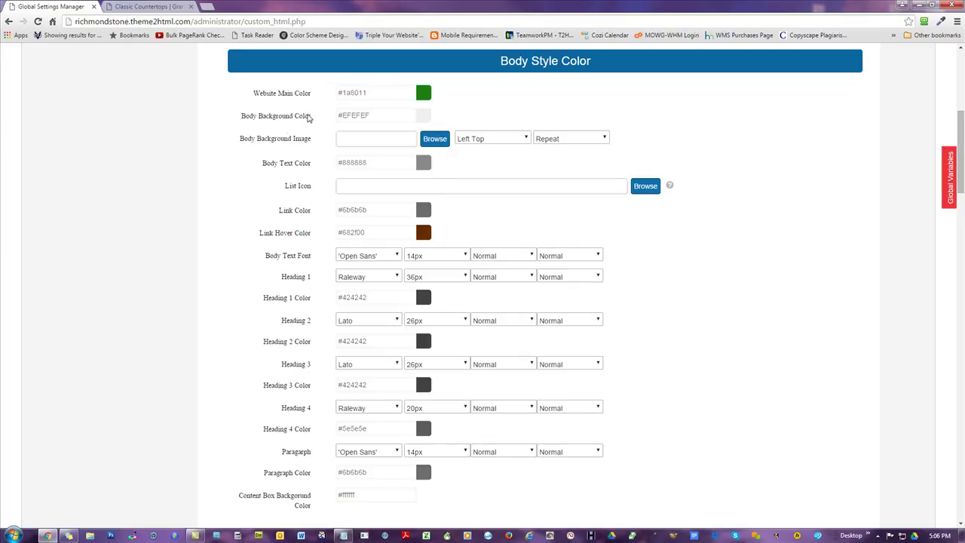
# Browse the site's stored images for the Body Background Image
pyautogui.click(371, 115)
pyautogui.click(318, 130)
pyautogui.click(348, 141)
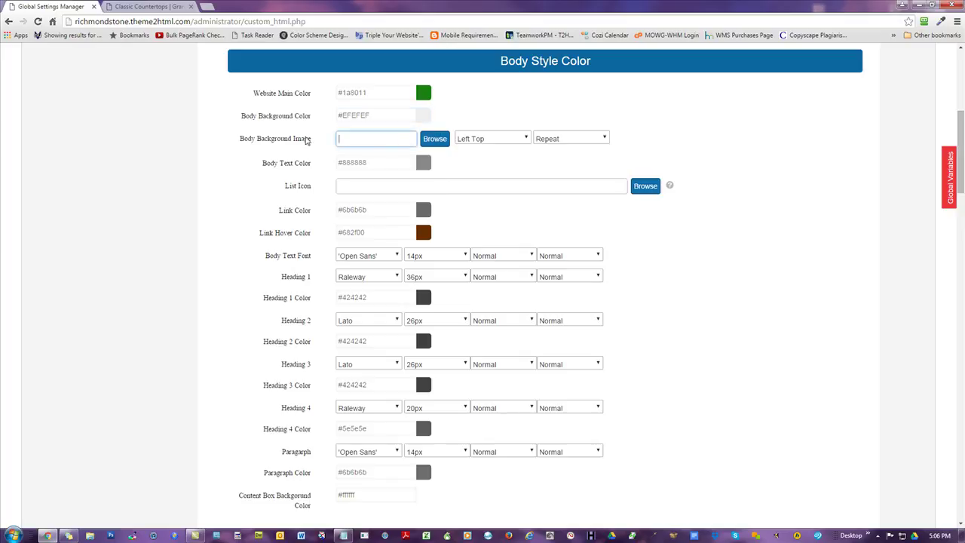
pyautogui.click(434, 139)
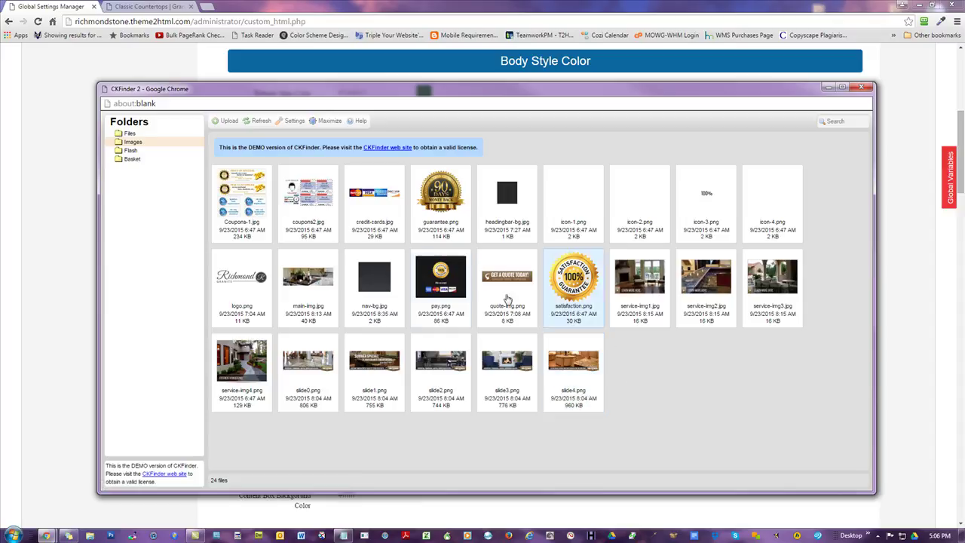
# Try resizing slide0.png to a width of 1000, cancel the resize, and close the image browser without choosing a file
pyautogui.rightClick(300, 360)
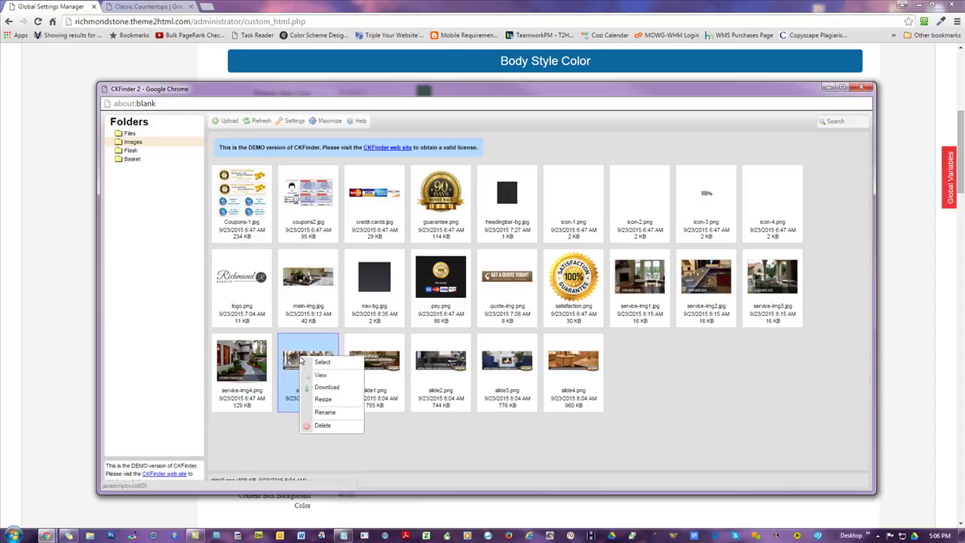
pyautogui.click(323, 400)
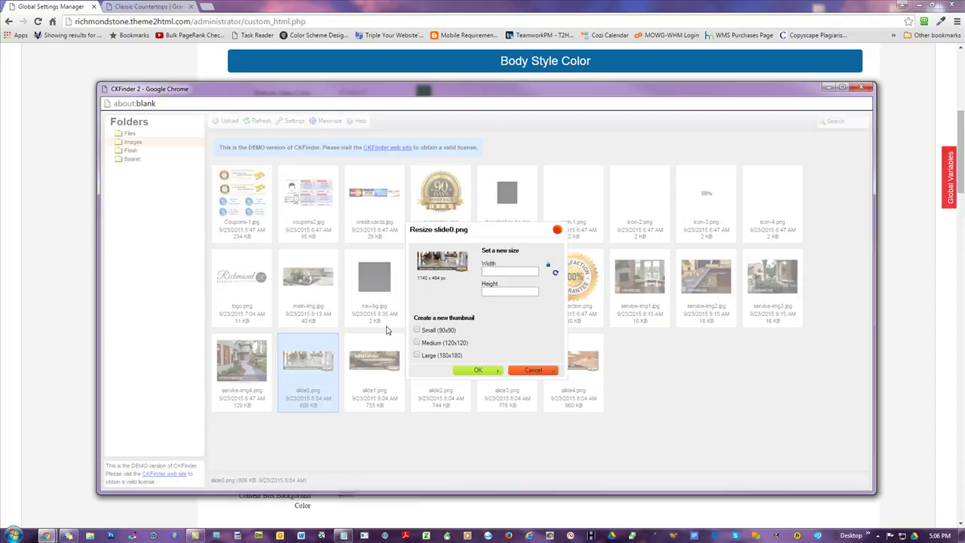
pyautogui.moveTo(450, 278); pyautogui.dragTo(418, 278)
pyautogui.click(505, 273)
pyautogui.write('1000')
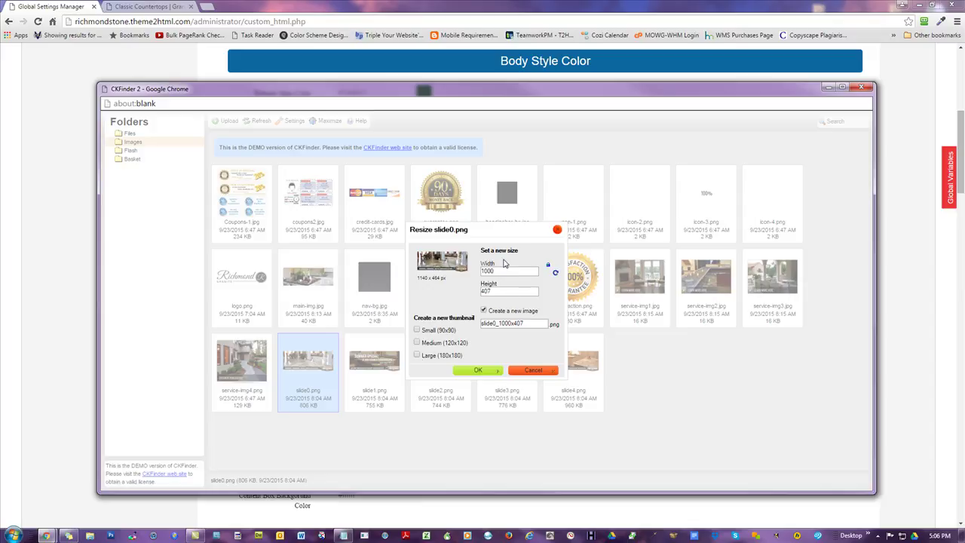
pyautogui.click(533, 369)
pyautogui.click(528, 173)
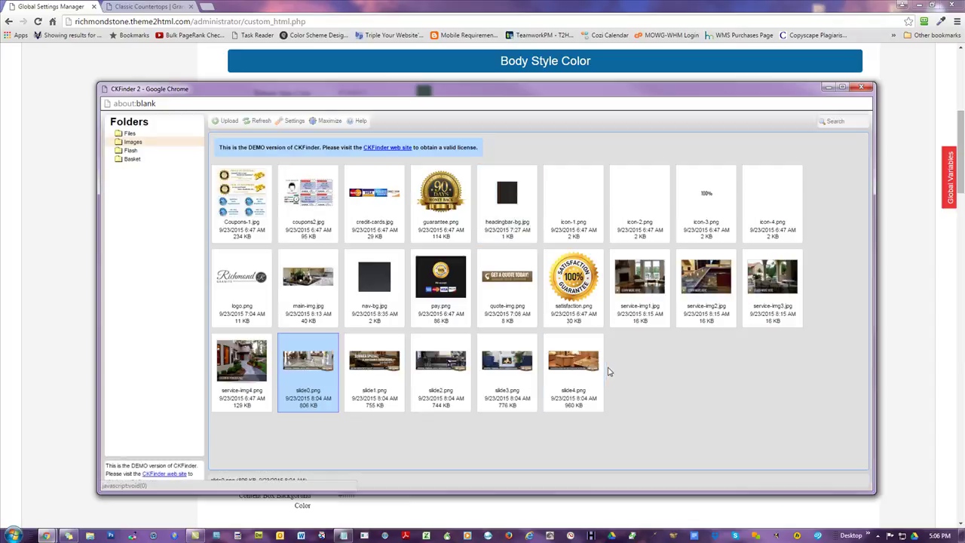
pyautogui.click(862, 88)
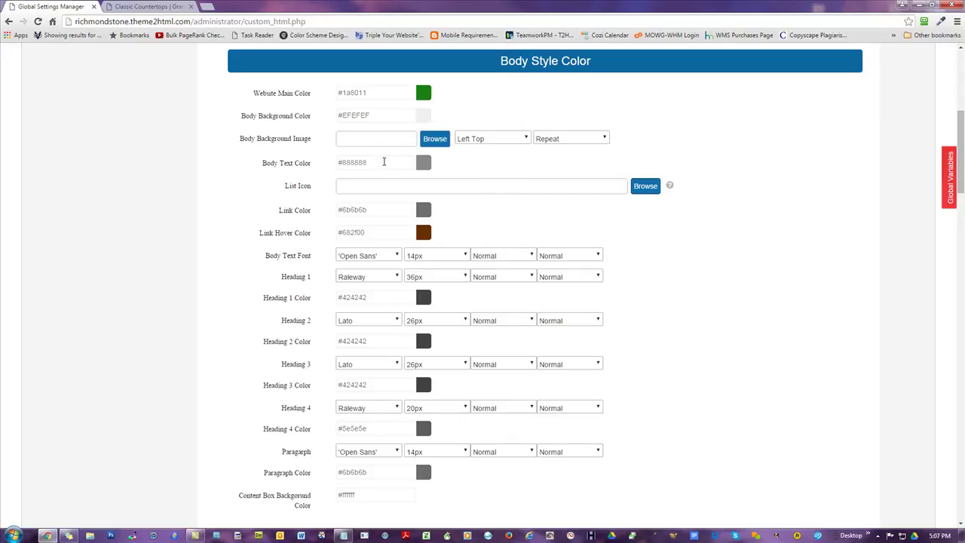
# Review the position and repeat options offered for the Body Background Image
pyautogui.click(490, 139)
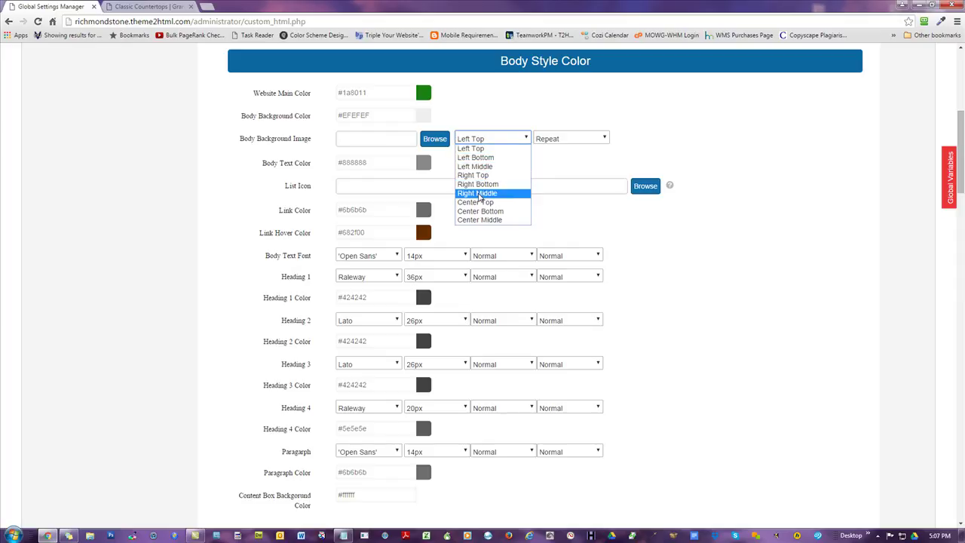
pyautogui.press('Escape')
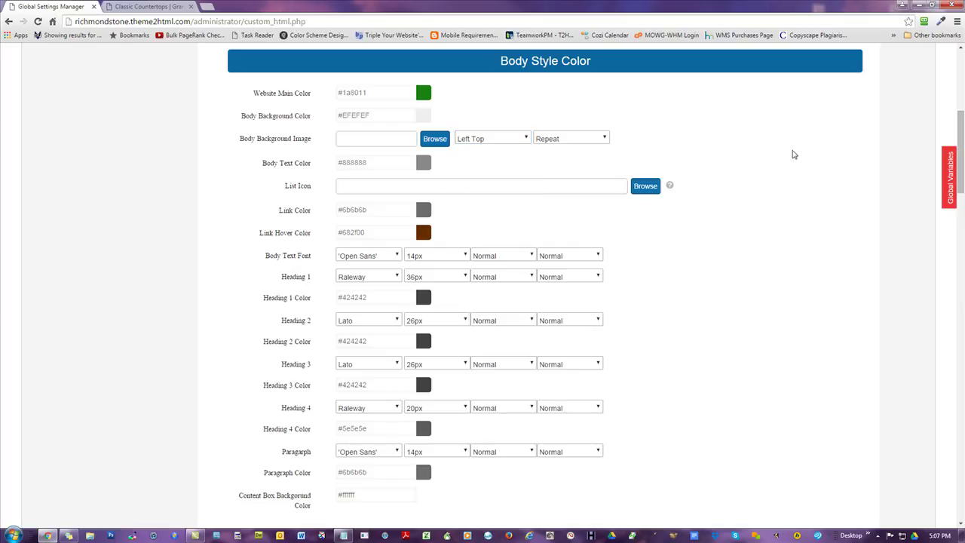
pyautogui.moveTo(287, 187); pyautogui.dragTo(550, 146)
pyautogui.click(550, 143)
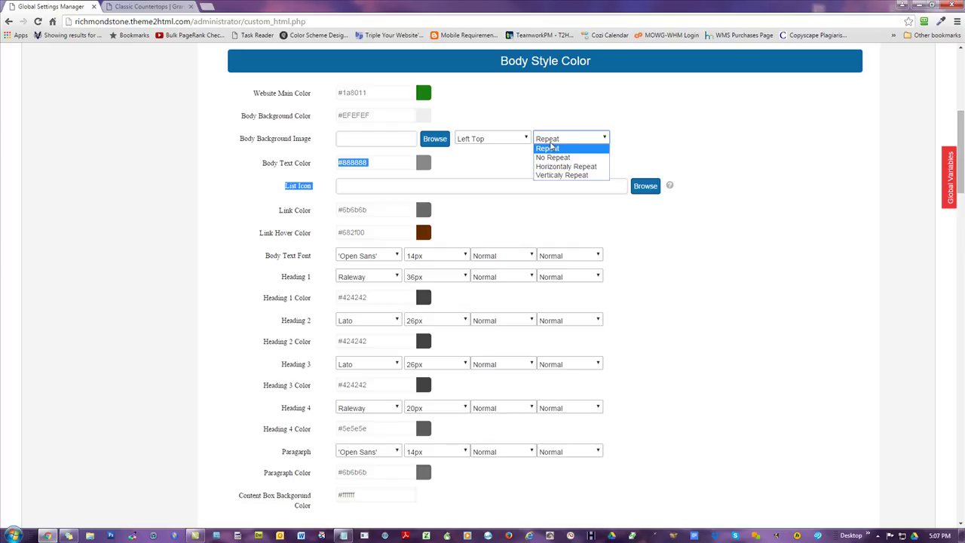
pyautogui.click(558, 147)
pyautogui.click(260, 87)
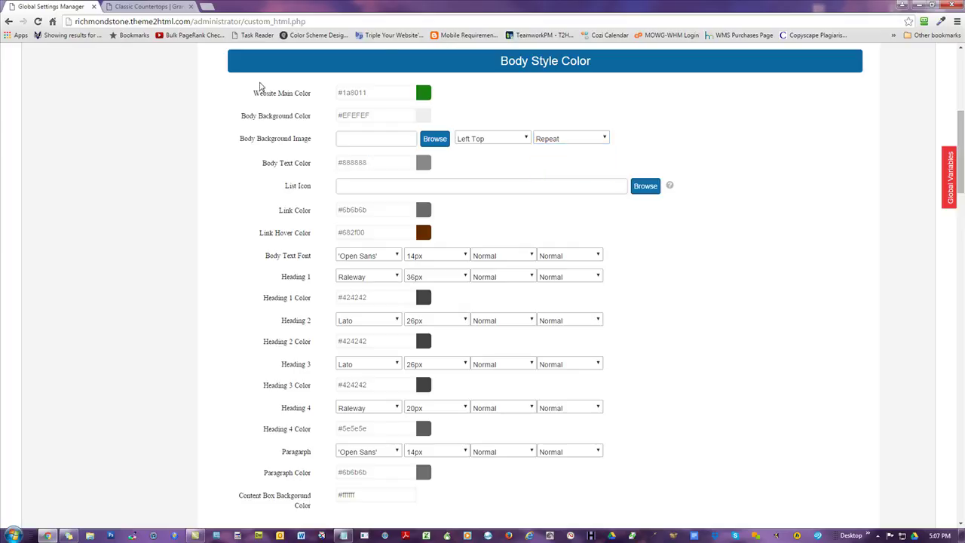
# Set the Body Text Color to transparent
pyautogui.click(374, 162)
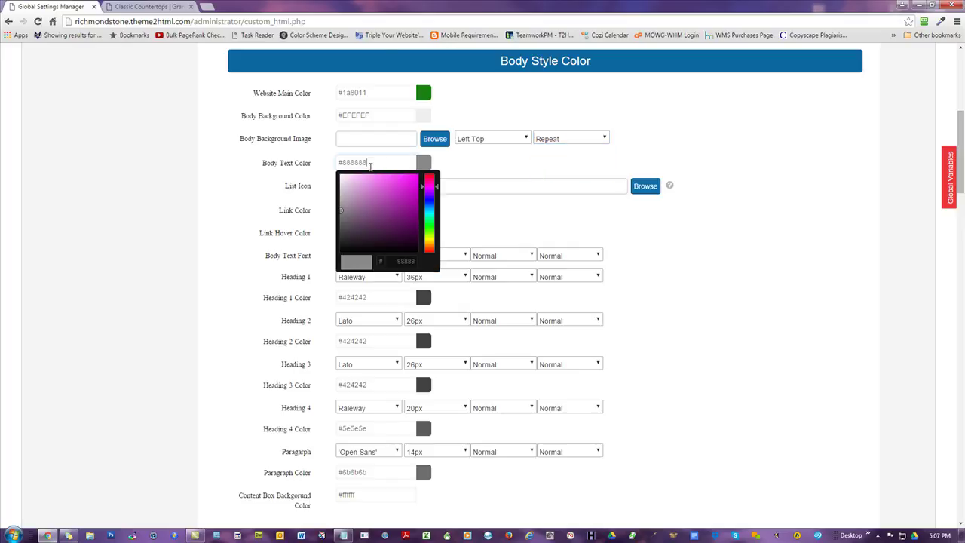
pyautogui.tripleClick(369, 162)
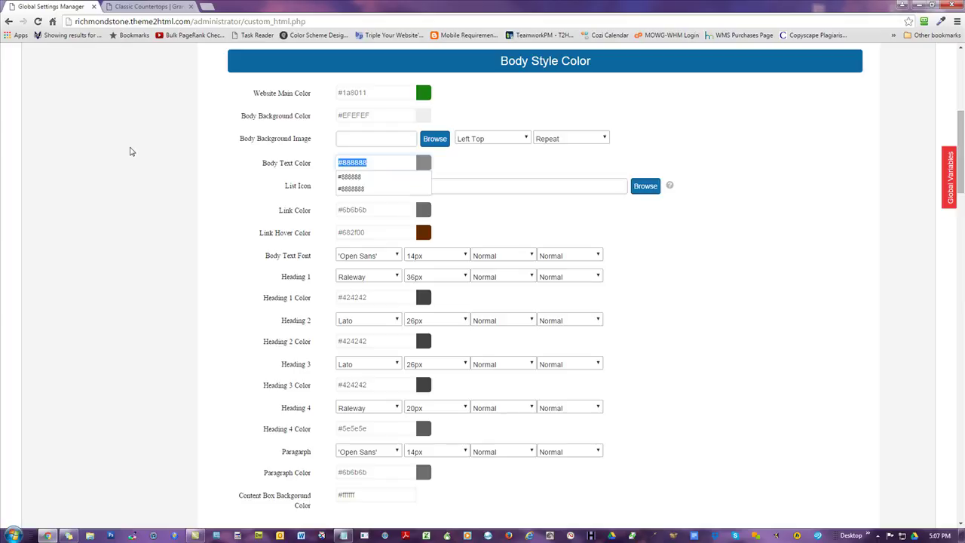
pyautogui.write('transparent')
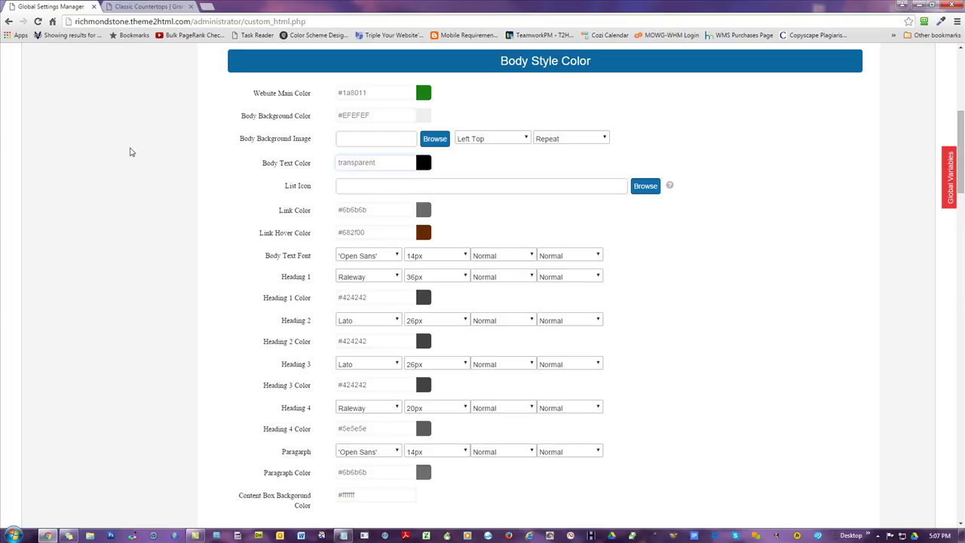
pyautogui.click(130, 152)
# Look over the typography rows for Heading 1, Heading 2, Heading 3 and the paragraph text
pyautogui.scroll(-1, 380, 226)
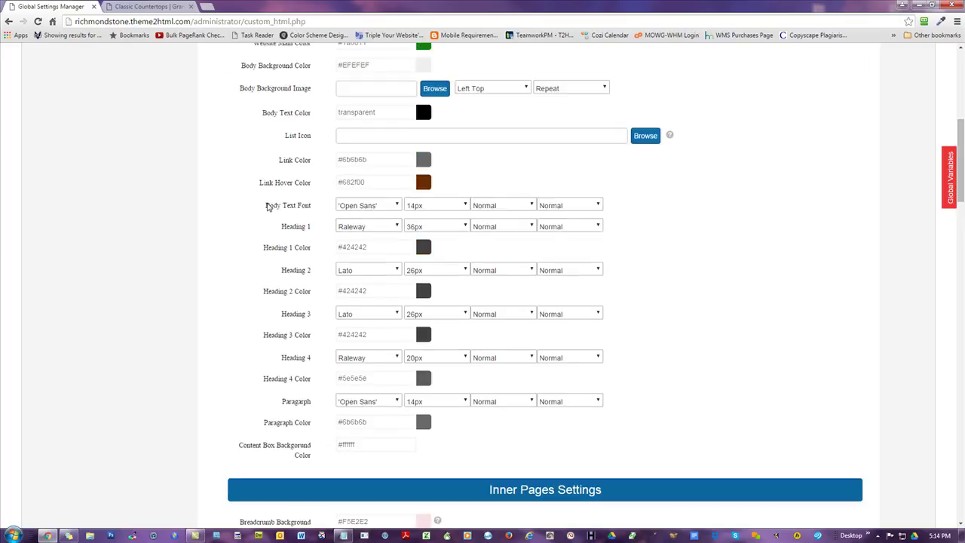
pyautogui.moveTo(282, 230); pyautogui.dragTo(313, 230)
pyautogui.moveTo(279, 273); pyautogui.dragTo(313, 272)
pyautogui.moveTo(281, 315); pyautogui.dragTo(318, 316)
pyautogui.moveTo(281, 404); pyautogui.dragTo(322, 399)
# Review the font, size, weight and style options offered for Heading 1 without changing them
pyautogui.click(371, 226)
pyautogui.moveTo(478, 364); pyautogui.dragTo(488, 330)
pyautogui.click(322, 238)
pyautogui.click(423, 227)
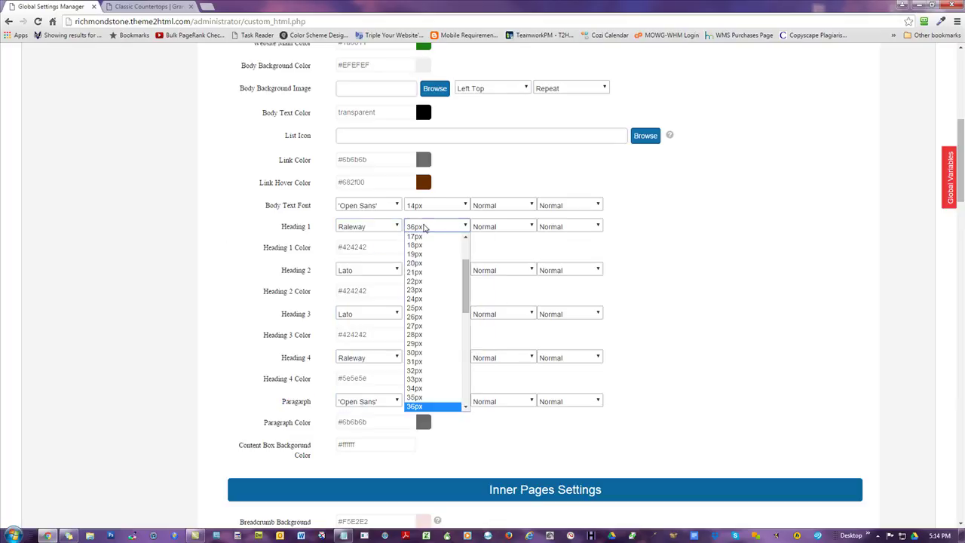
pyautogui.click(465, 227)
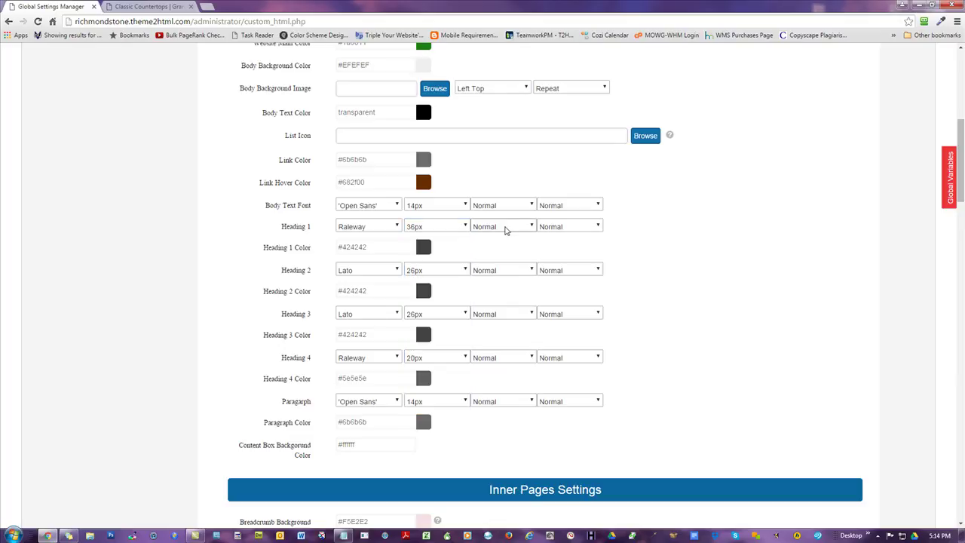
pyautogui.click(505, 228)
pyautogui.click(551, 227)
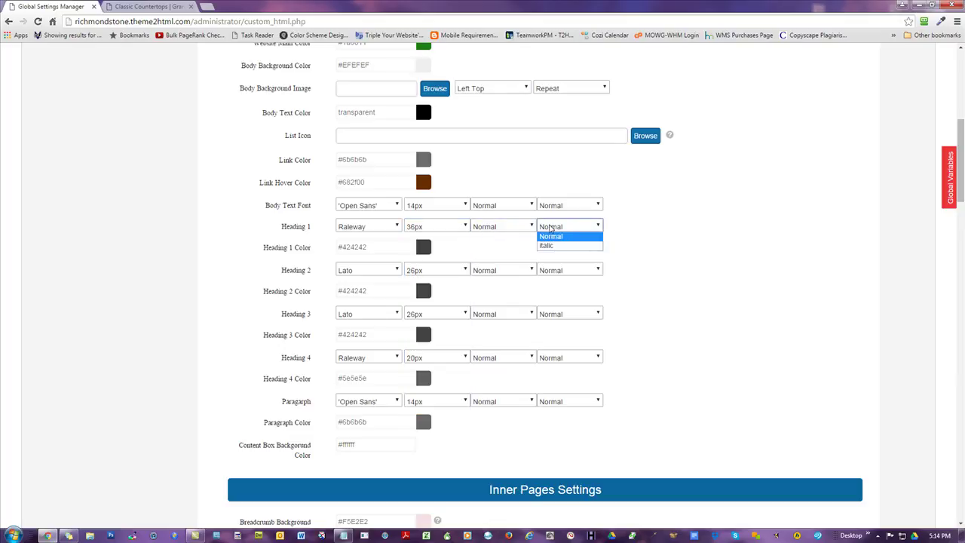
# Inspect the color picker for Heading 1 Color and the Content Box Background Color field
pyautogui.click(383, 248)
pyautogui.click(383, 248)
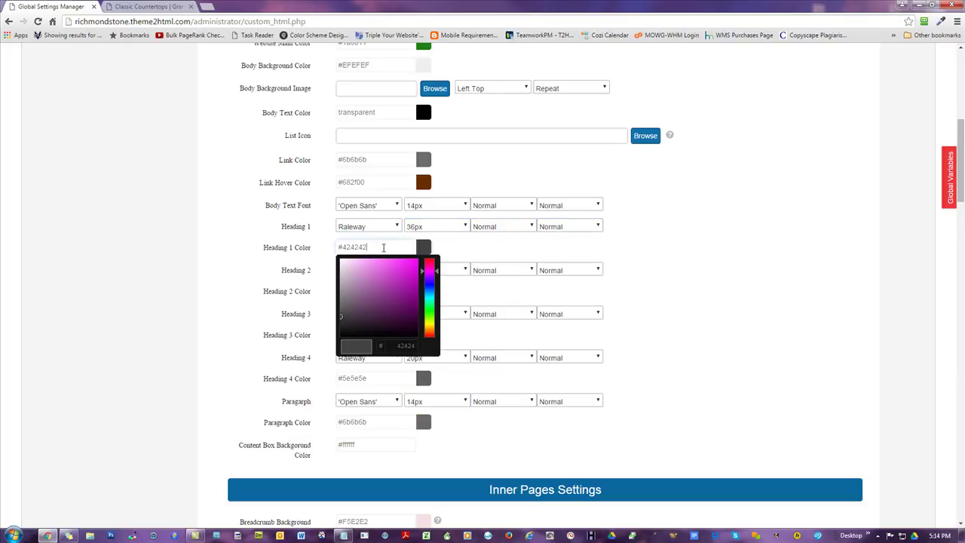
pyautogui.click(179, 197)
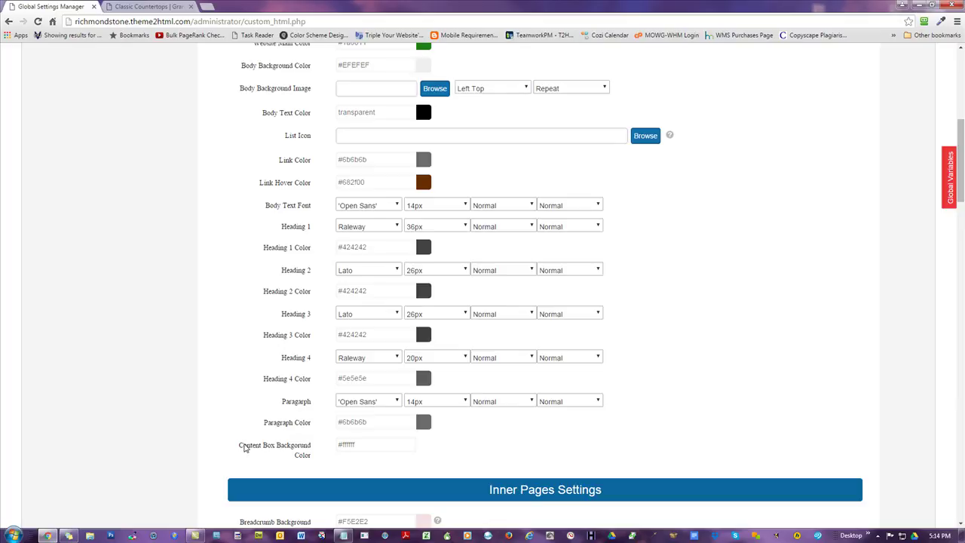
pyautogui.click(364, 443)
pyautogui.click(121, 363)
# Check the body styling on the live Classic page and return to the theme style settings
pyautogui.scroll(1, 699, 267)
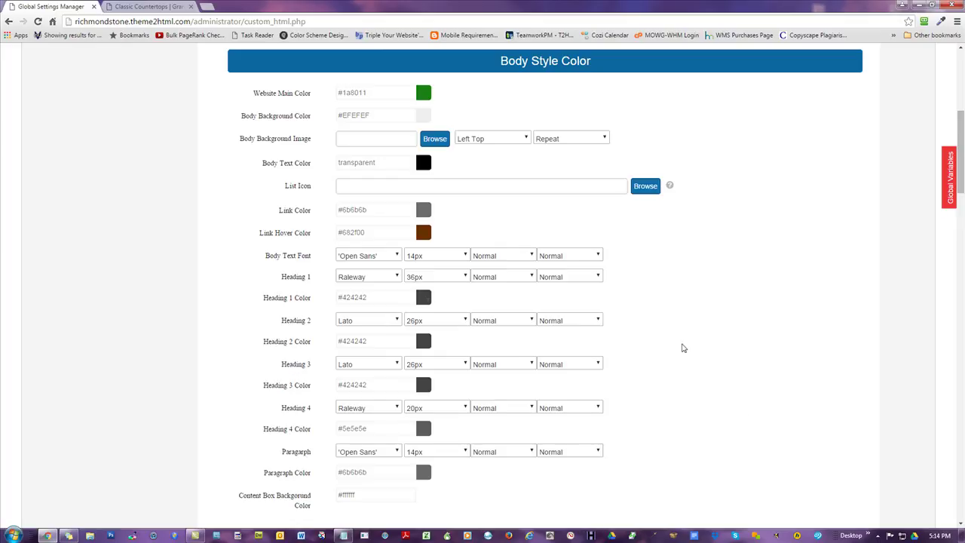
pyautogui.click(144, 7)
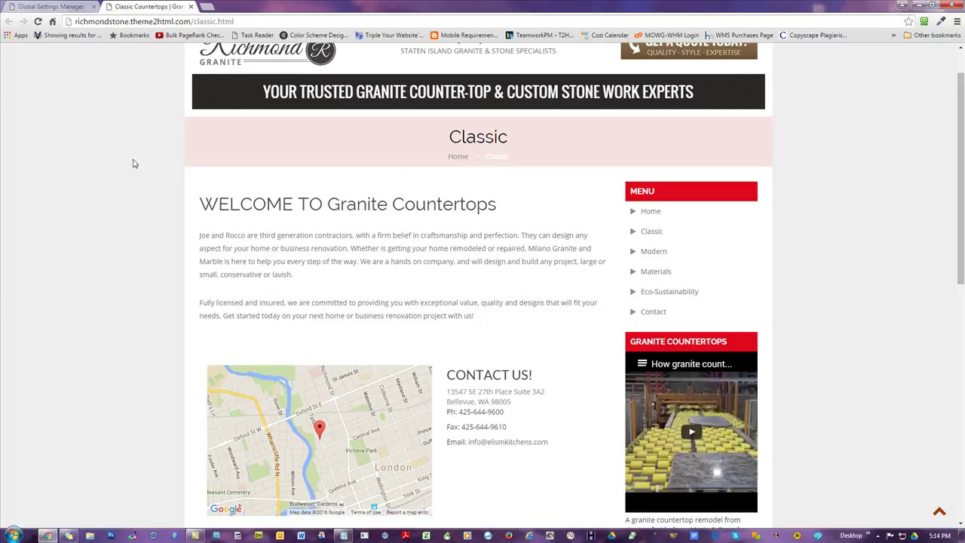
pyautogui.click(60, 7)
# Open the page manager in a new browser tab and open the Classic page for editing at its Page Content
pyautogui.scroll(4, 105, 196)
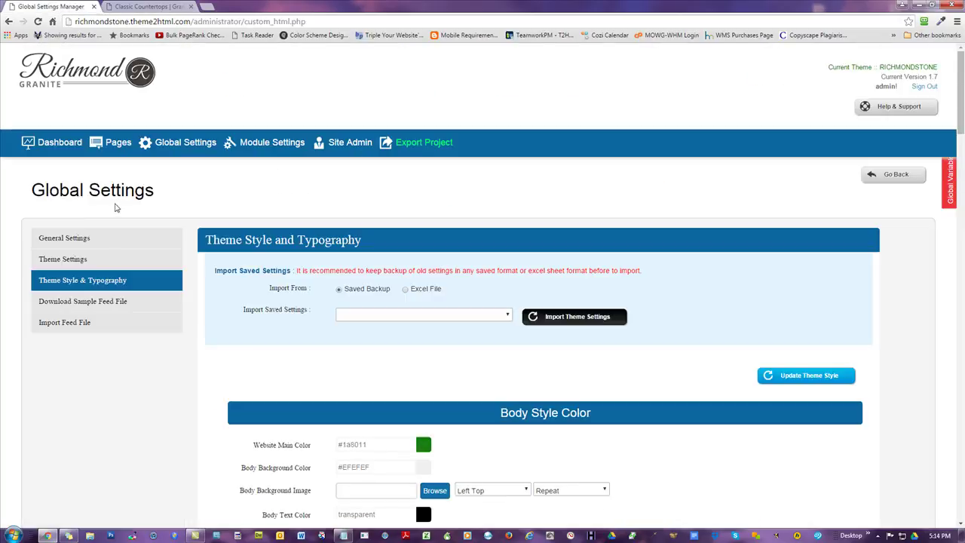
pyautogui.rightClick(116, 146)
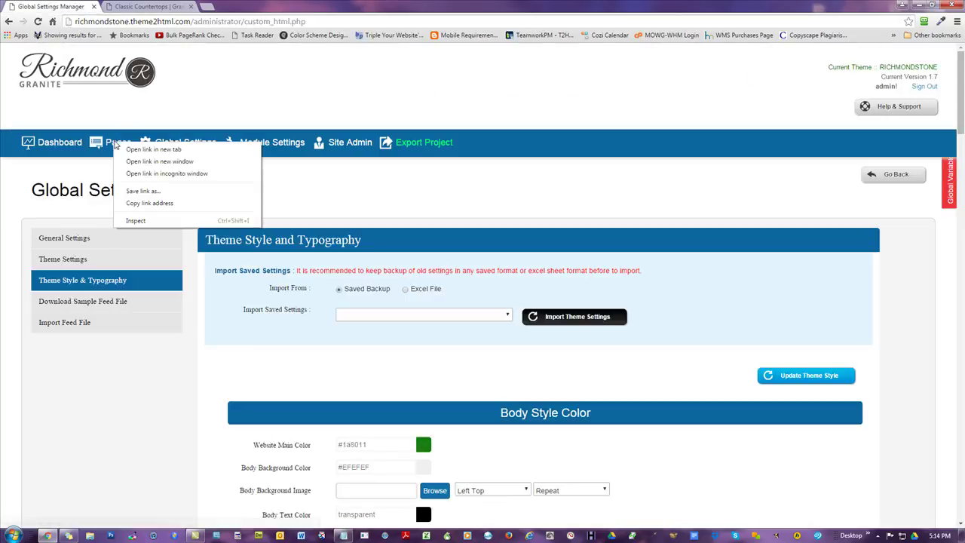
pyautogui.click(158, 150)
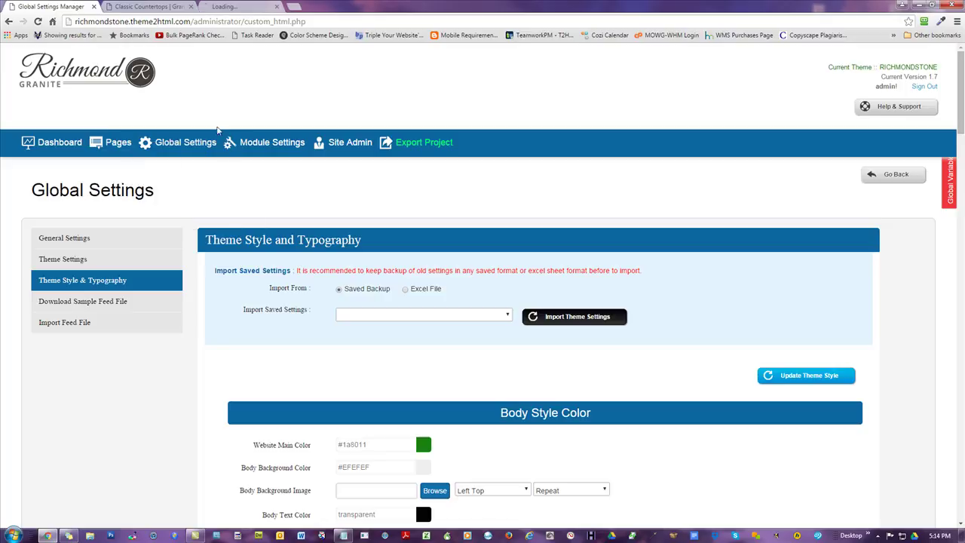
pyautogui.click(248, 8)
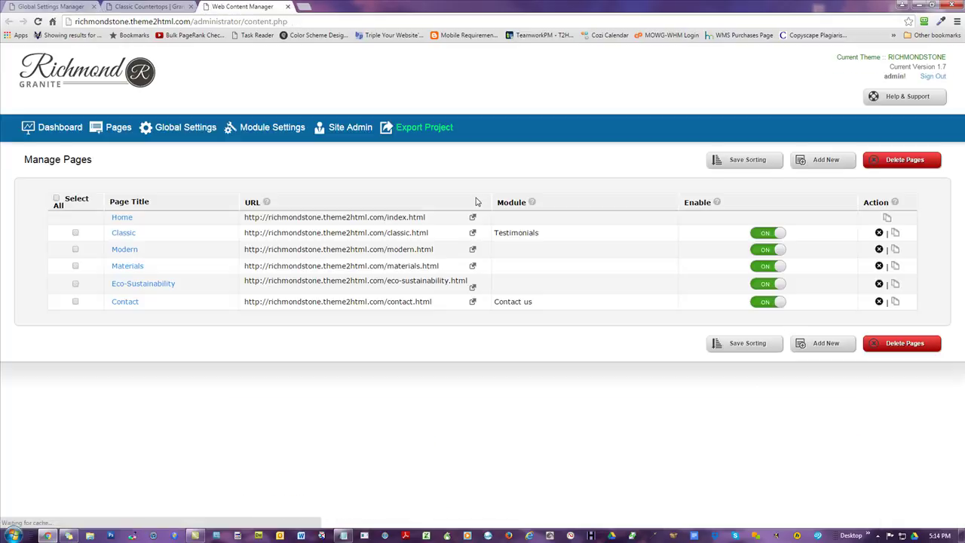
pyautogui.click(122, 233)
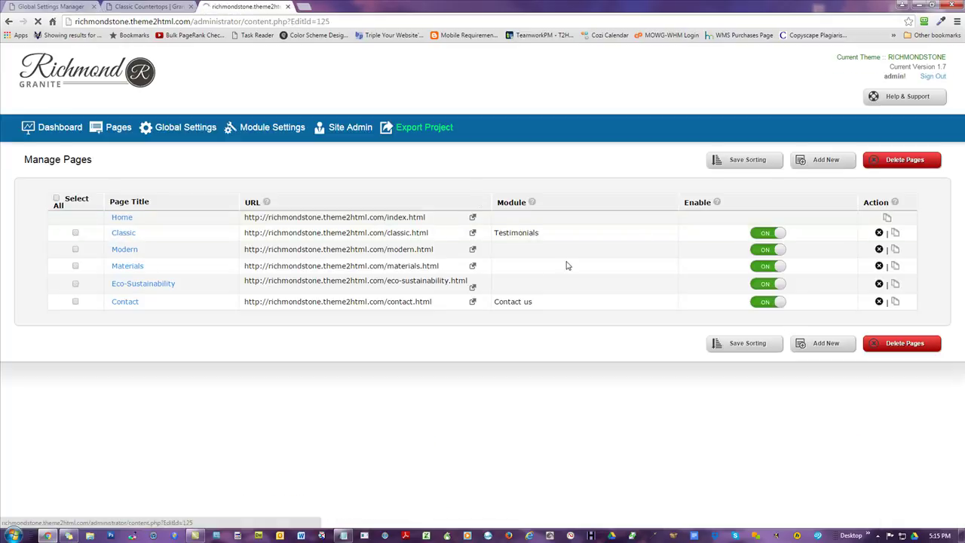
pyautogui.scroll(-1, 743, 243)
pyautogui.scroll(-2, 742, 244)
# Compare the format of the "WELCOME TO [%WEBSITETITLE%]" line with the Heading 1 typography in the global settings
pyautogui.moveTo(494, 265); pyautogui.dragTo(199, 253)
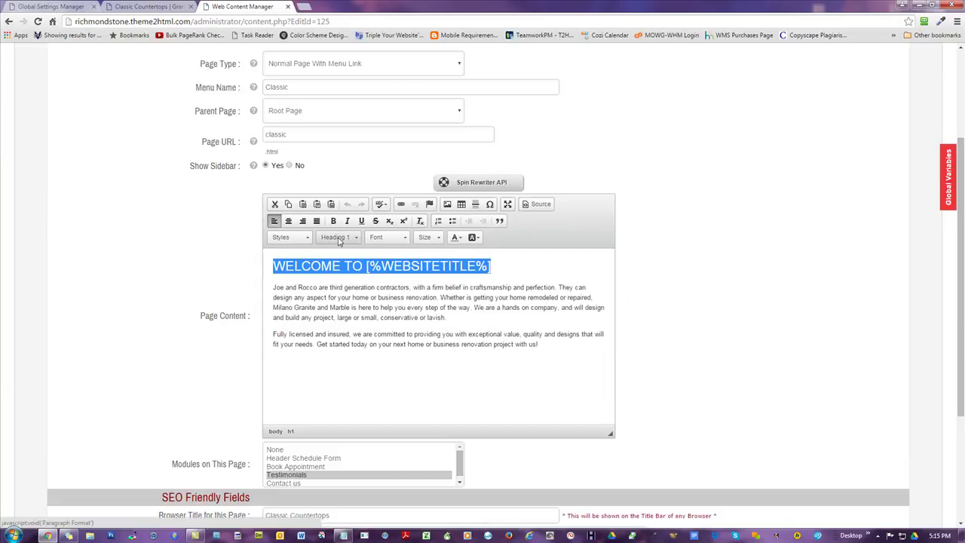
pyautogui.click(62, 8)
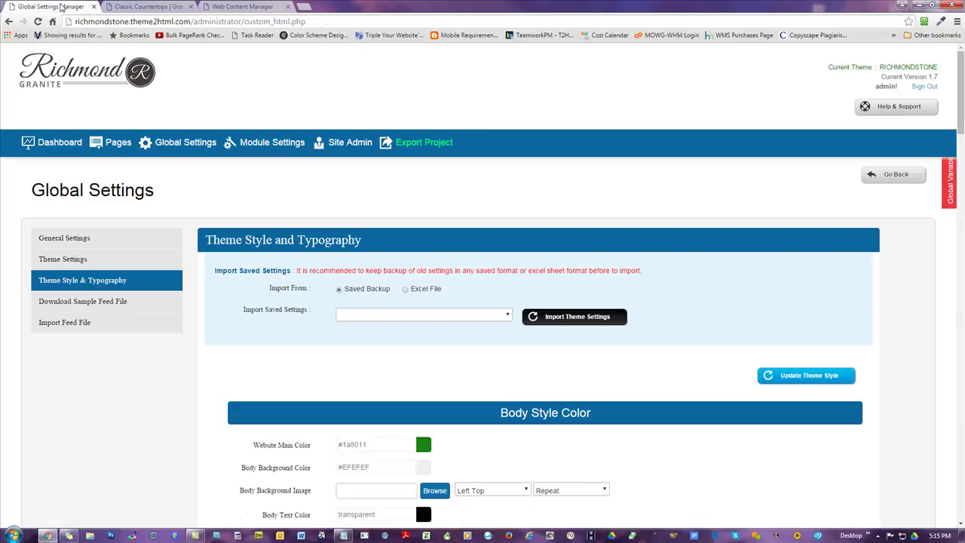
pyautogui.scroll(-5, 186, 376)
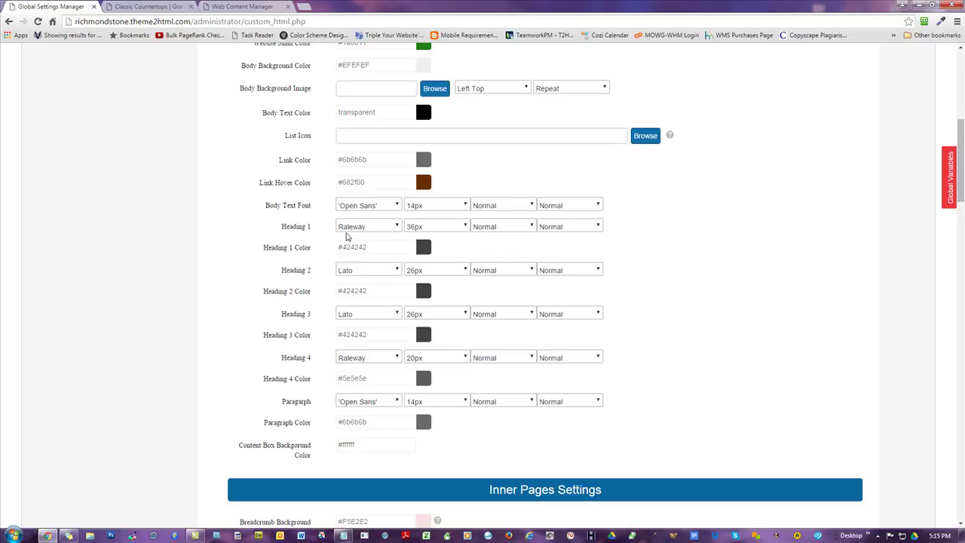
pyautogui.click(208, 6)
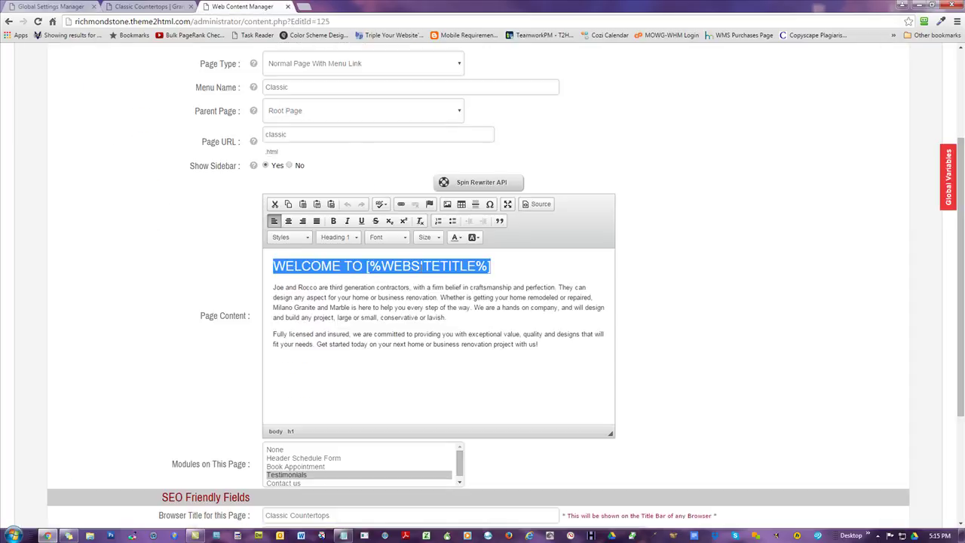
pyautogui.click(504, 271)
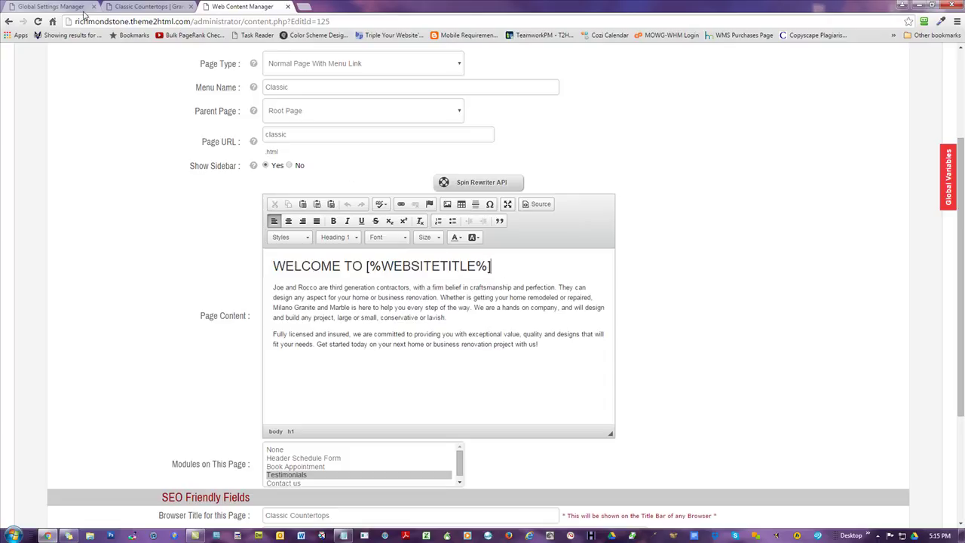
pyautogui.click(46, 6)
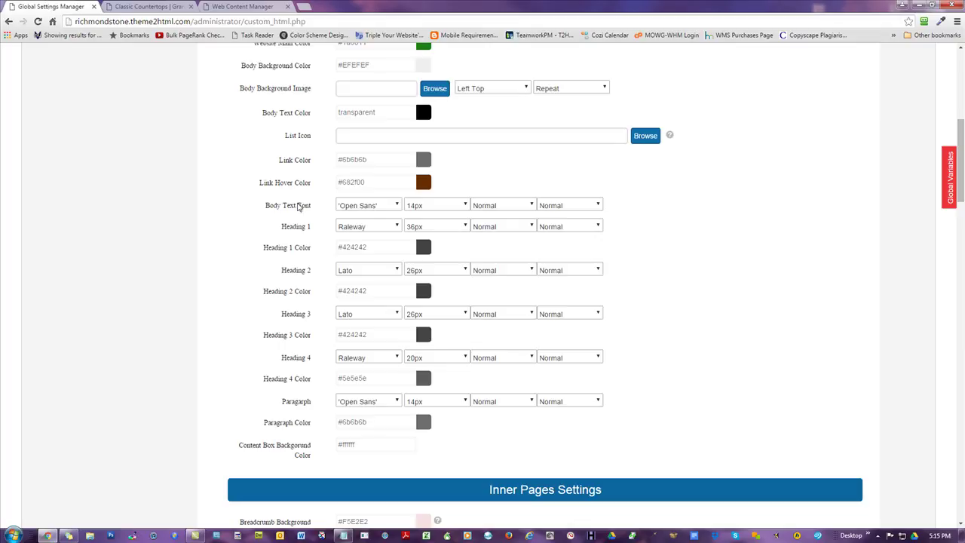
# Compare the format of the Classic page's two body paragraphs with the paragraph typography in the global settings
pyautogui.click(250, 6)
pyautogui.moveTo(548, 357); pyautogui.dragTo(273, 288)
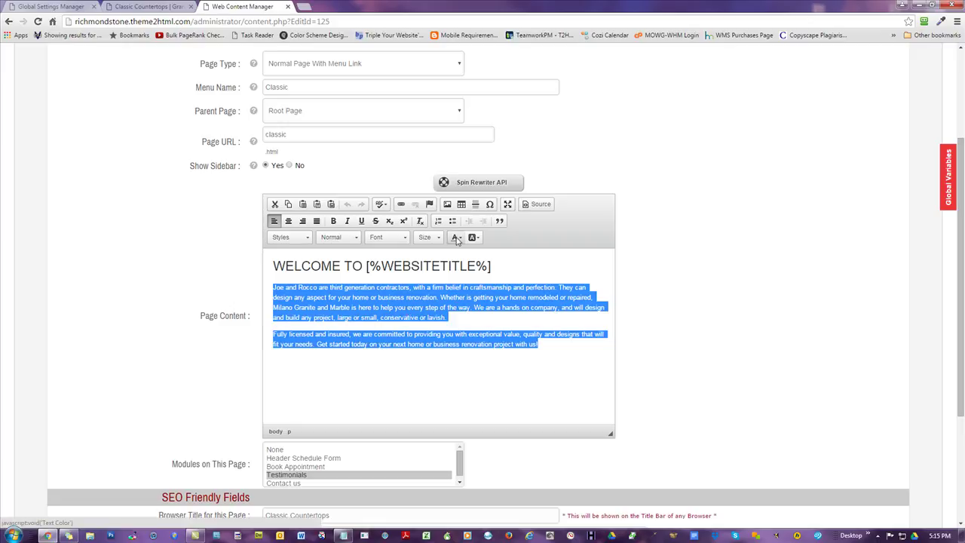
pyautogui.click(549, 349)
pyautogui.scroll(-1, 700, 317)
pyautogui.scroll(1, 701, 317)
pyautogui.click(42, 8)
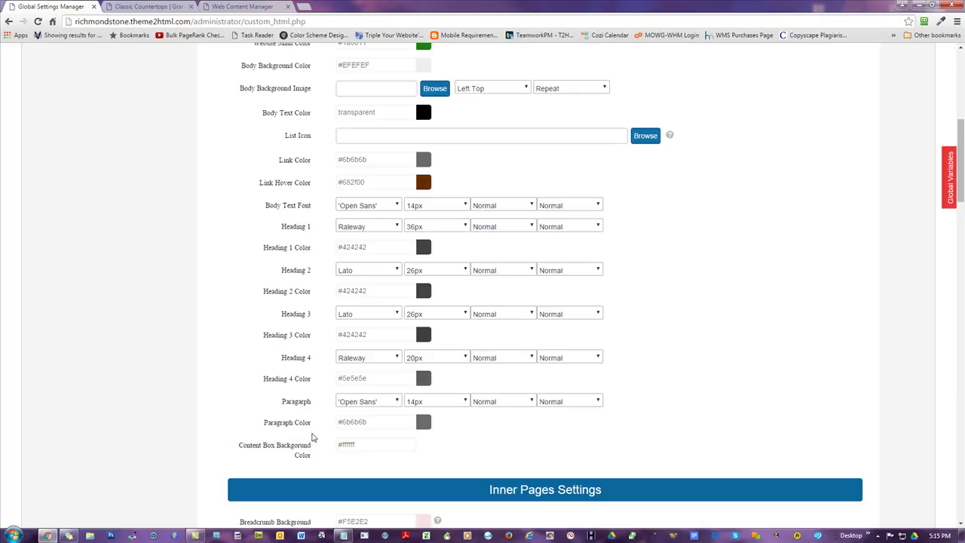
pyautogui.click(225, 7)
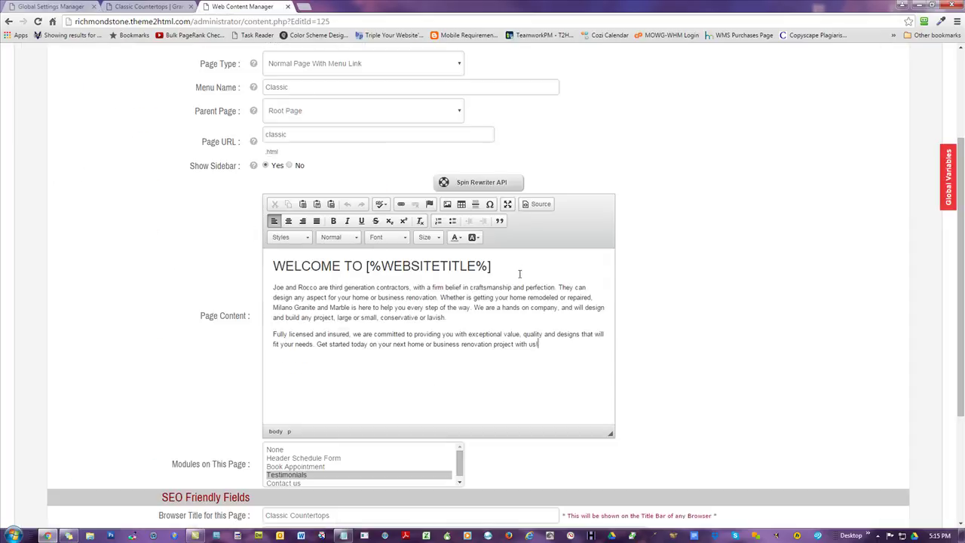
# Review the paragraph formats offered for the "WELCOME TO [%WEBSITETITLE%]" line without changing it
pyautogui.moveTo(519, 275); pyautogui.dragTo(248, 264)
pyautogui.click(334, 238)
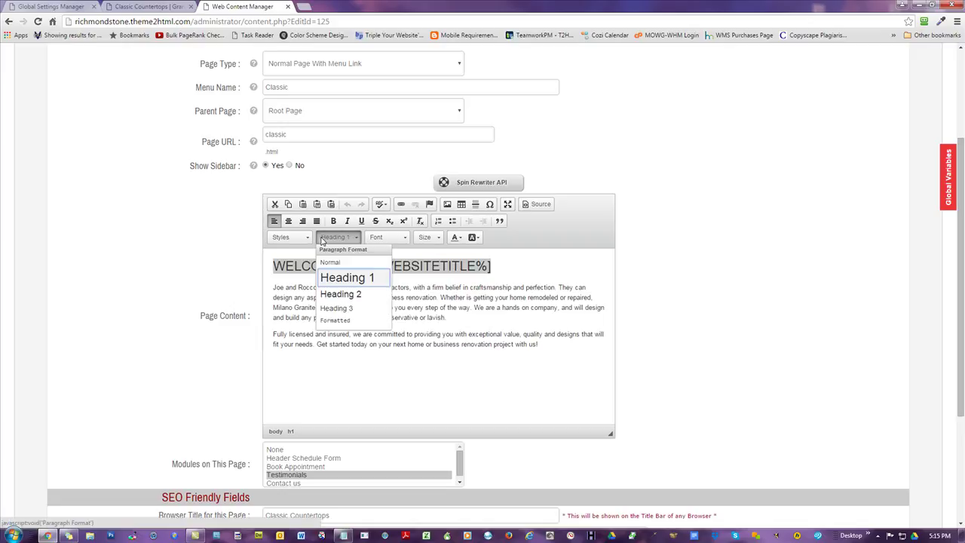
pyautogui.click(511, 259)
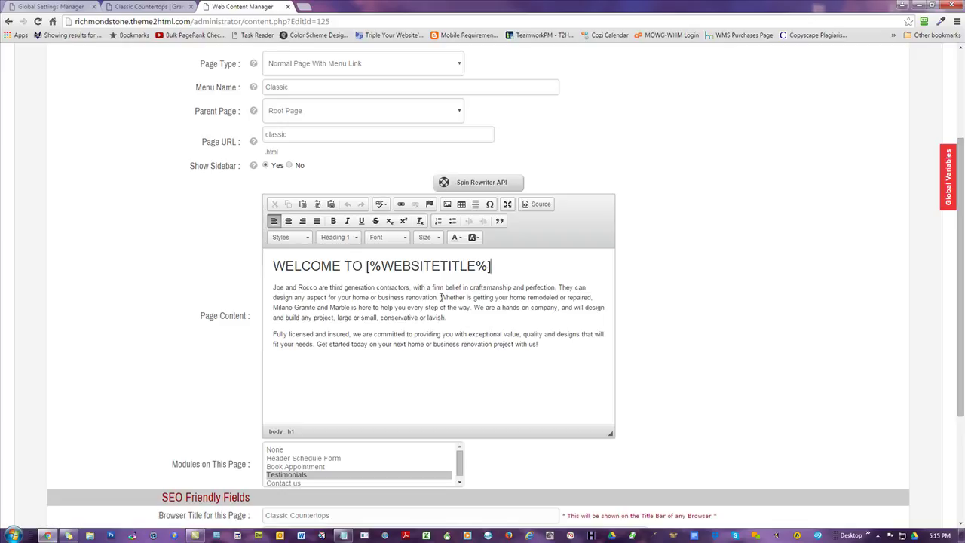
# Look over the heading and paragraphs on the live Classic page and return to the page editor
pyautogui.click(147, 6)
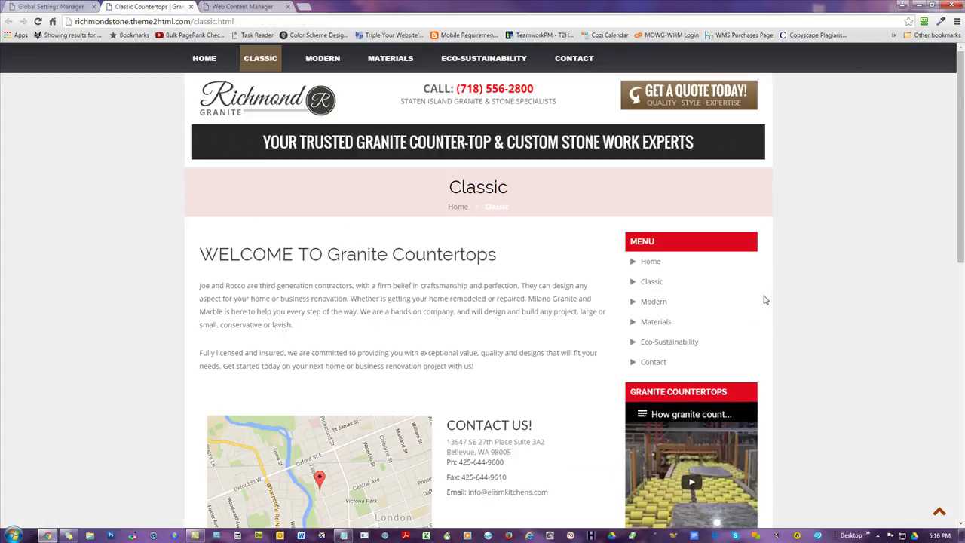
pyautogui.scroll(-1, 774, 300)
pyautogui.scroll(1, 774, 299)
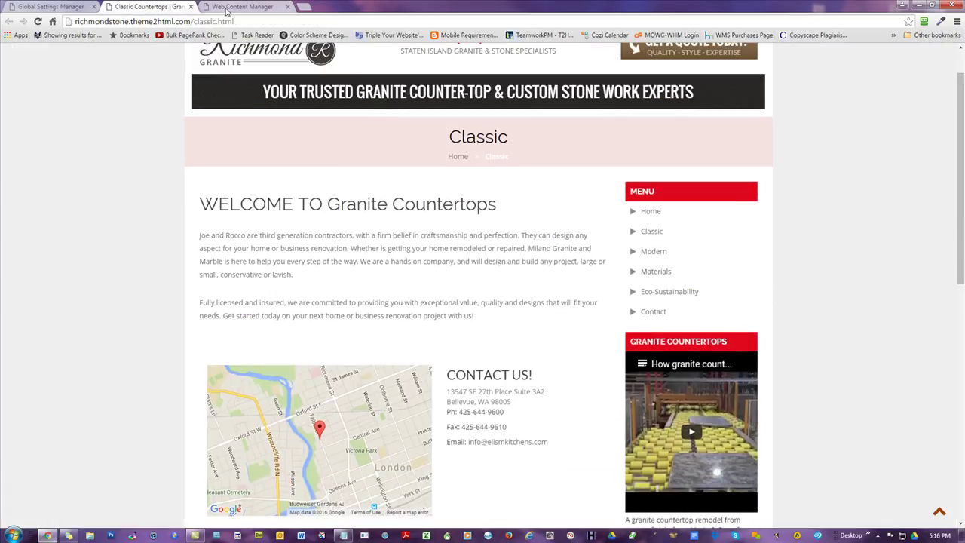
pyautogui.click(242, 6)
# Try formatting the first paragraph's opening words, up to "third generation contractors,", as Heading 2, and undo the change
pyautogui.moveTo(439, 297); pyautogui.dragTo(271, 287)
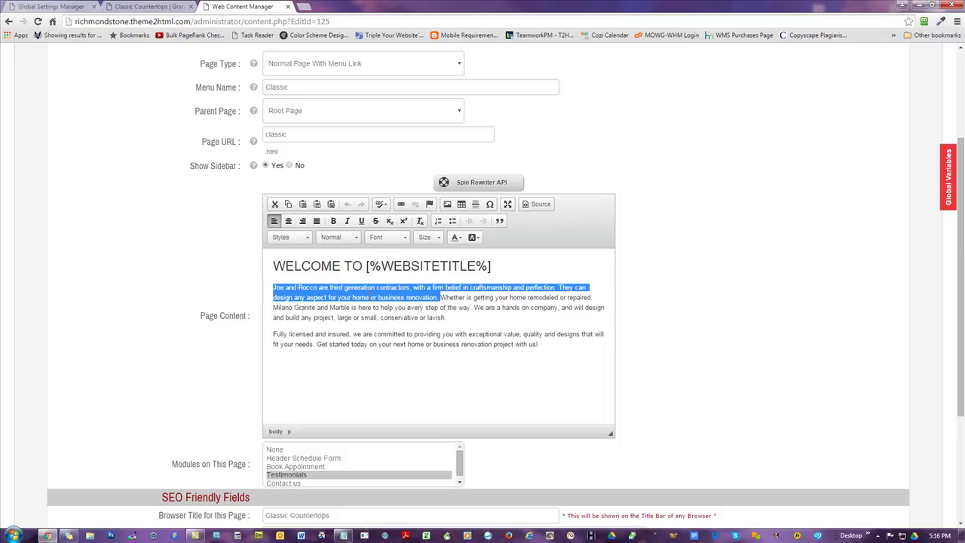
pyautogui.click(392, 307)
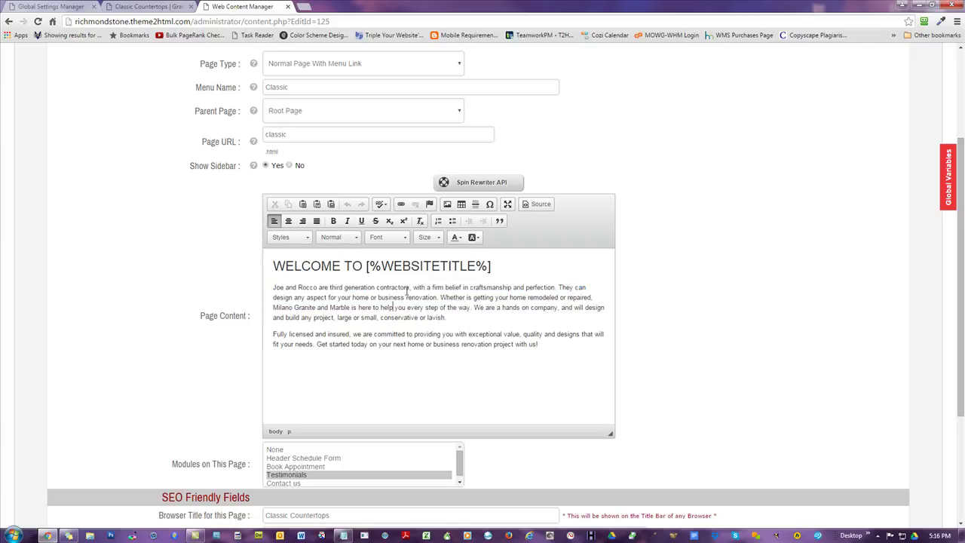
pyautogui.moveTo(410, 287); pyautogui.dragTo(273, 287)
pyautogui.click(347, 238)
pyautogui.click(360, 294)
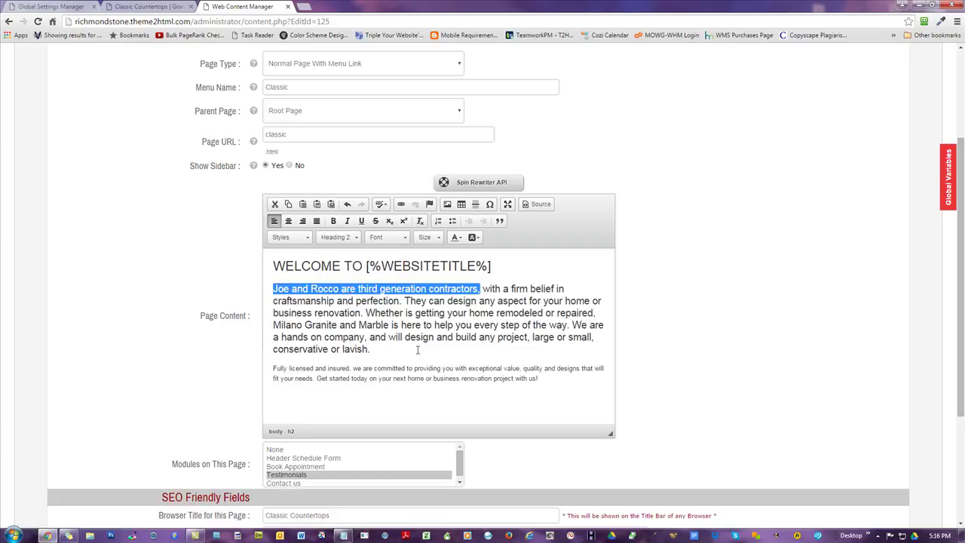
pyautogui.click(347, 203)
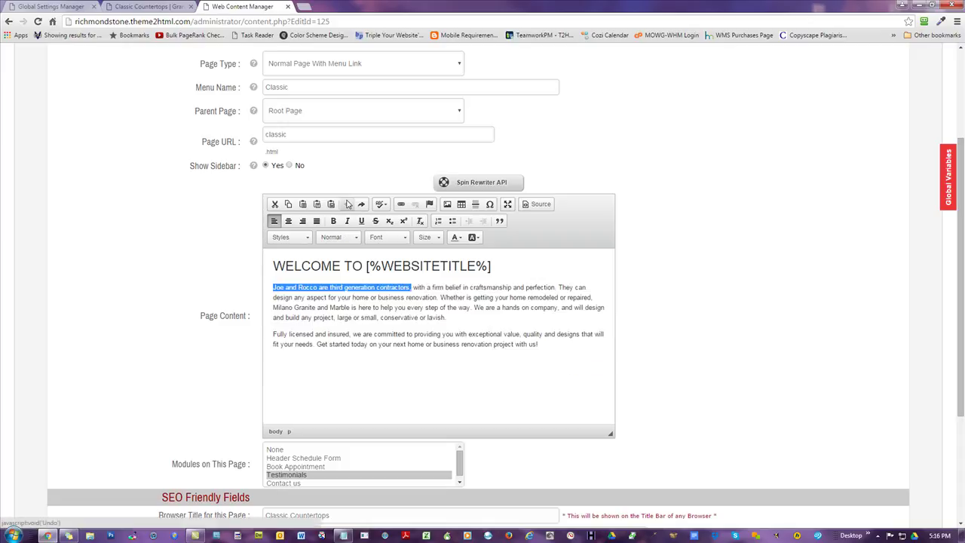
# Split the first paragraph after "third generation contractors," and format the opening line as Heading 2
pyautogui.click(411, 288)
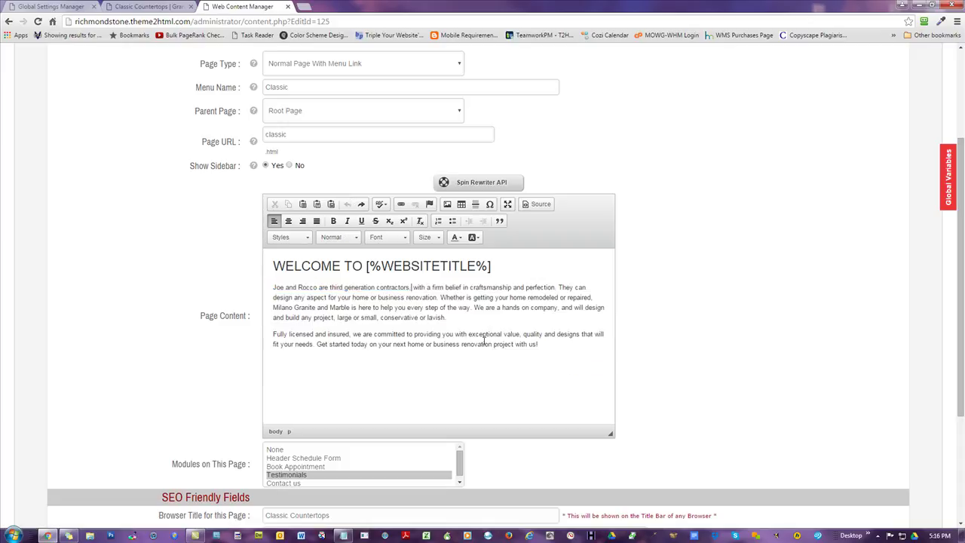
pyautogui.press('Return')
pyautogui.moveTo(418, 287); pyautogui.dragTo(262, 289)
pyautogui.click(339, 238)
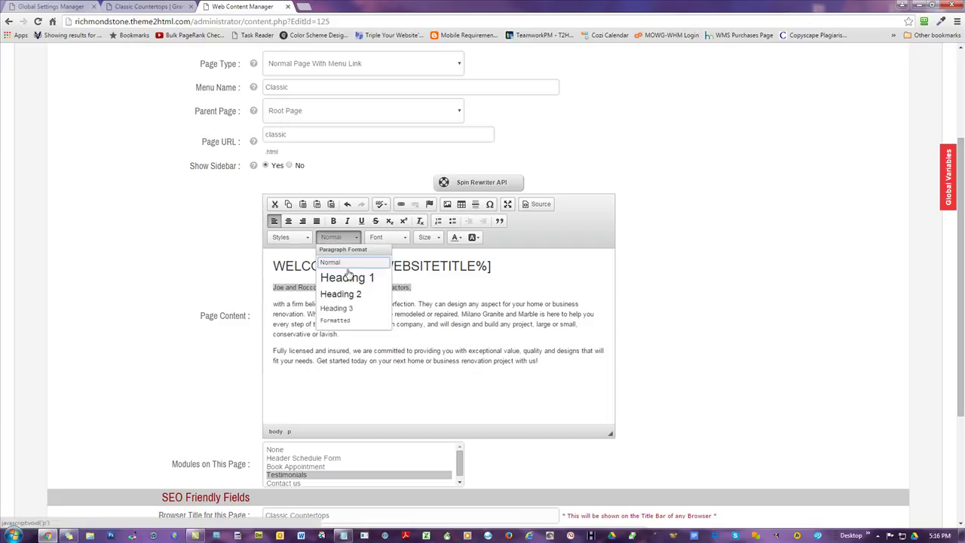
pyautogui.click(340, 294)
pyautogui.click(377, 306)
pyautogui.moveTo(360, 334); pyautogui.dragTo(273, 308)
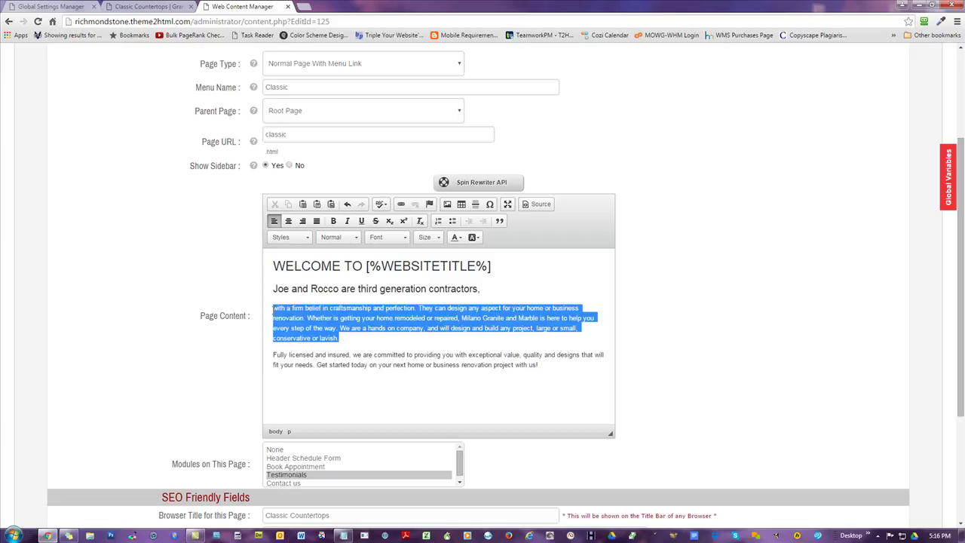
# Leave the editor without saving the split paragraph and reopen the Classic page for editing
pyautogui.hotkey('alt', 'Left')
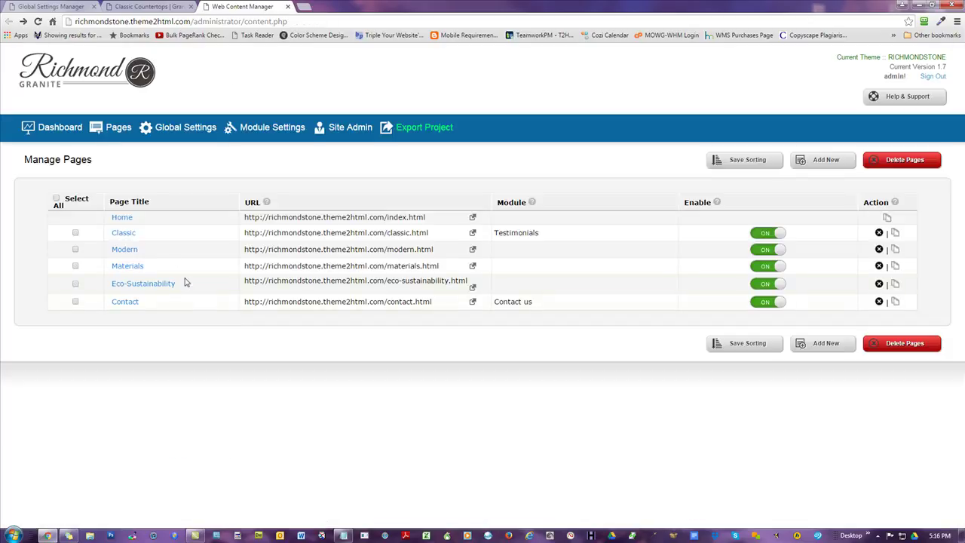
pyautogui.click(124, 233)
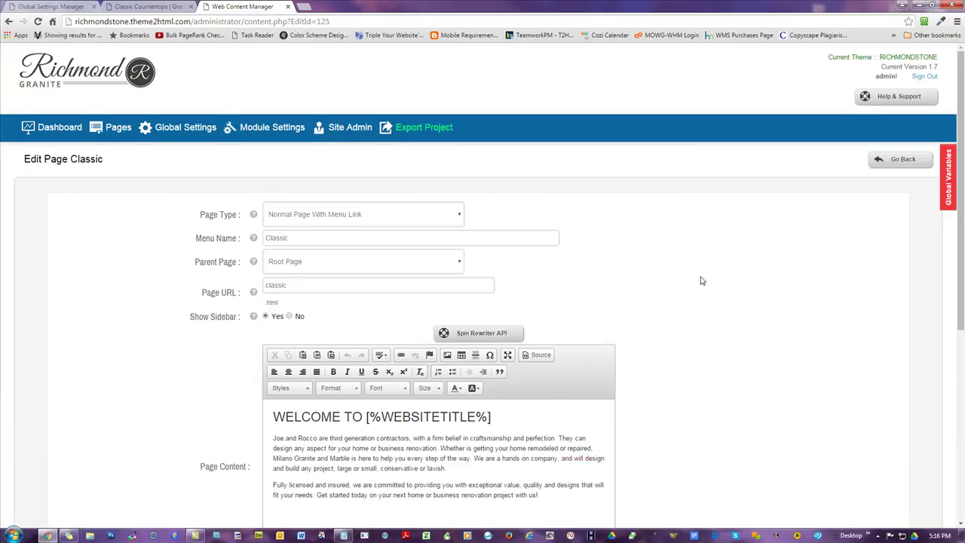
pyautogui.scroll(-3, 592, 280)
# Put the text following "third generation contractors," in its own paragraph and set the opening line to Heading 2
pyautogui.moveTo(411, 188); pyautogui.dragTo(273, 187)
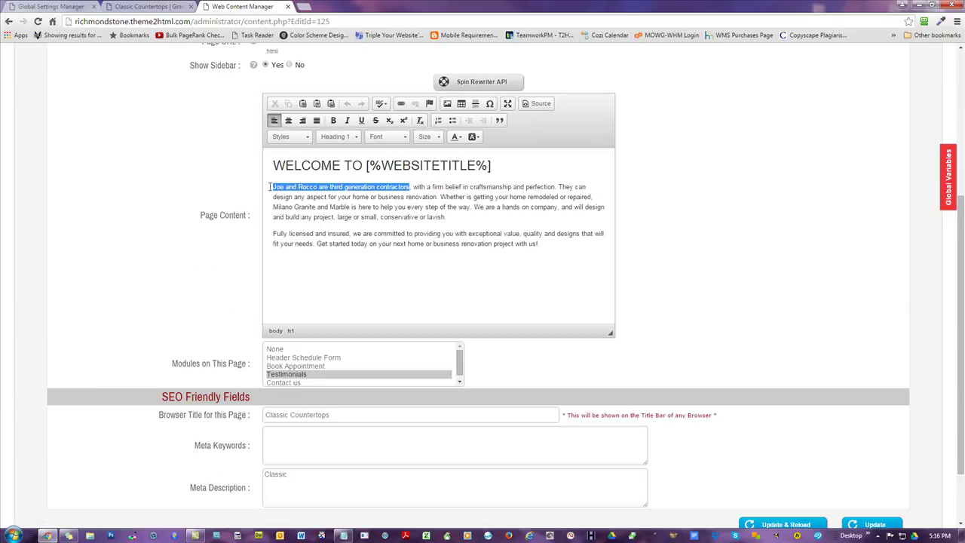
pyautogui.click(414, 187)
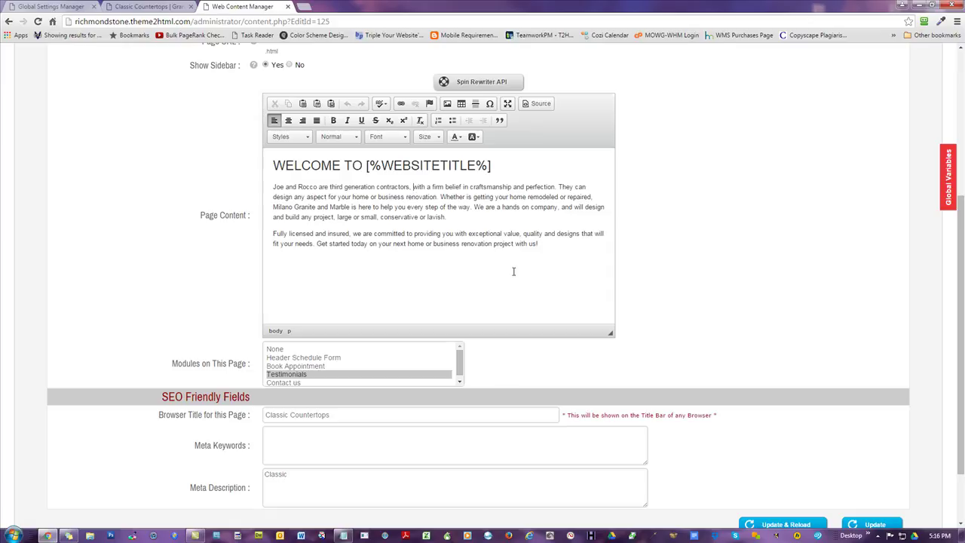
pyautogui.press('Return')
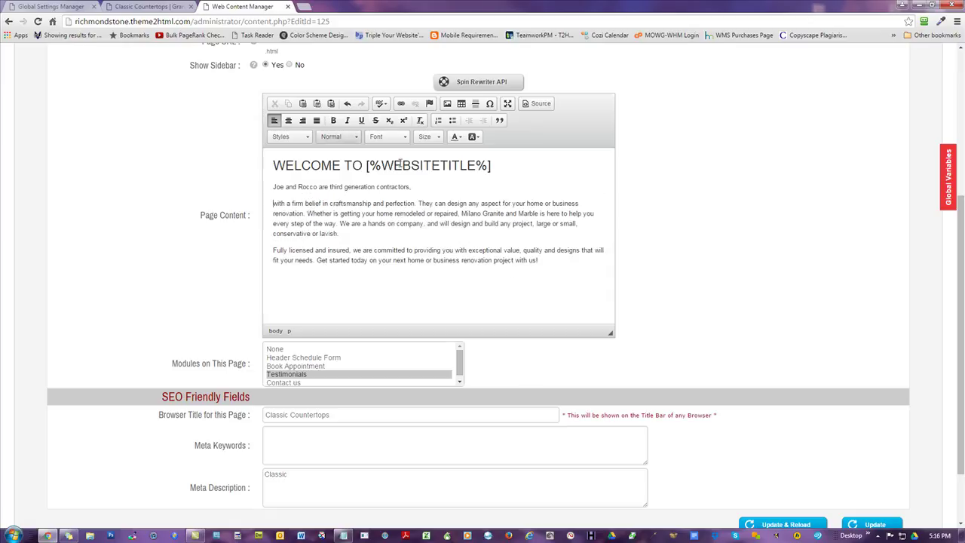
pyautogui.moveTo(431, 189); pyautogui.dragTo(273, 187)
pyautogui.click(337, 136)
pyautogui.click(331, 192)
pyautogui.click(506, 188)
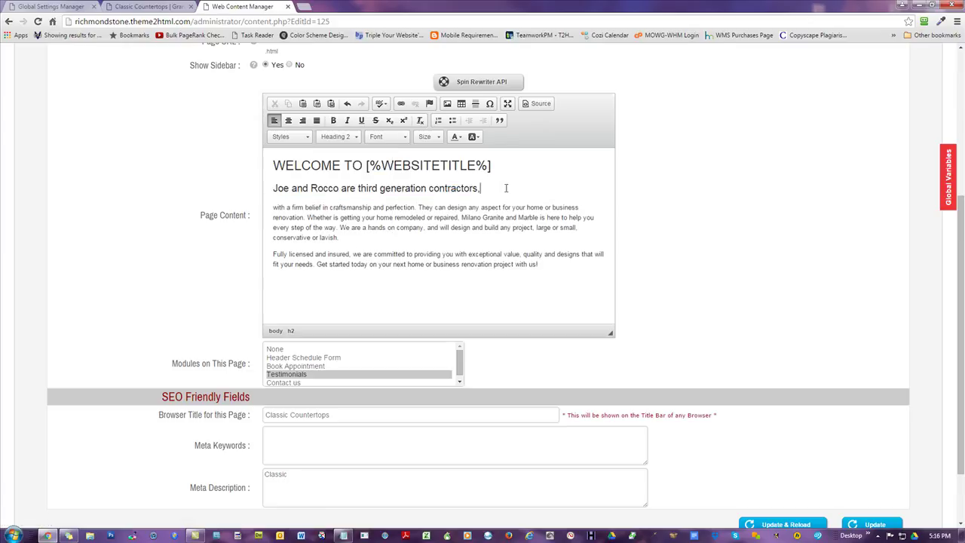
# Rejoin the opening line with the paragraph below it and format the combined paragraph as Normal
pyautogui.press('Delete')
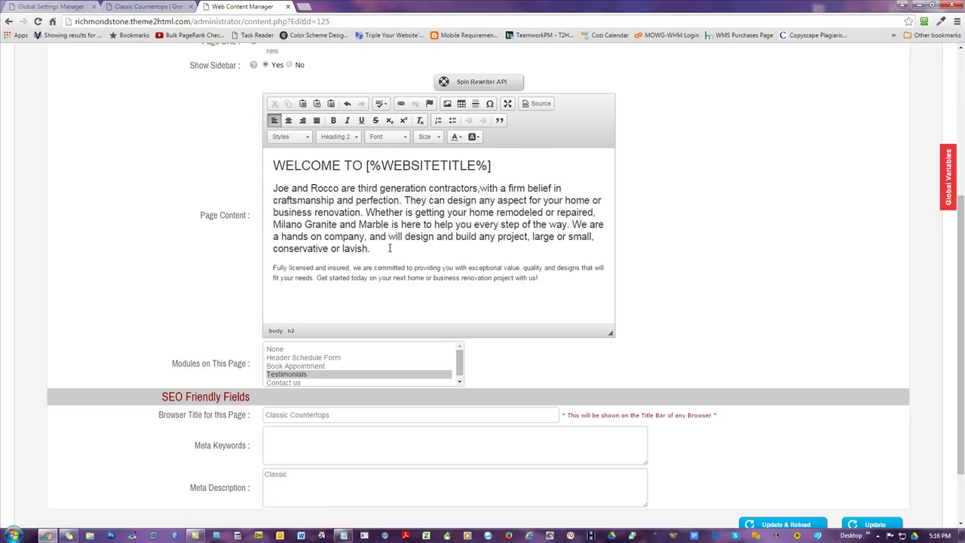
pyautogui.moveTo(389, 248); pyautogui.dragTo(268, 189)
pyautogui.click(337, 137)
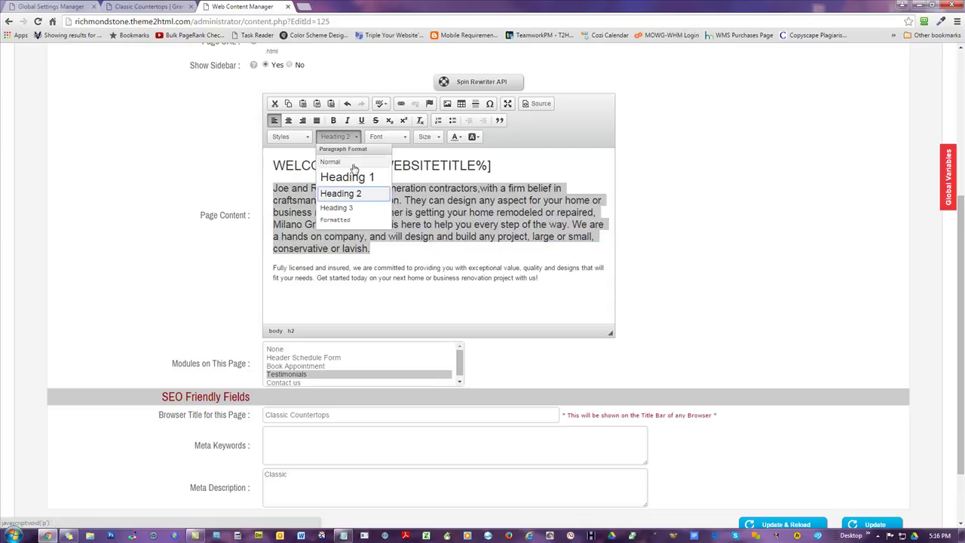
pyautogui.click(354, 163)
pyautogui.click(427, 284)
# Set the font size of the first paragraph's opening words, up to "third generation contractors", to 18
pyautogui.moveTo(317, 186); pyautogui.dragTo(273, 187)
pyautogui.moveTo(408, 186); pyautogui.dragTo(264, 180)
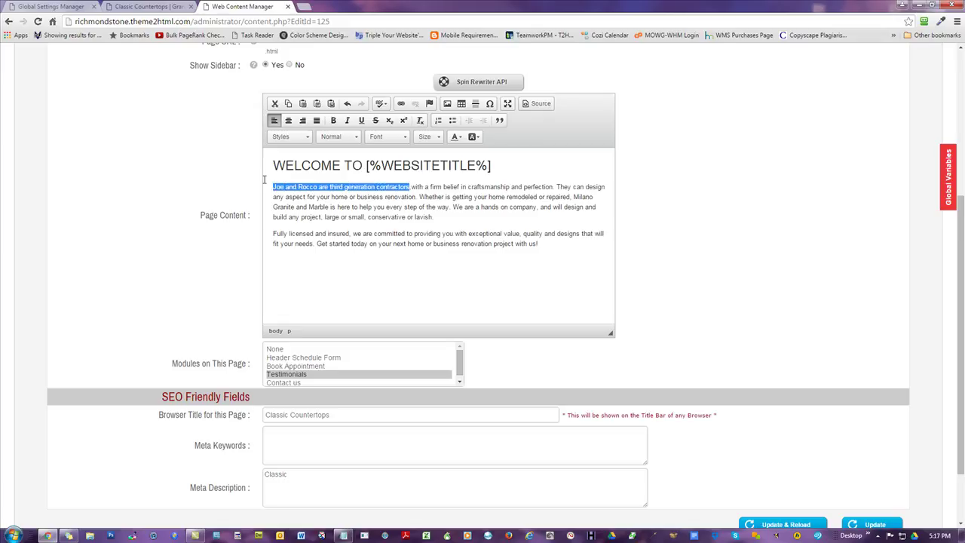
pyautogui.click(427, 137)
pyautogui.click(426, 196)
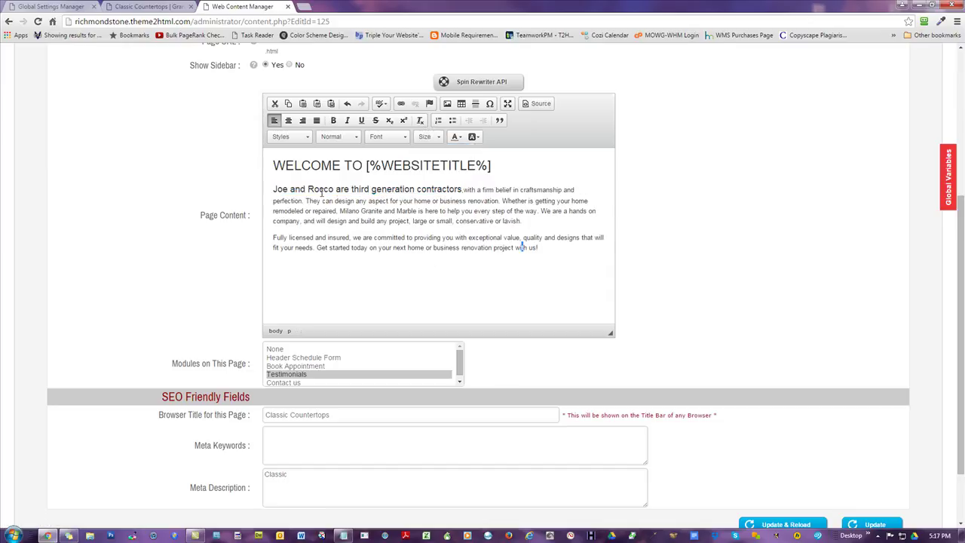
# Give the two names at the start of the first paragraph a yellow background color
pyautogui.moveTo(333, 188); pyautogui.dragTo(267, 190)
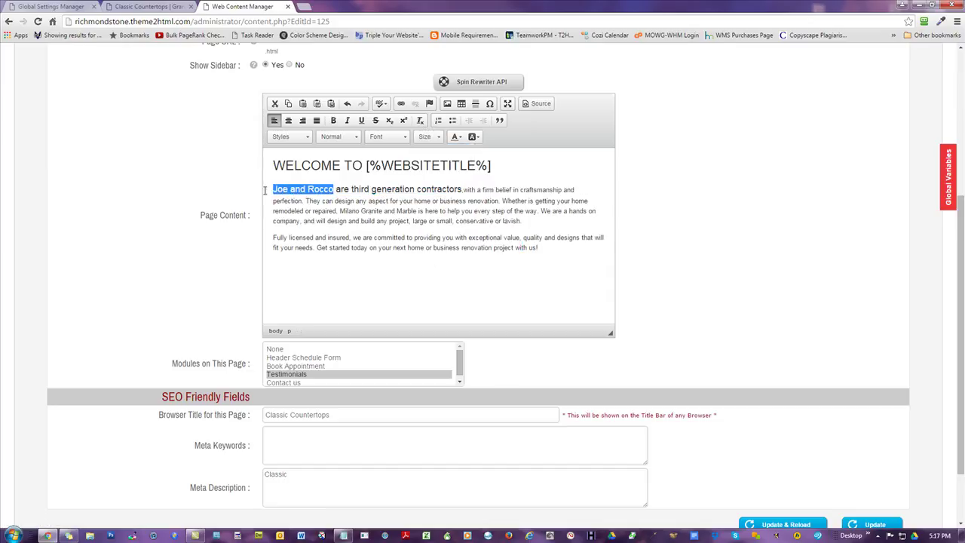
pyautogui.click(472, 137)
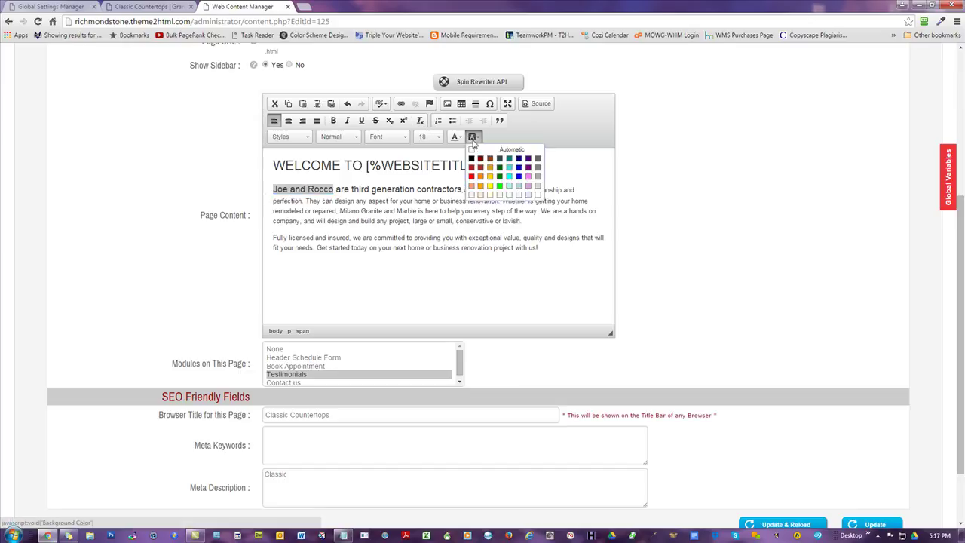
pyautogui.click(490, 185)
# Save the Classic page and reload its live version to check the enlarged and highlighted text
pyautogui.scroll(-1, 766, 224)
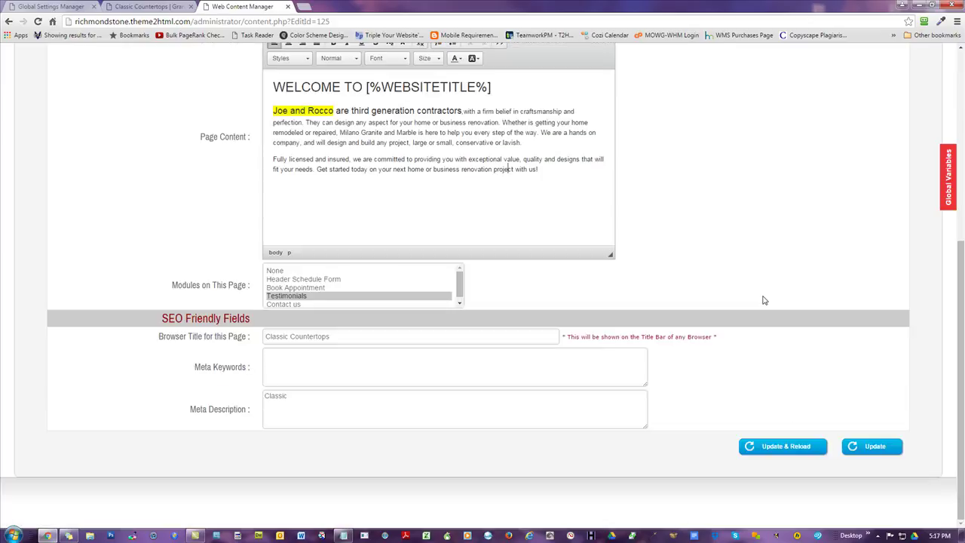
pyautogui.click(870, 447)
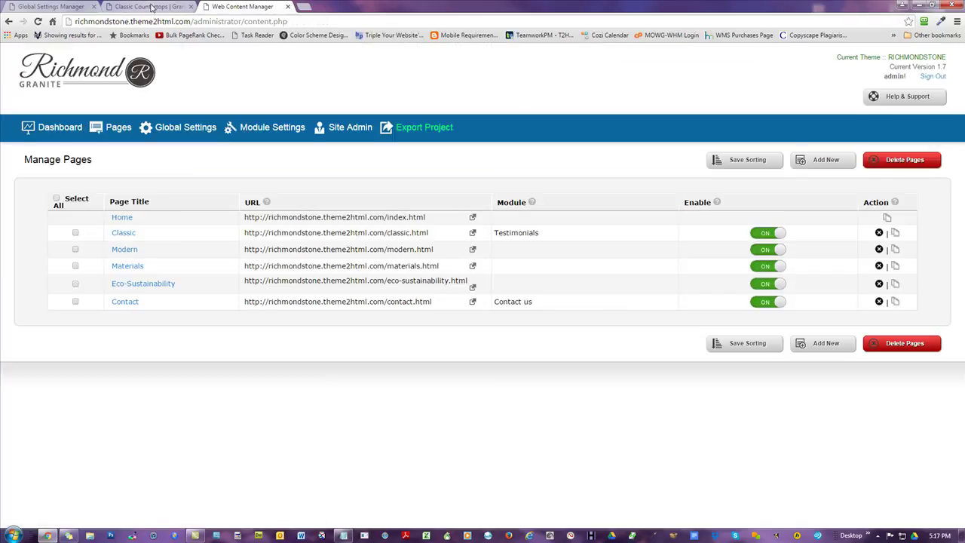
pyautogui.click(147, 6)
pyautogui.click(38, 21)
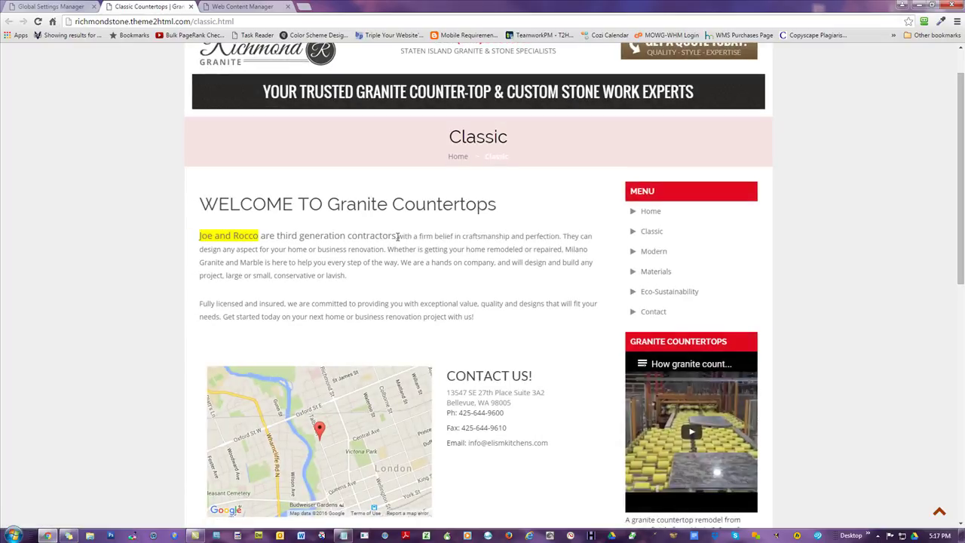
# Examine the breadcrumb and heading colors in the Inner Pages Settings against the live Classic page
pyautogui.click(59, 7)
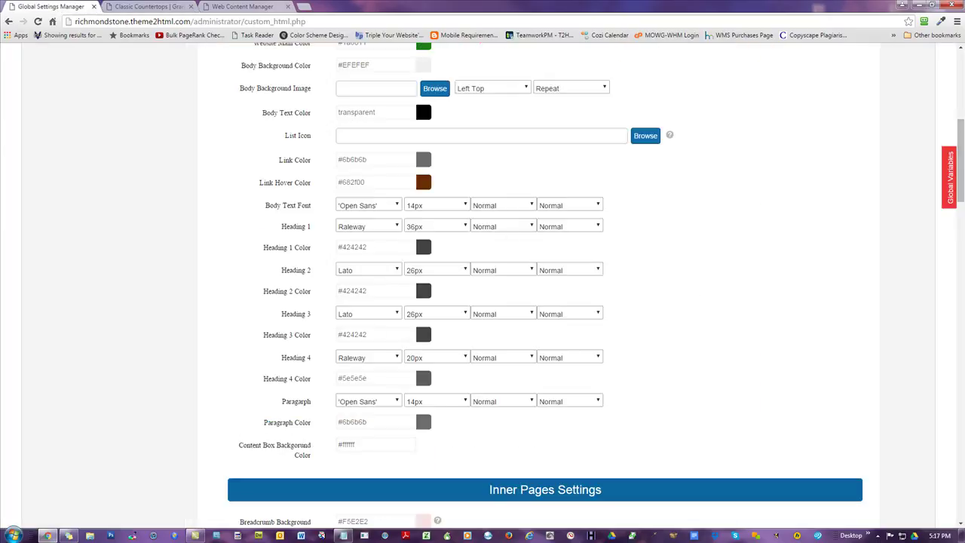
pyautogui.moveTo(962, 141); pyautogui.dragTo(960, 205)
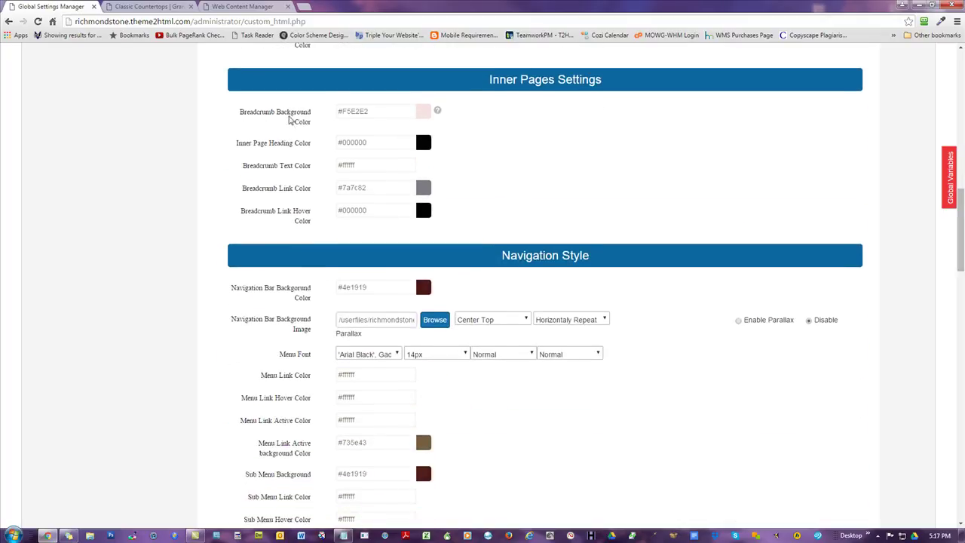
pyautogui.click(161, 6)
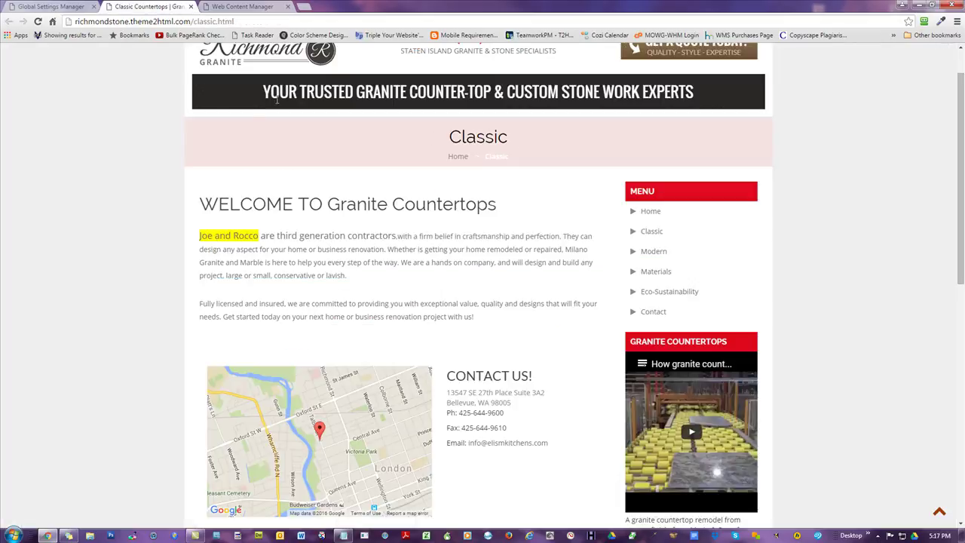
pyautogui.click(53, 6)
pyautogui.click(381, 115)
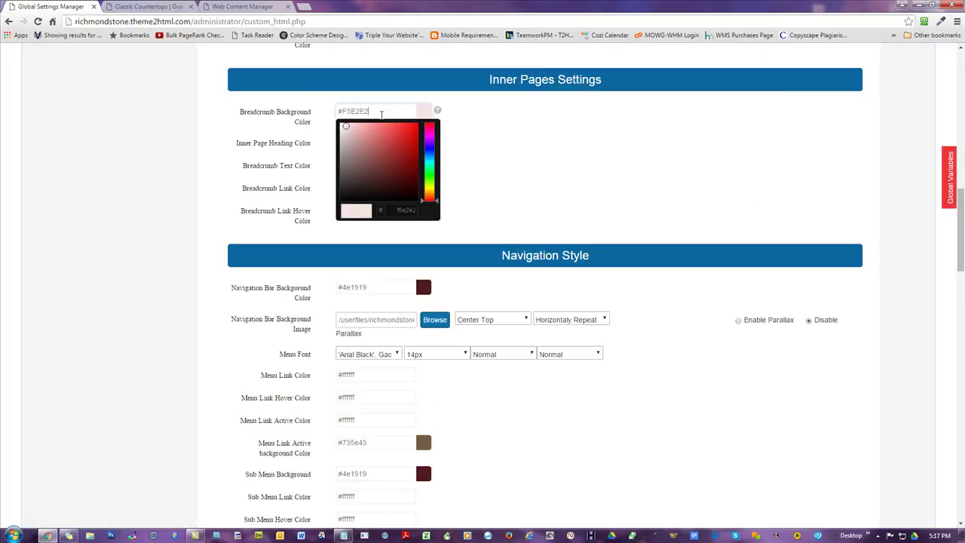
pyautogui.click(212, 137)
pyautogui.scroll(-1, 382, 160)
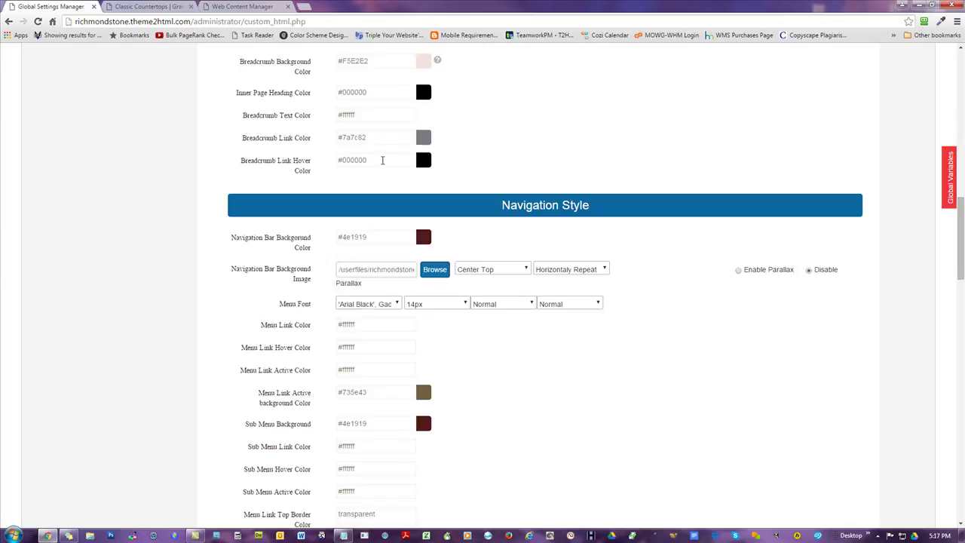
# Review the background image and parallax options in the Navigation Style and Header Settings sections
pyautogui.scroll(-3, 695, 193)
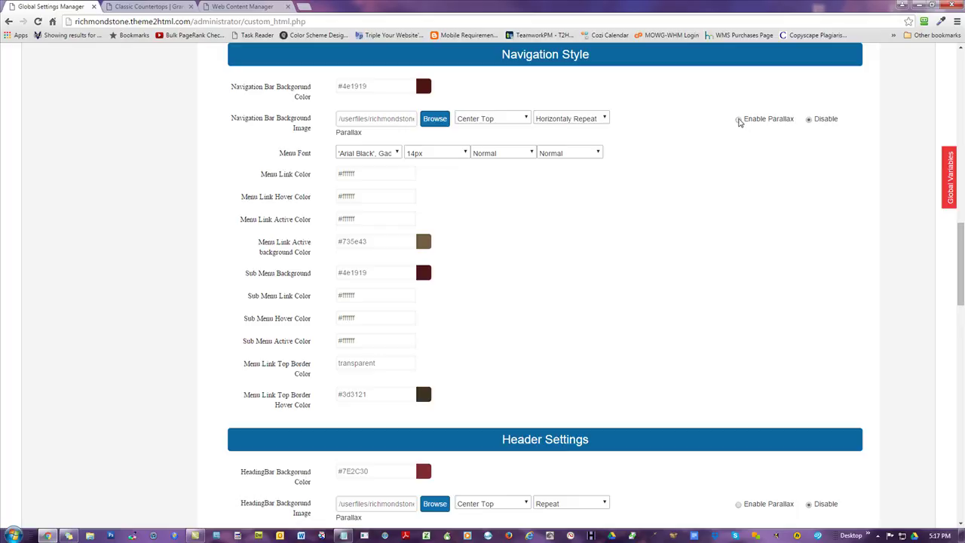
pyautogui.tripleClick(362, 121)
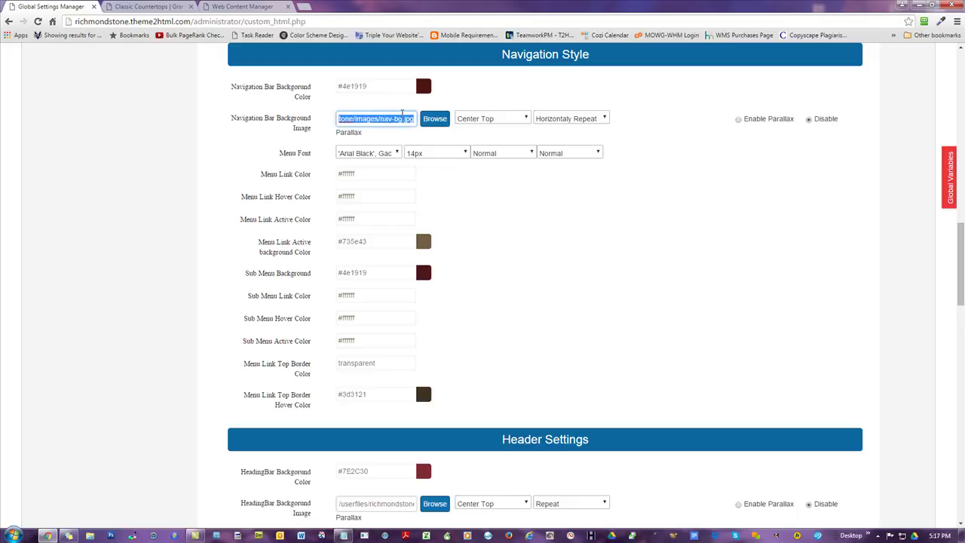
pyautogui.click(175, 147)
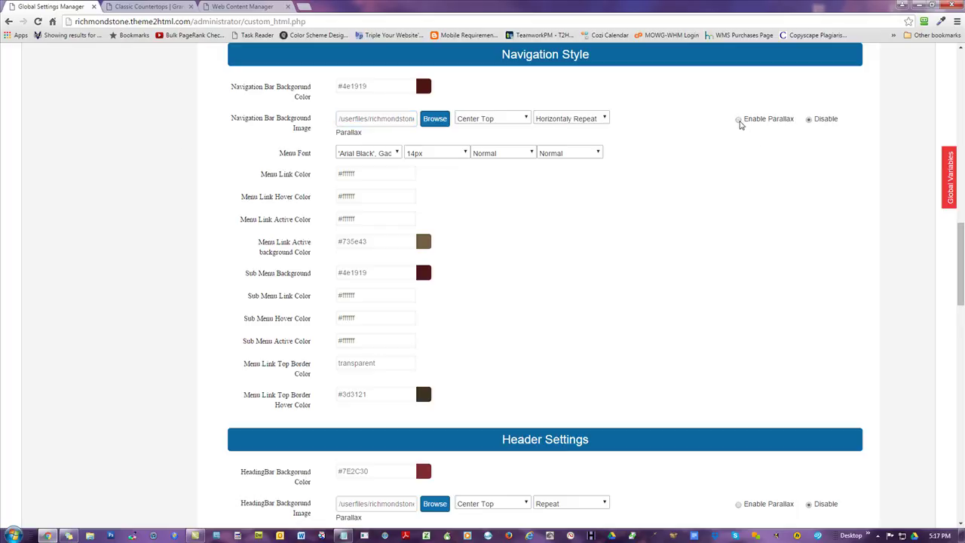
pyautogui.scroll(-2, 735, 241)
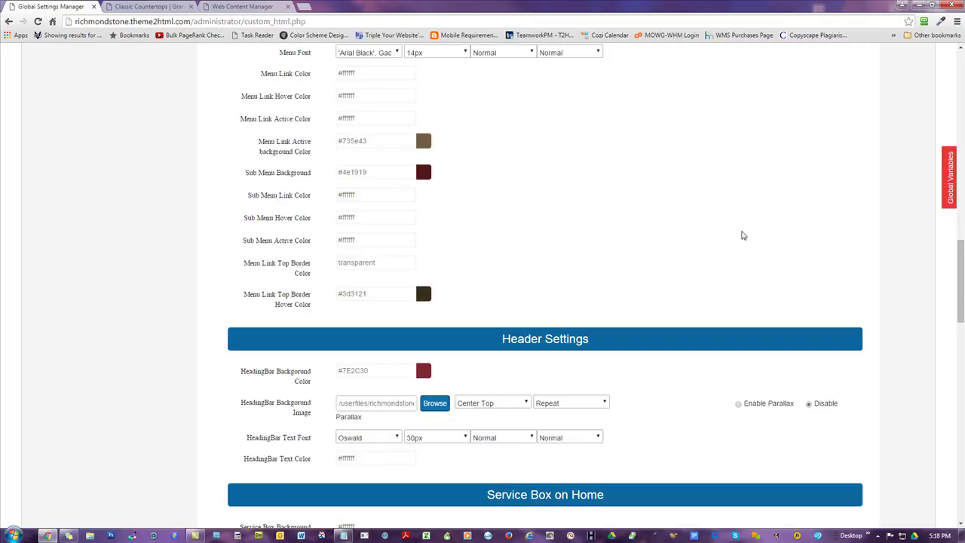
pyautogui.scroll(-2, 665, 147)
pyautogui.scroll(-3, 665, 148)
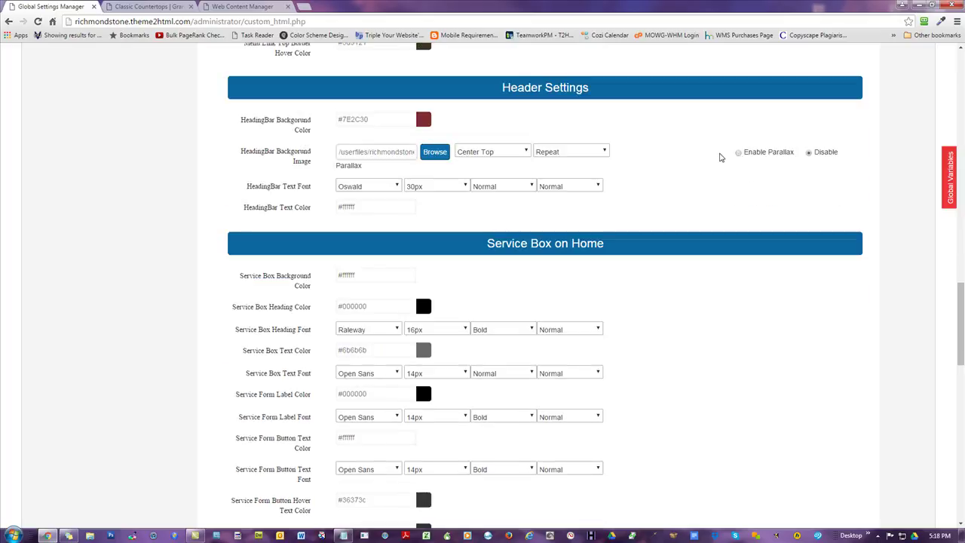
pyautogui.moveTo(308, 176); pyautogui.dragTo(187, 156)
pyautogui.click(211, 155)
# Look over the Service Box on Home settings and compare the sidebar's Heading Background Color with the live Classic page
pyautogui.scroll(-3, 658, 140)
pyautogui.scroll(1, 653, 140)
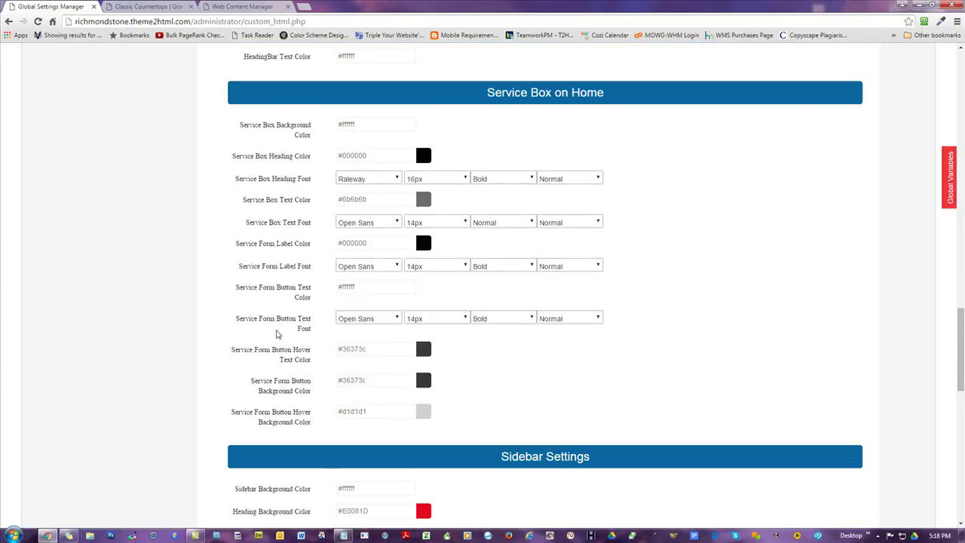
pyautogui.scroll(-3, 309, 329)
pyautogui.scroll(-1, 596, 192)
pyautogui.moveTo(313, 164); pyautogui.dragTo(238, 163)
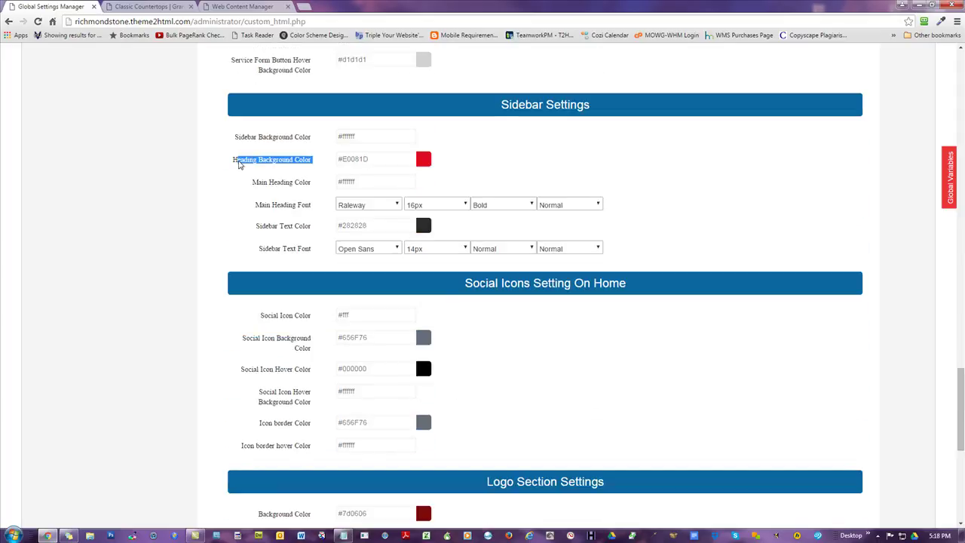
pyautogui.click(160, 8)
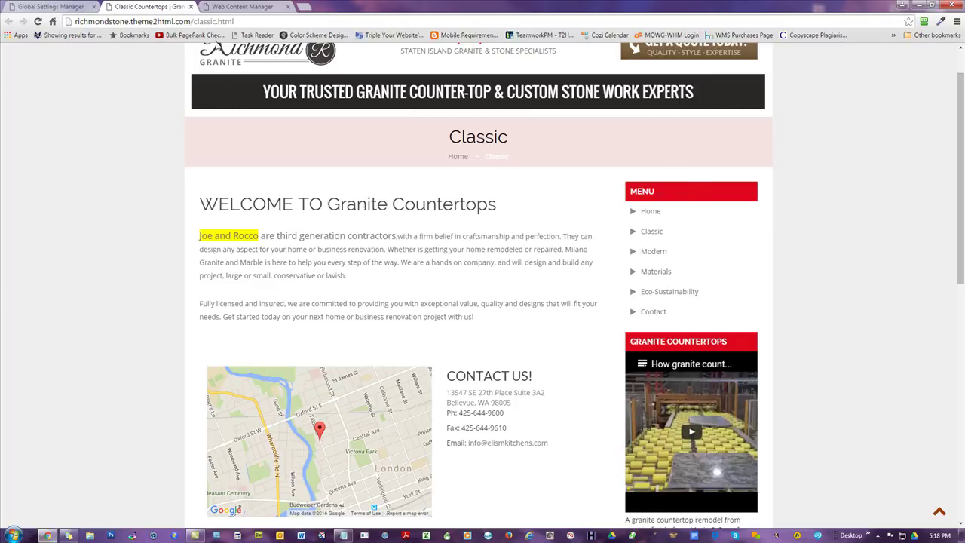
pyautogui.click(49, 7)
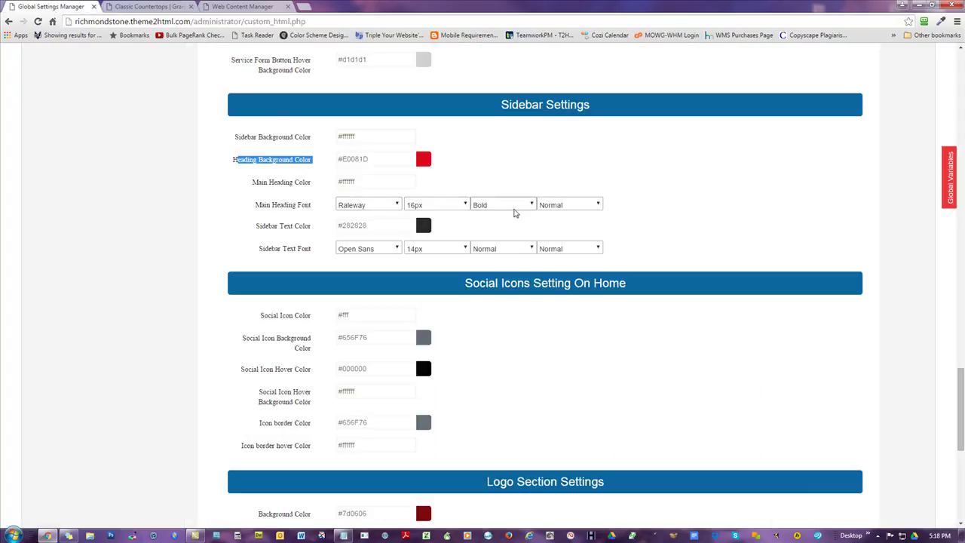
# Look through the social icon, logo, map and footer style settings and the Backup & Export options
pyautogui.scroll(-2, 727, 215)
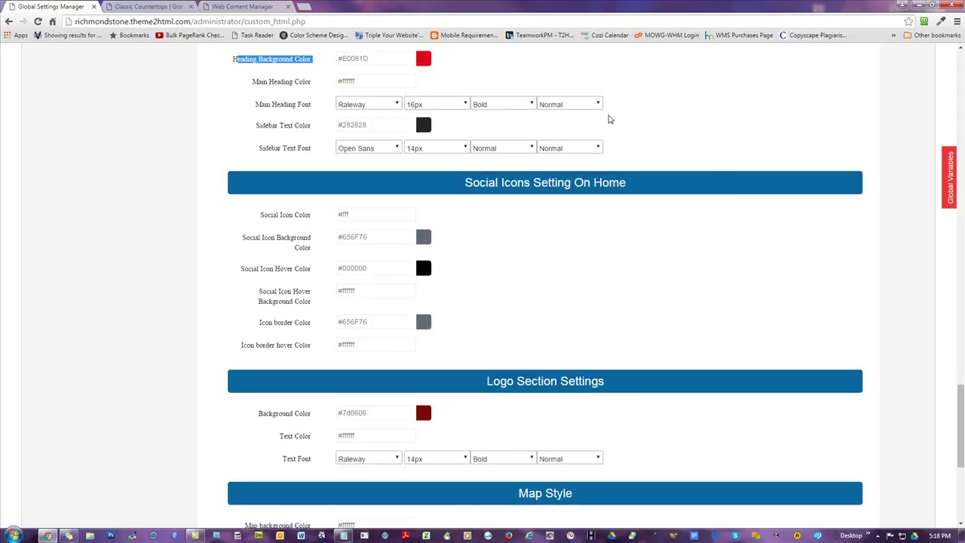
pyautogui.scroll(-5, 782, 239)
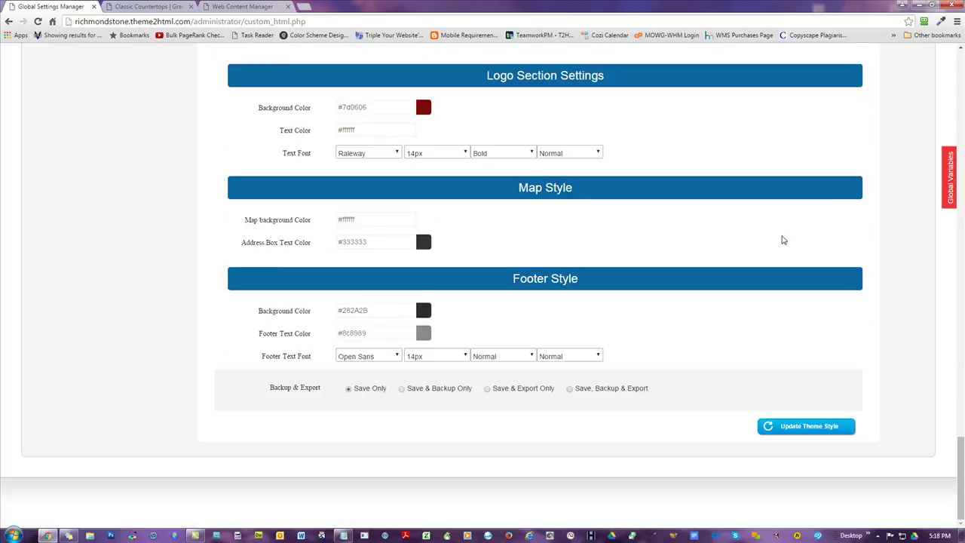
pyautogui.scroll(7, 717, 243)
pyautogui.scroll(20, 718, 245)
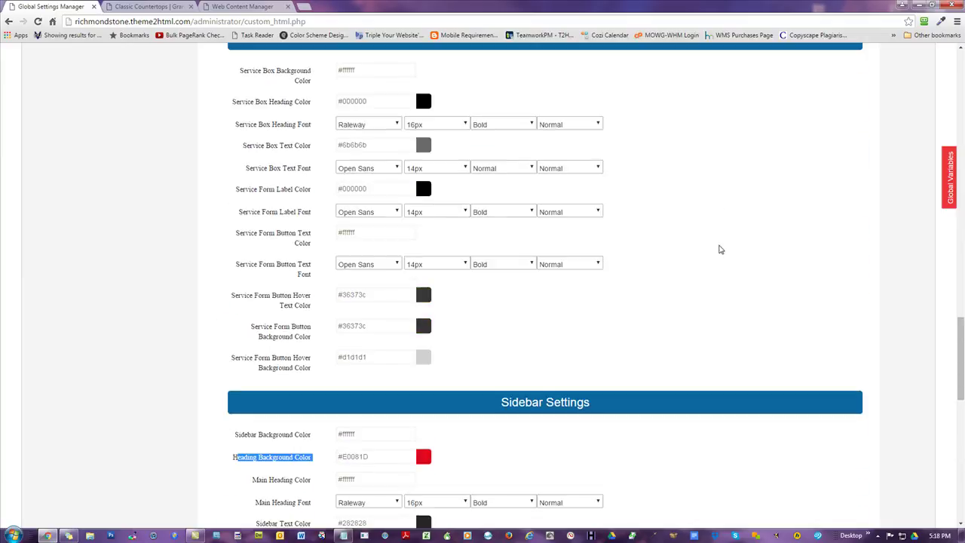
# Return to the dashboard and reopen Global Settings at its General Settings
pyautogui.scroll(10, 720, 250)
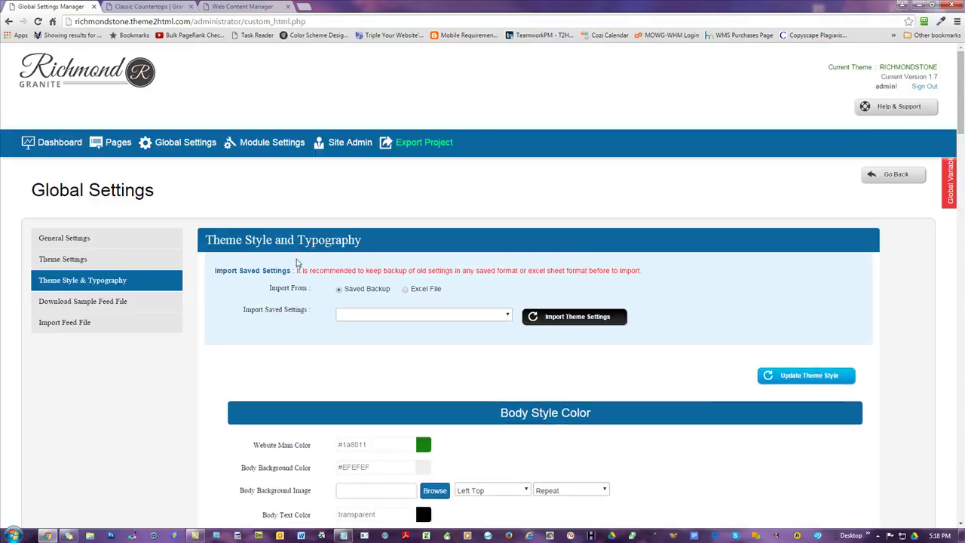
pyautogui.click(45, 143)
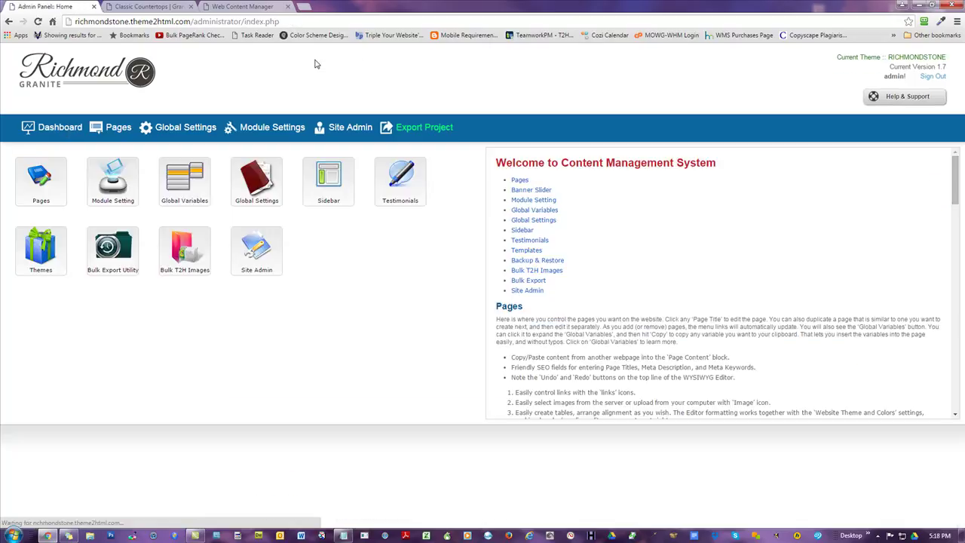
pyautogui.click(193, 129)
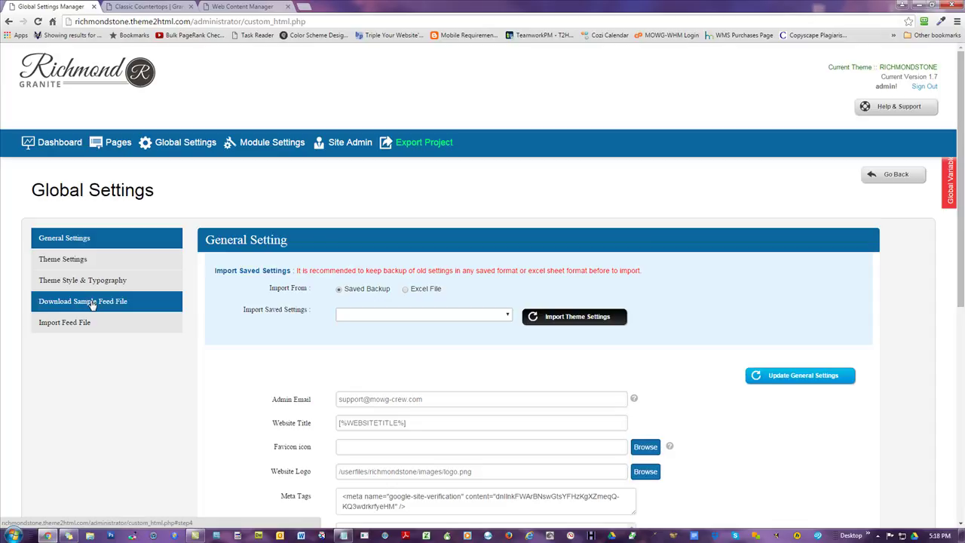
# Download the sample feed file with all sheets in Excel format and open it in Excel for editing
pyautogui.click(92, 304)
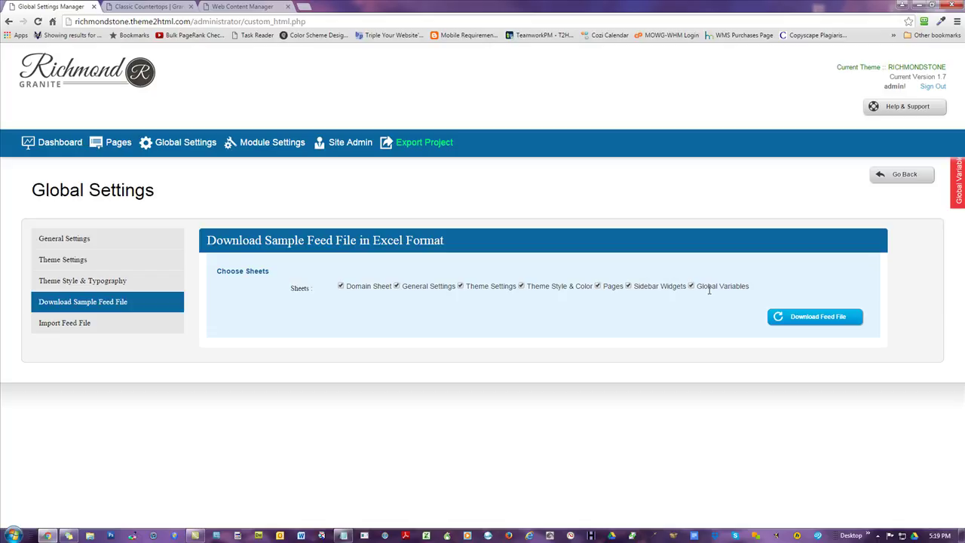
pyautogui.click(820, 323)
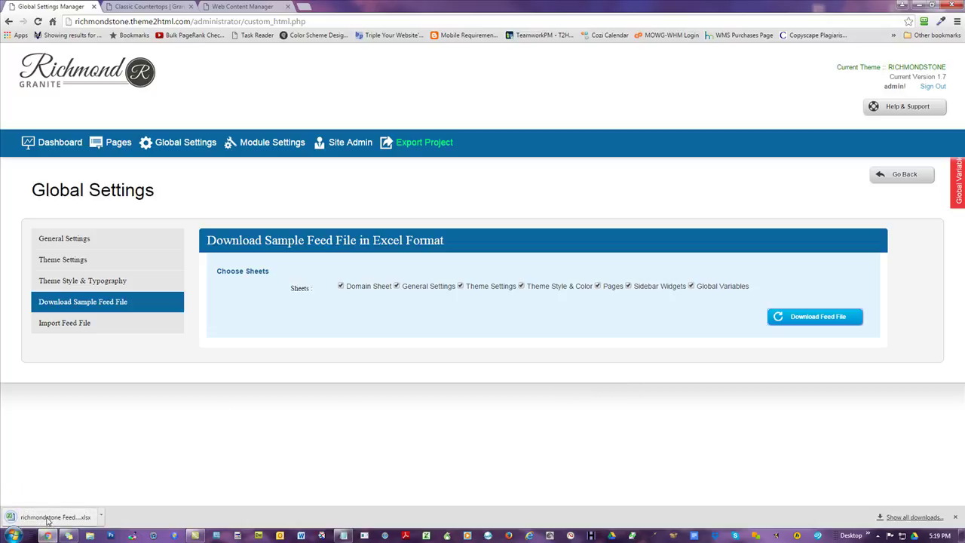
pyautogui.click(53, 517)
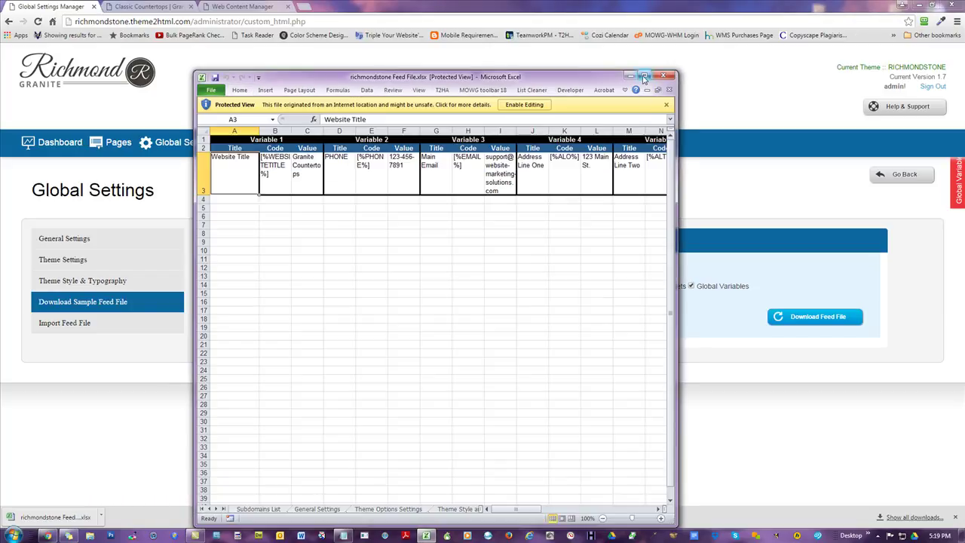
pyautogui.click(645, 77)
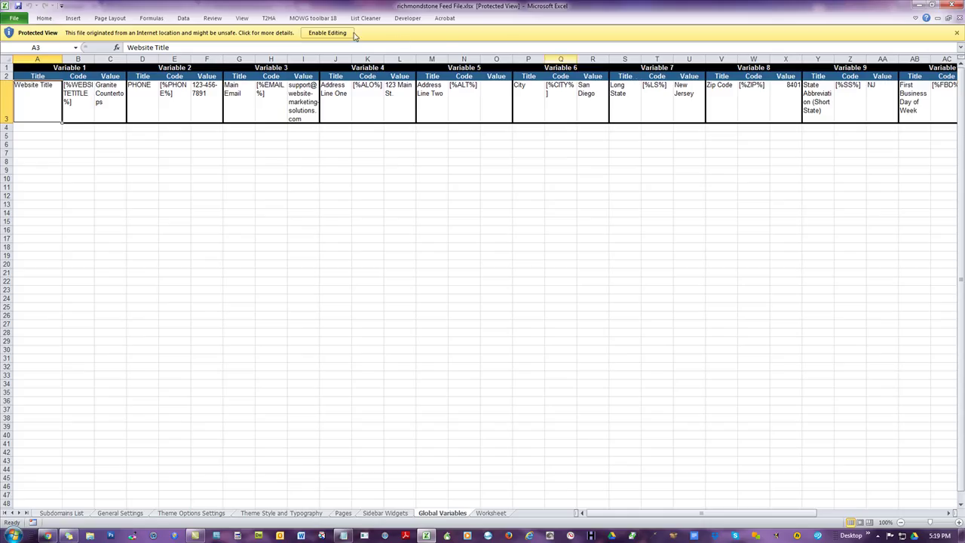
pyautogui.click(327, 34)
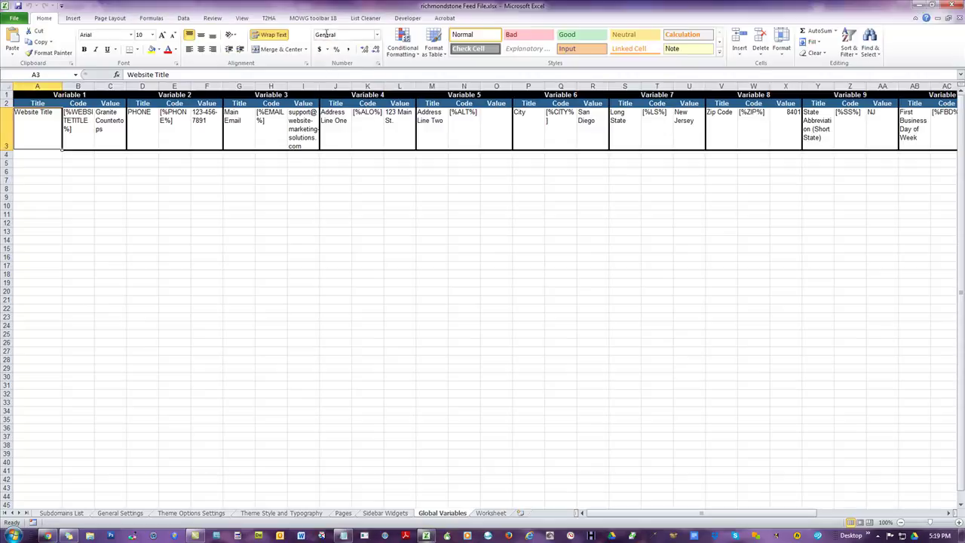
# Auto-fit all column widths on the Subdomains List sheet so its headings can be read
pyautogui.click(61, 513)
pyautogui.click(300, 275)
pyautogui.click(42, 111)
pyautogui.click(6, 85)
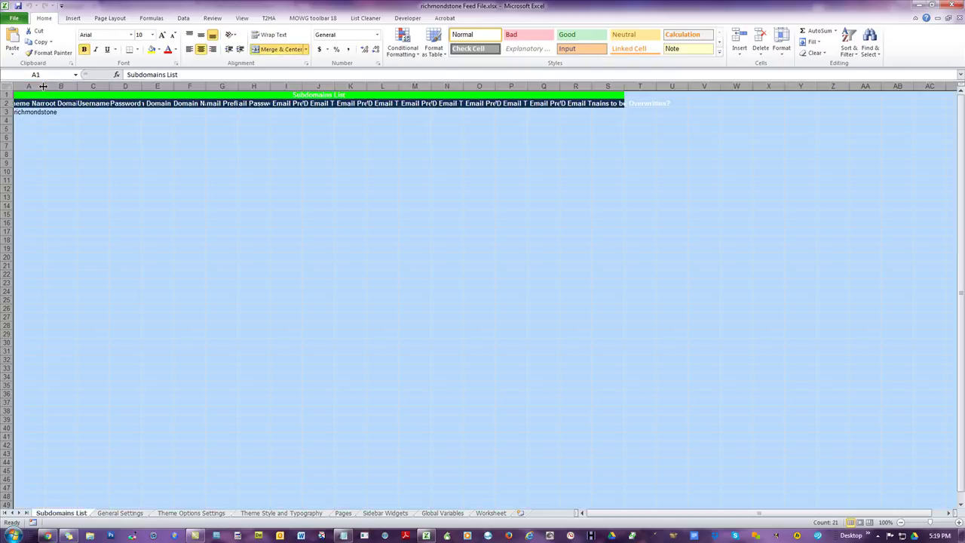
pyautogui.doubleClick(45, 85)
pyautogui.click(184, 171)
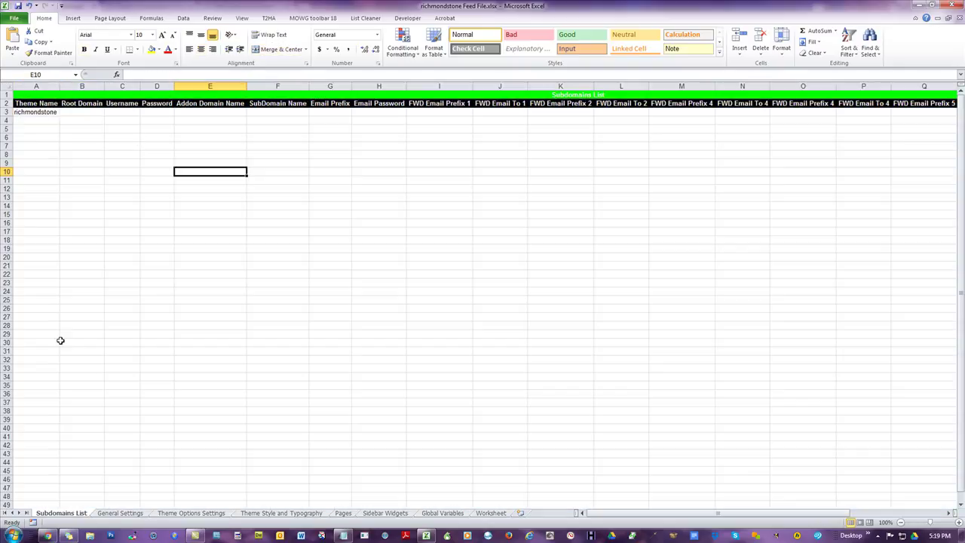
# Look through the General Settings, Theme Options Settings, Theme Style and Typography, Pages and Sidebar Widgets sheets
pyautogui.click(121, 513)
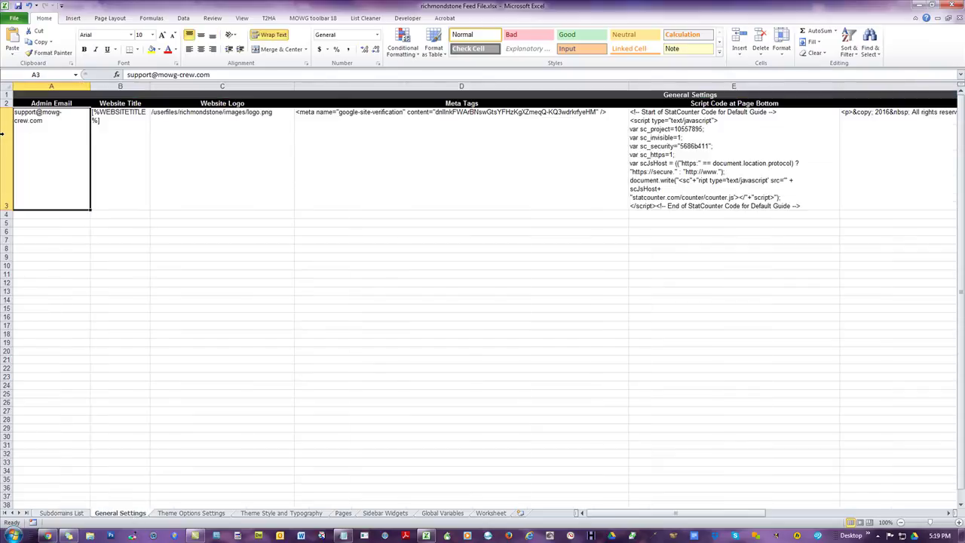
pyautogui.hotkey('ctrl', 'shift', 'Right')
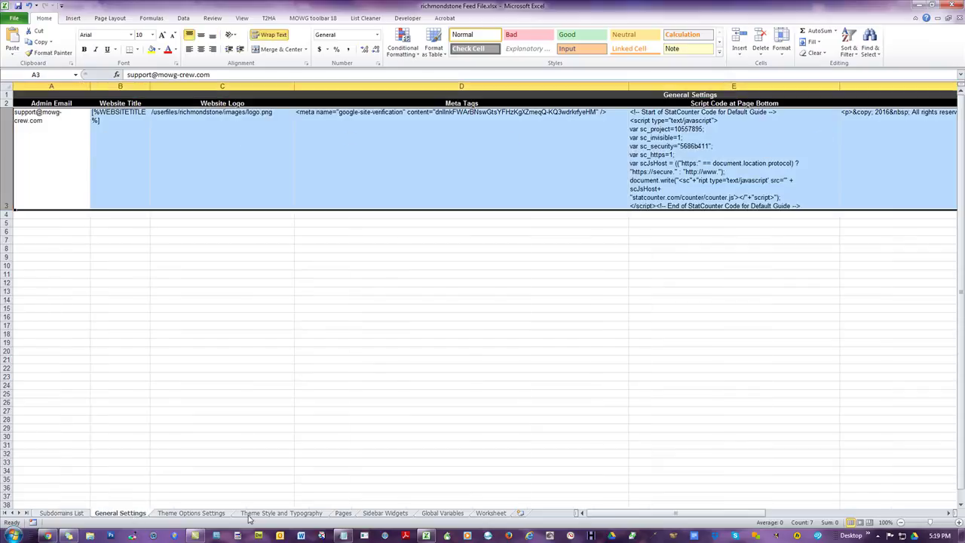
pyautogui.click(184, 514)
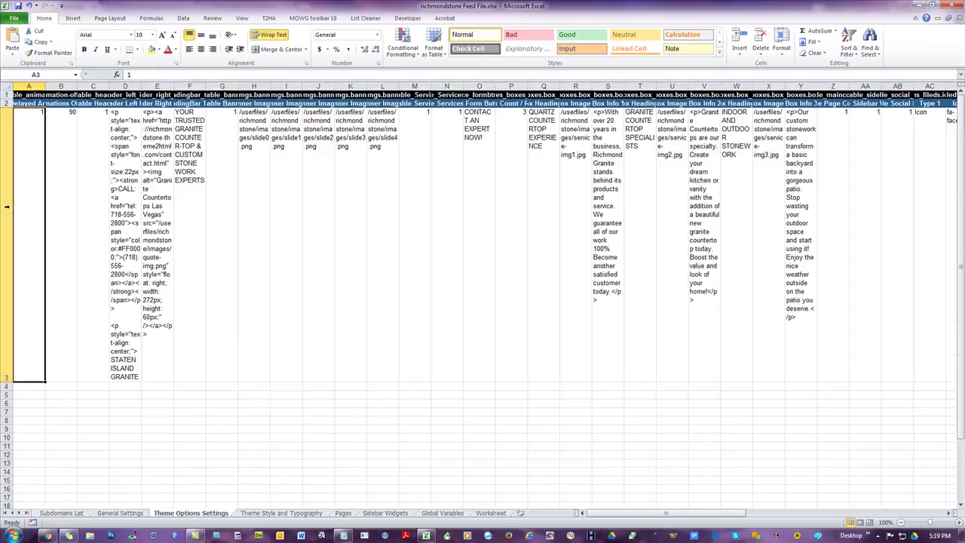
pyautogui.hotkey('ctrl', 'shift', 'Right')
pyautogui.moveTo(622, 511)
pyautogui.mouseDown()
pyautogui.moveTo(835, 522)
pyautogui.moveTo(631, 525)
pyautogui.mouseUp()
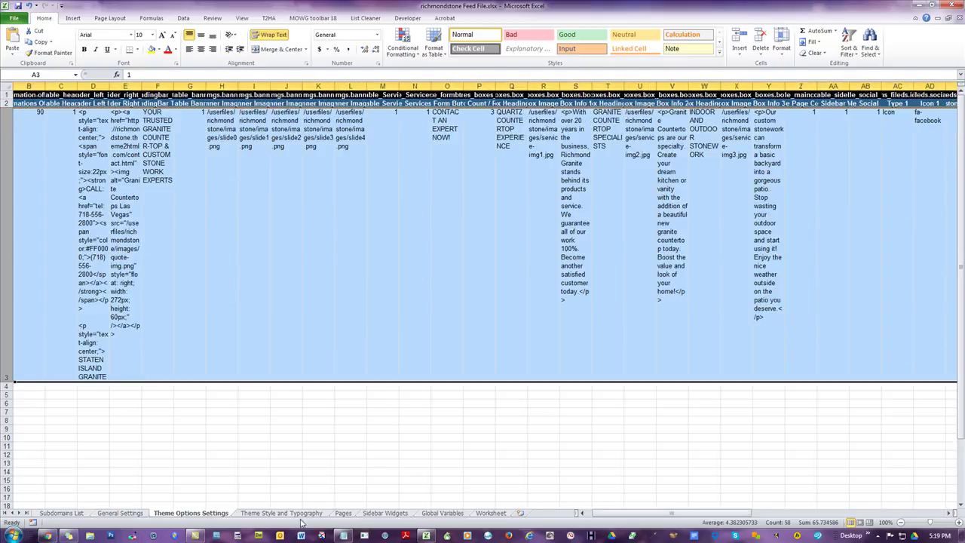
pyautogui.click(285, 513)
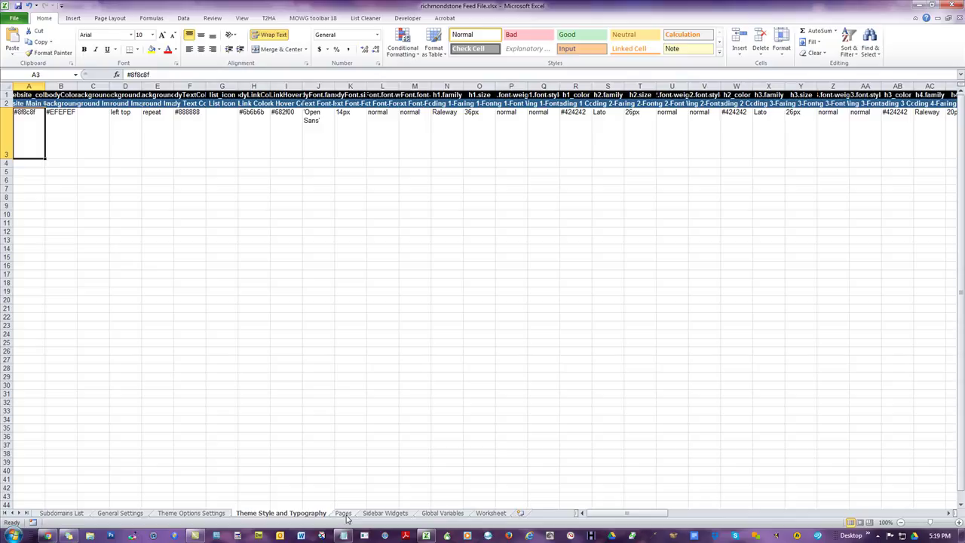
pyautogui.click(343, 513)
pyautogui.click(380, 514)
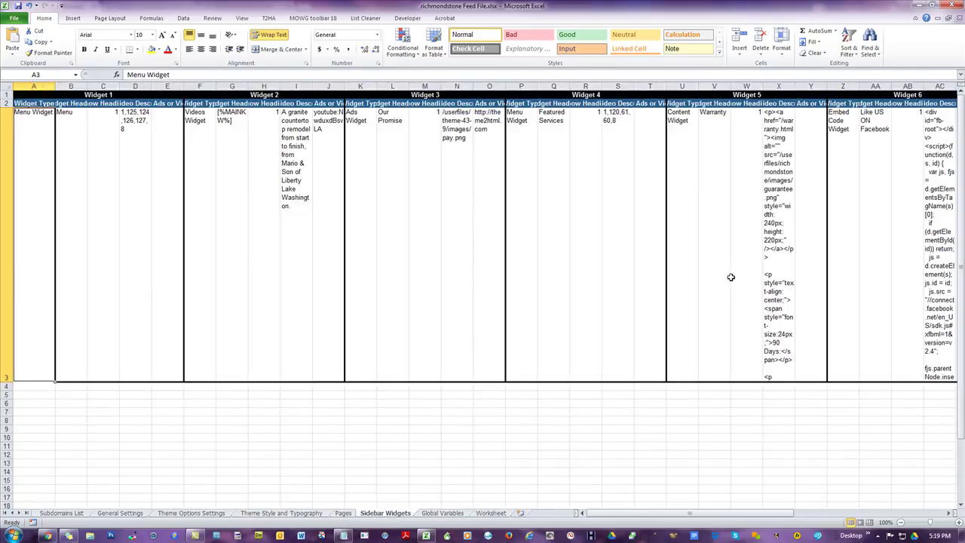
# Delete the empty Worksheet sheet from the feed file and close the workbook
pyautogui.click(493, 514)
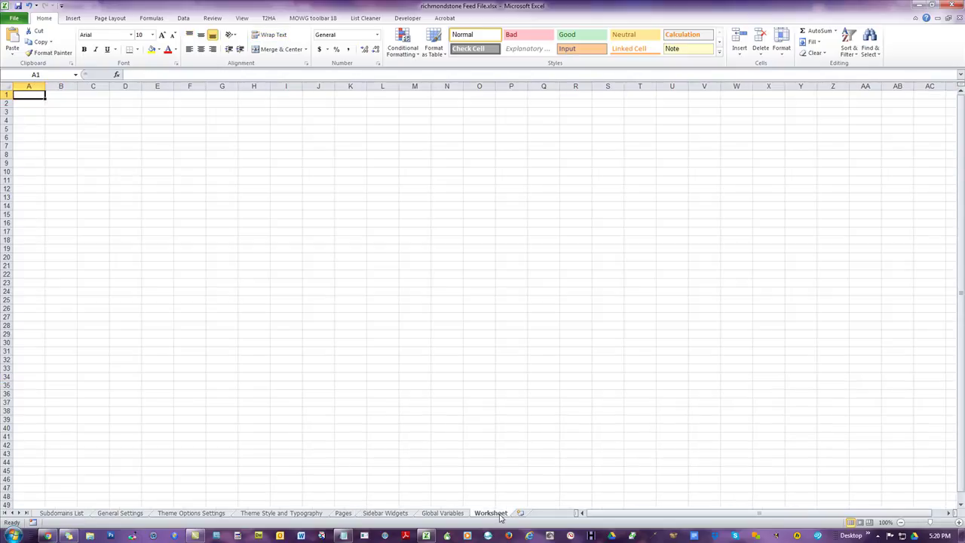
pyautogui.rightClick(500, 517)
pyautogui.click(528, 415)
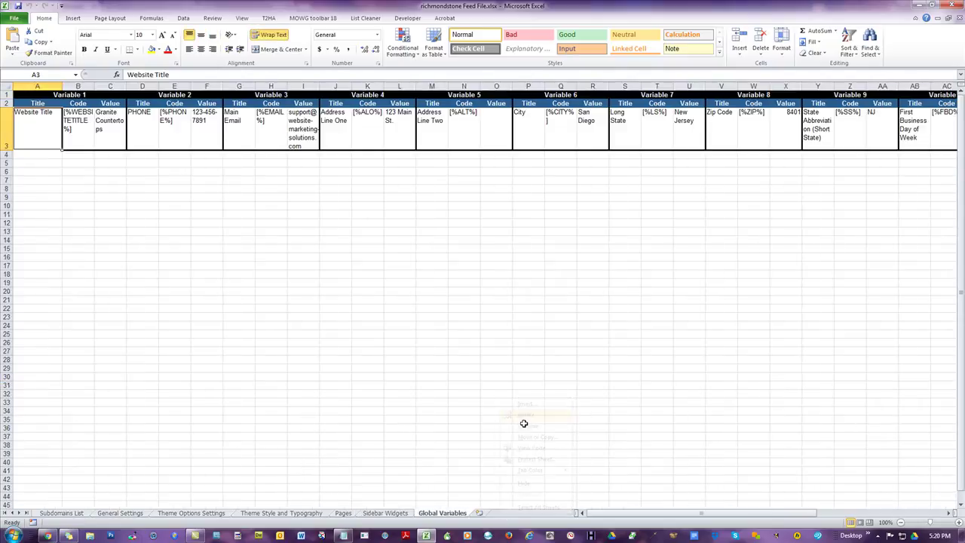
pyautogui.click(946, 6)
pyautogui.click(441, 283)
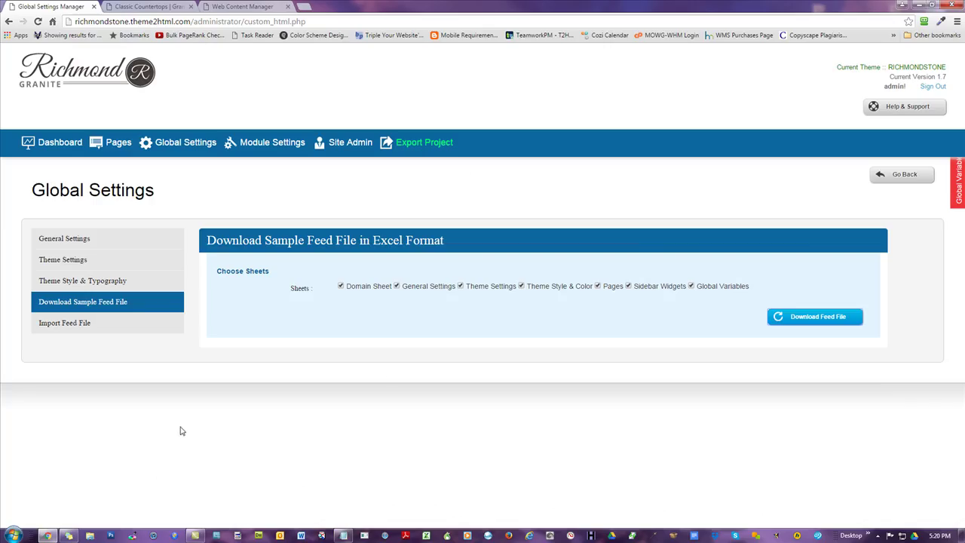
# Check the Import Feed Form and the installed themes in the Theme Template Manager
pyautogui.click(87, 323)
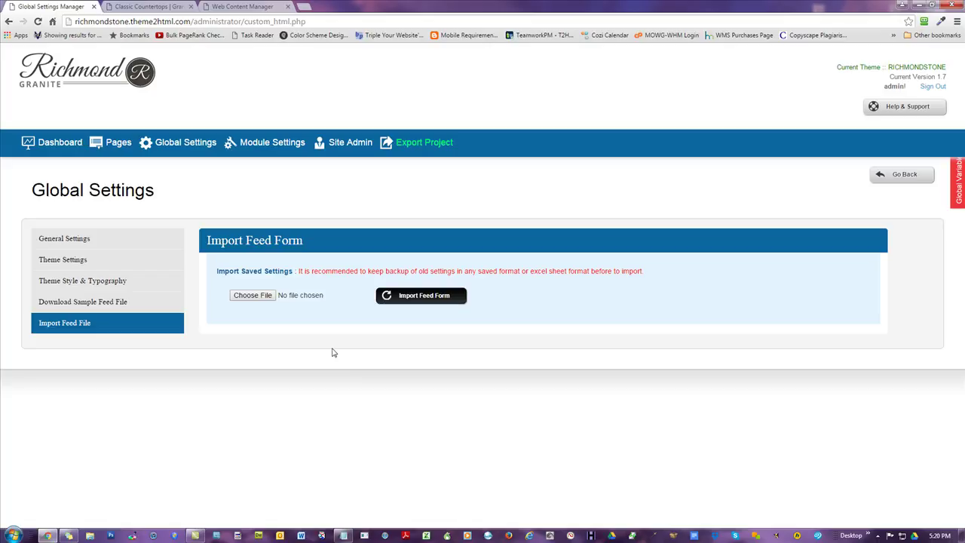
pyautogui.click(57, 144)
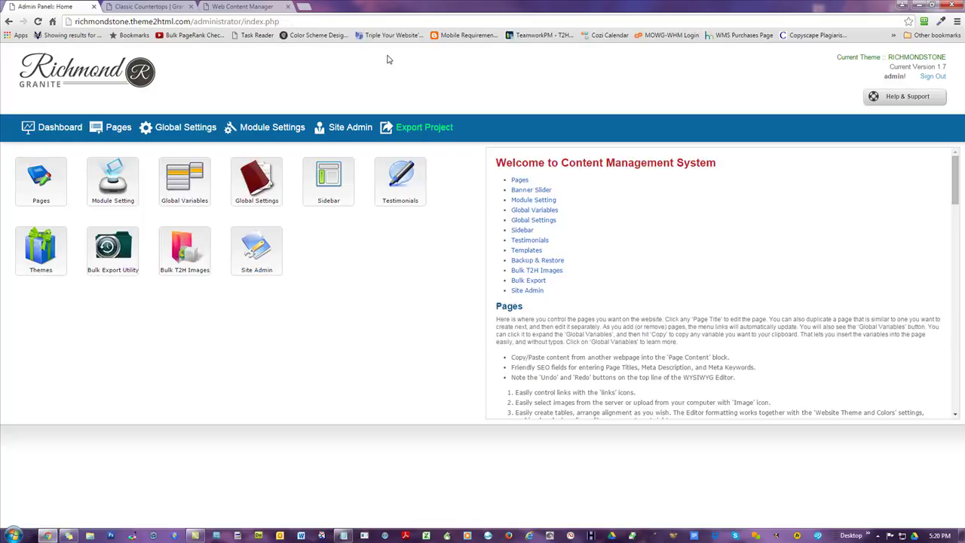
pyautogui.click(112, 181)
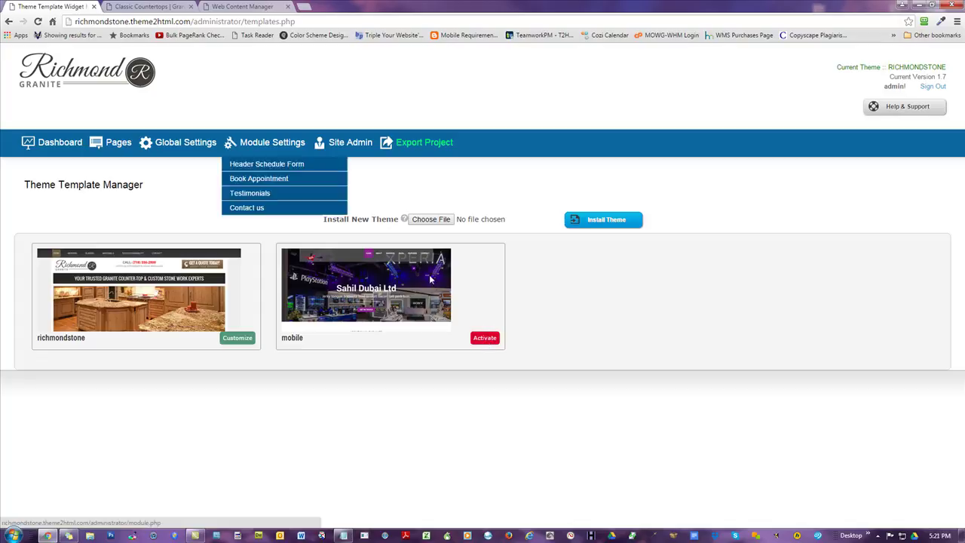
# Review the Website Logo field and other General Settings in Global Settings, and return to the dashboard
pyautogui.click(187, 147)
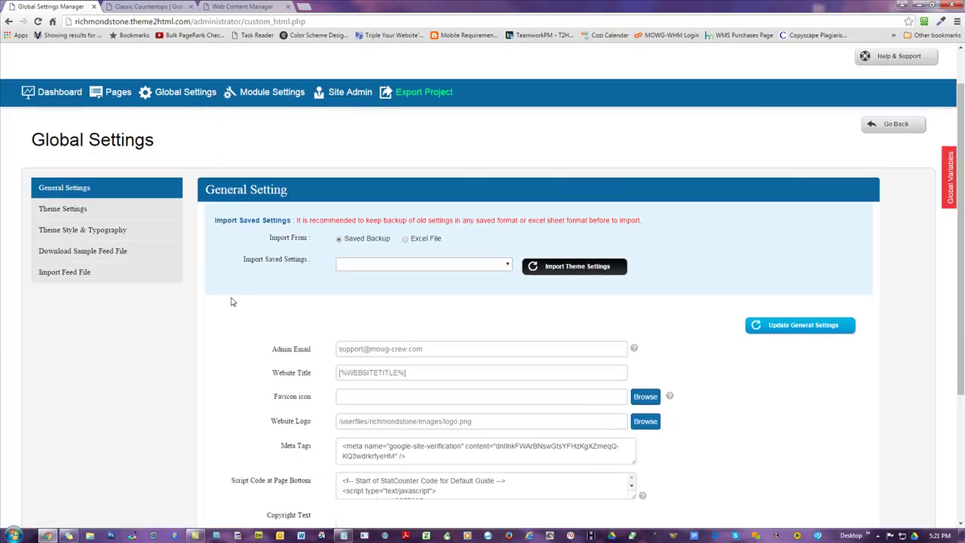
pyautogui.scroll(-2, 489, 343)
pyautogui.click(482, 319)
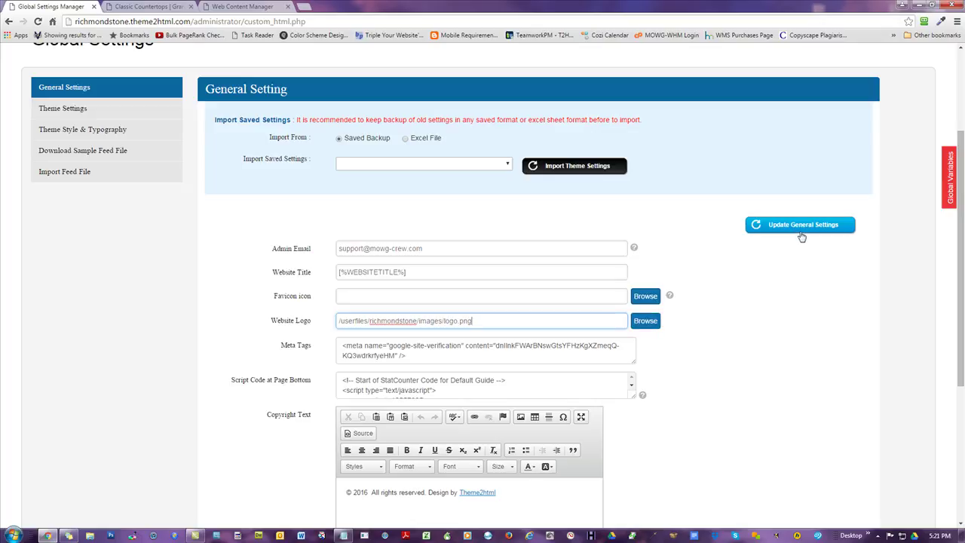
pyautogui.scroll(2, 121, 253)
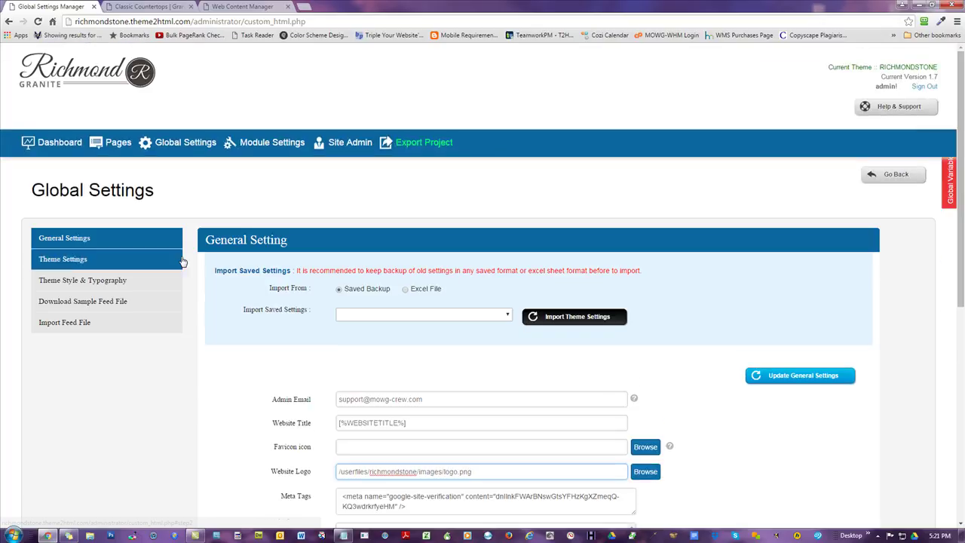
pyautogui.moveTo(234, 165)
pyautogui.click(57, 148)
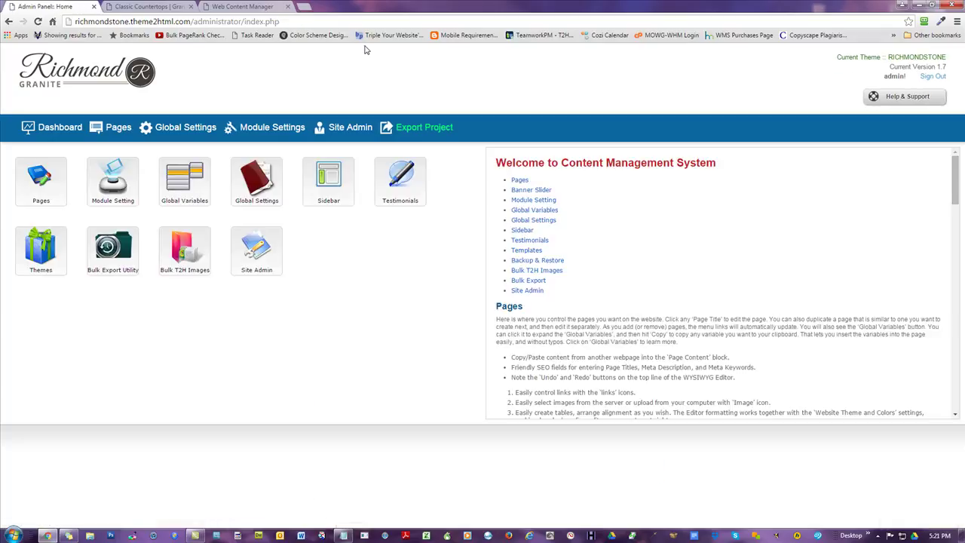
# Revisit the Manage Pages list and Global Settings before returning to the dashboard
pyautogui.click(123, 130)
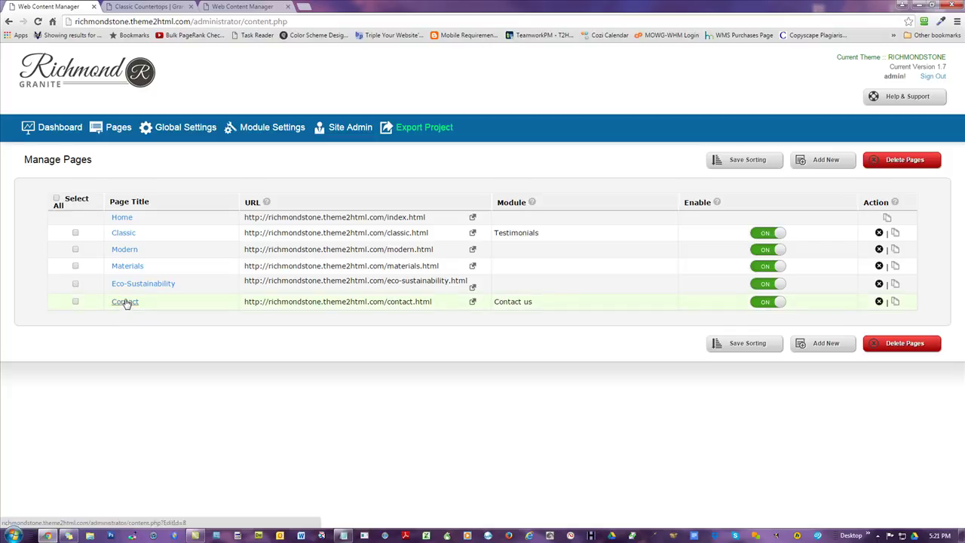
pyautogui.click(185, 129)
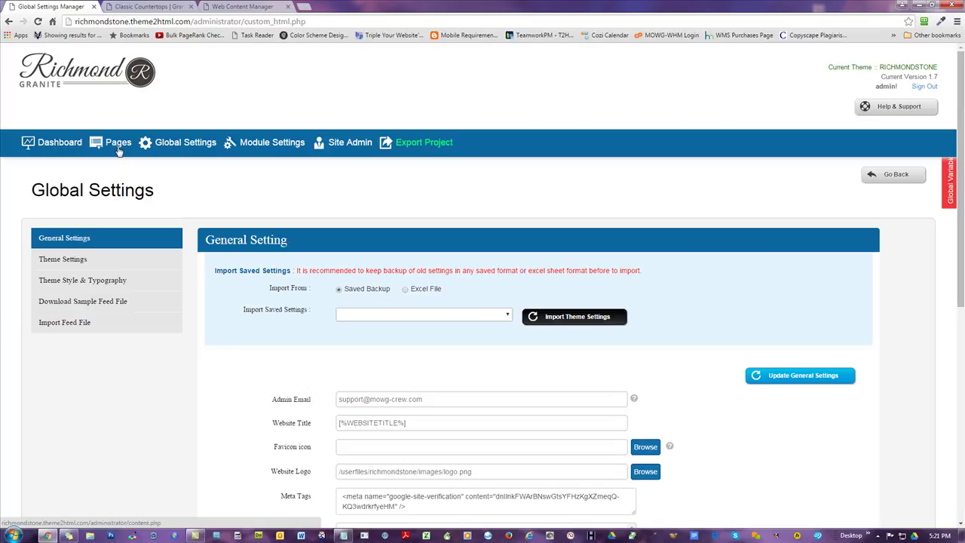
pyautogui.click(66, 143)
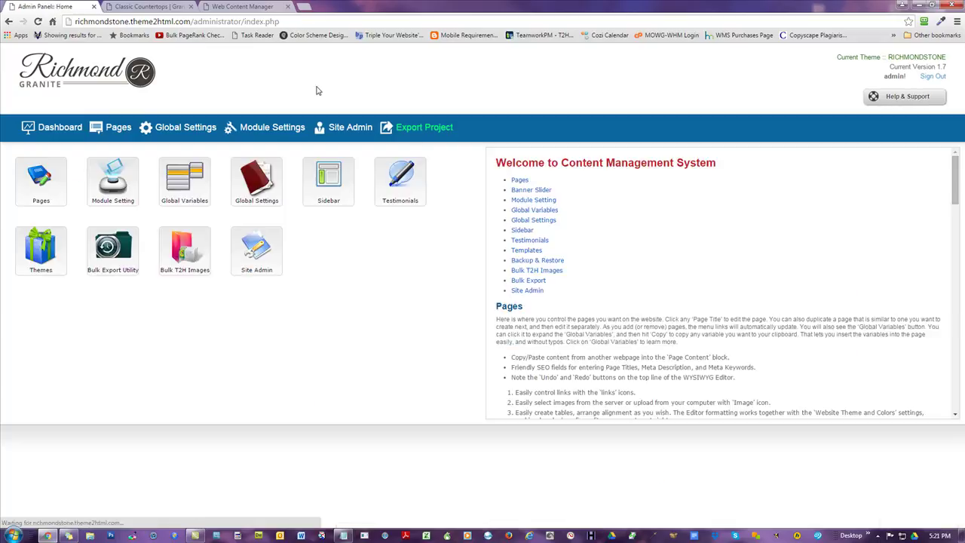
# Read the dashboard's descriptions of the Sidebar and Testimonials sections
pyautogui.moveTo(325, 184)
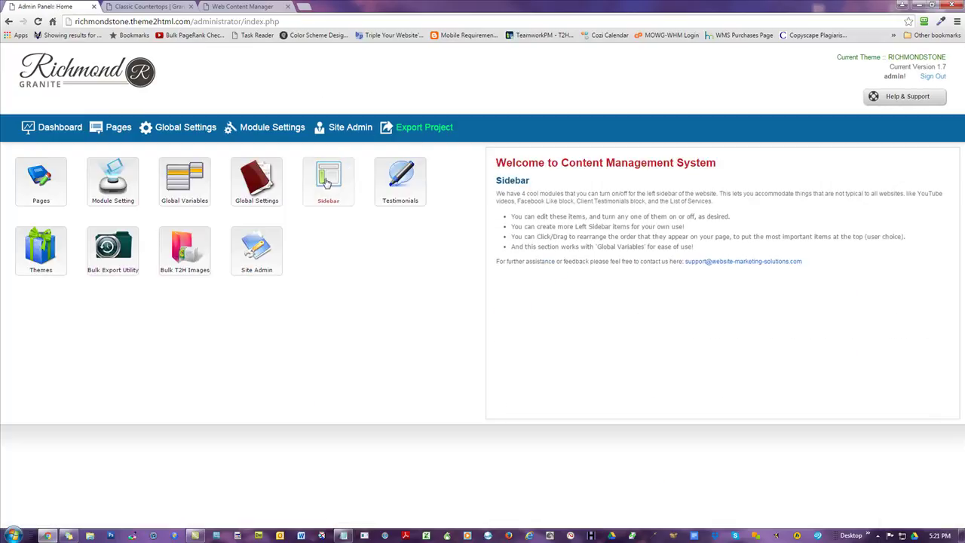
pyautogui.moveTo(407, 181)
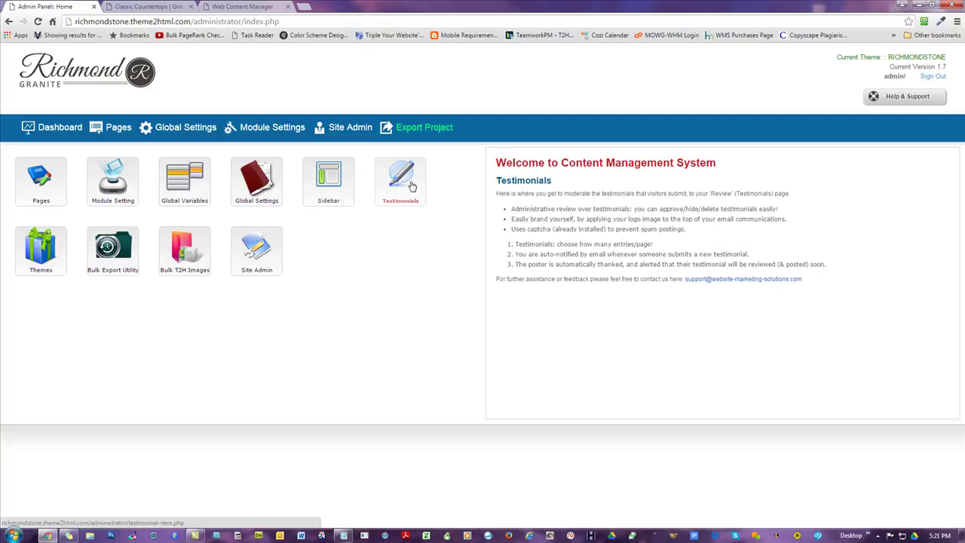
pyautogui.moveTo(264, 134)
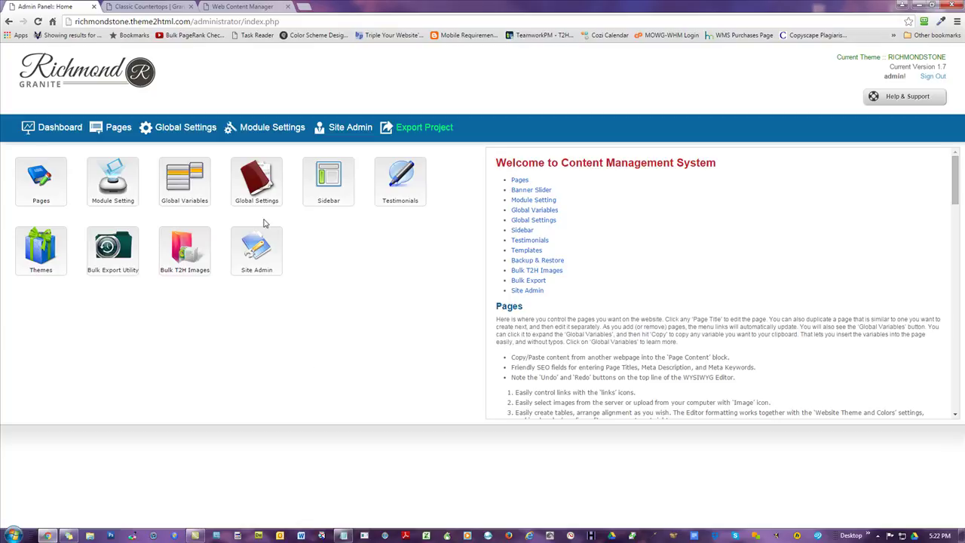
pyautogui.click(54, 133)
# Open the theme2html.com website in a new browser tab
pyautogui.click(304, 7)
pyautogui.write('theme2html.com')
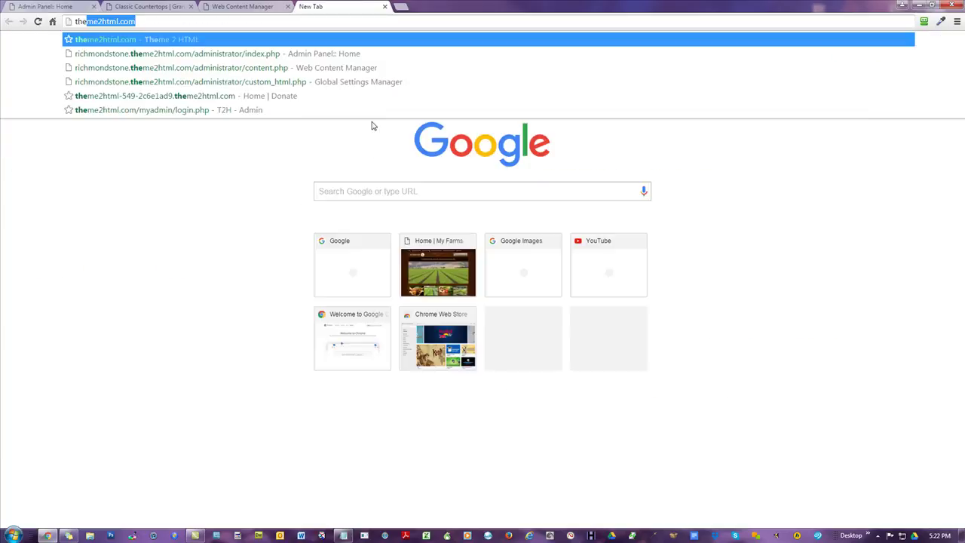
pyautogui.press('Return')
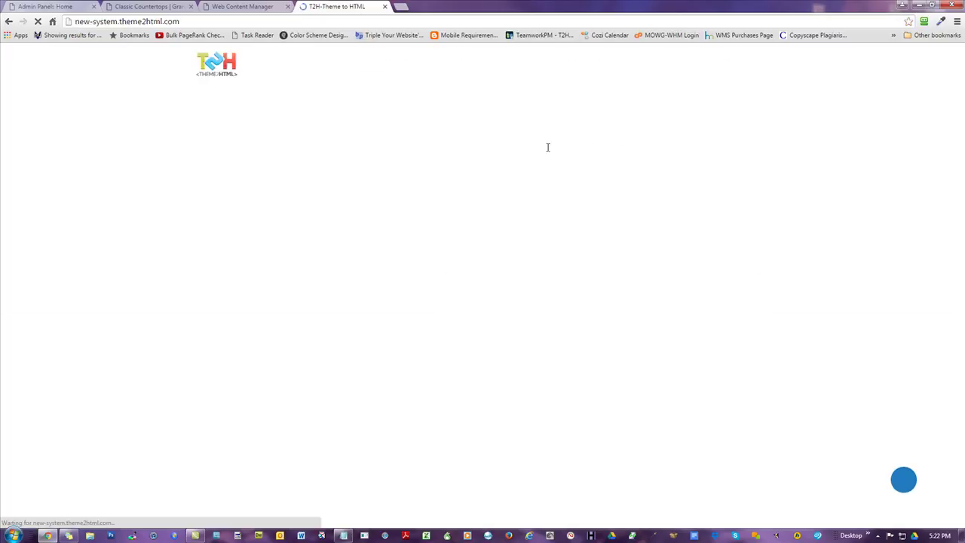
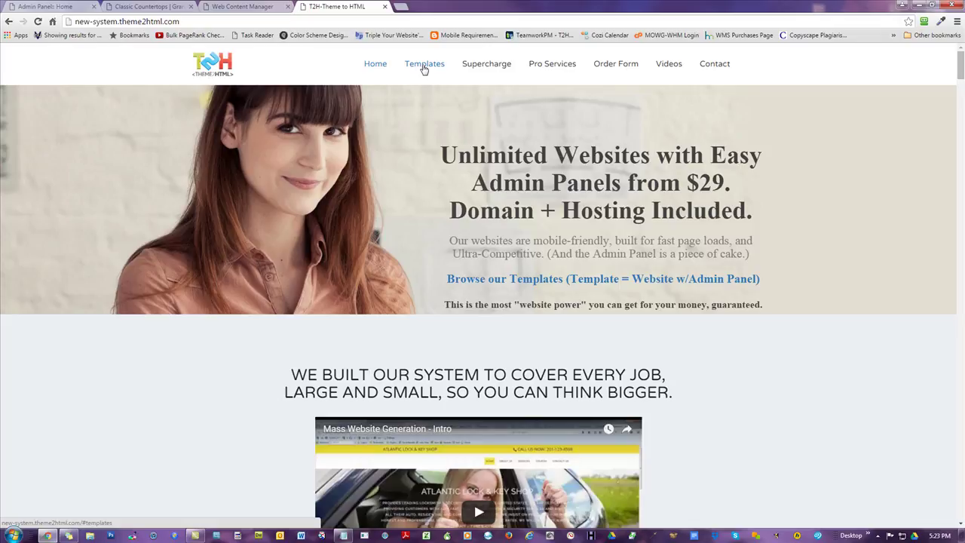
# Open the site's Order Form and look through its pricing notes and order fields
pyautogui.click(608, 67)
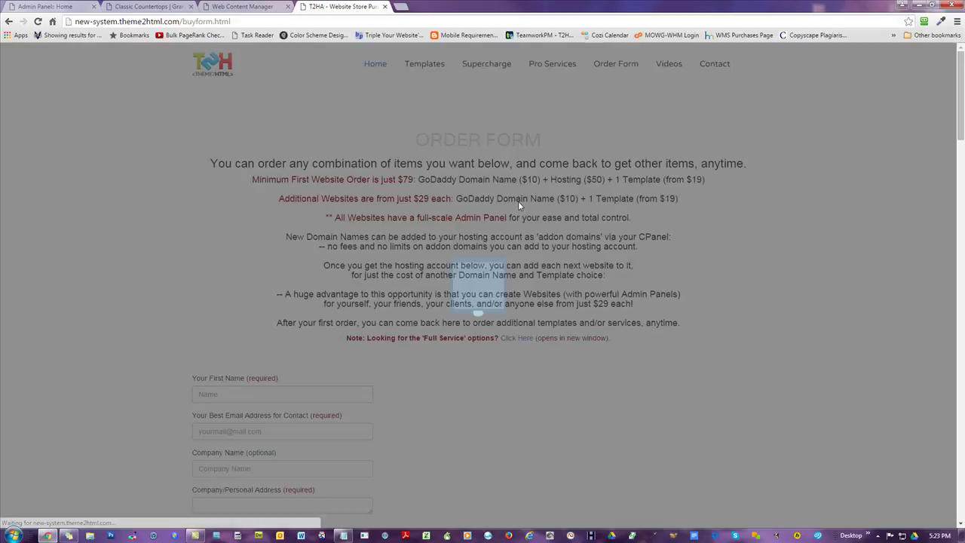
pyautogui.scroll(-5, 389, 219)
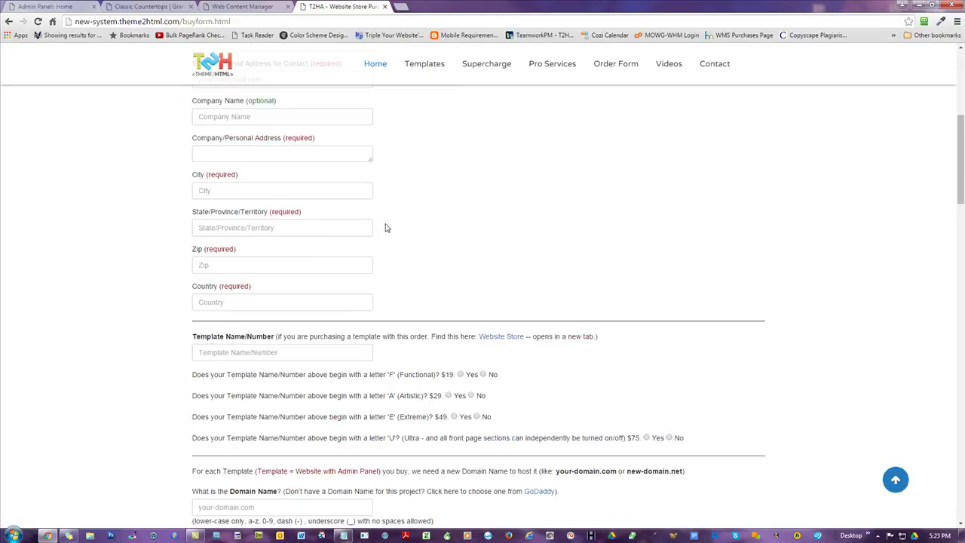
pyautogui.scroll(-7, 384, 228)
pyautogui.scroll(12, 381, 230)
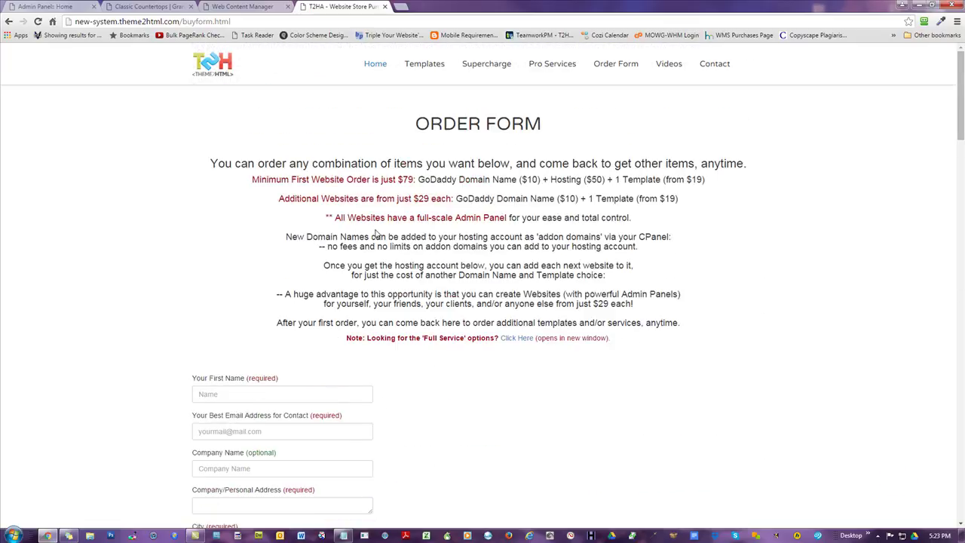
# Browse the template store on the site's home page and choose to buy the A-Travel-1 template
pyautogui.click(373, 65)
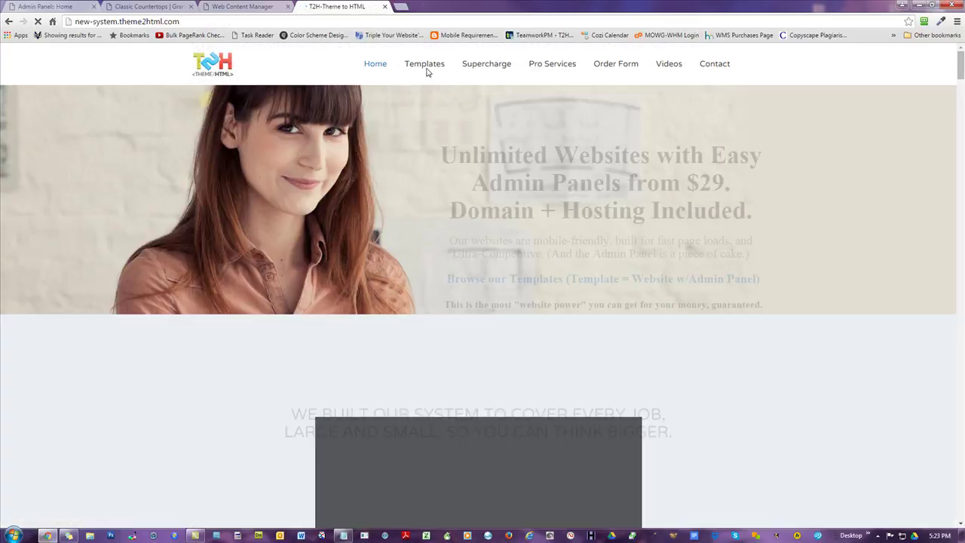
pyautogui.scroll(-12, 790, 234)
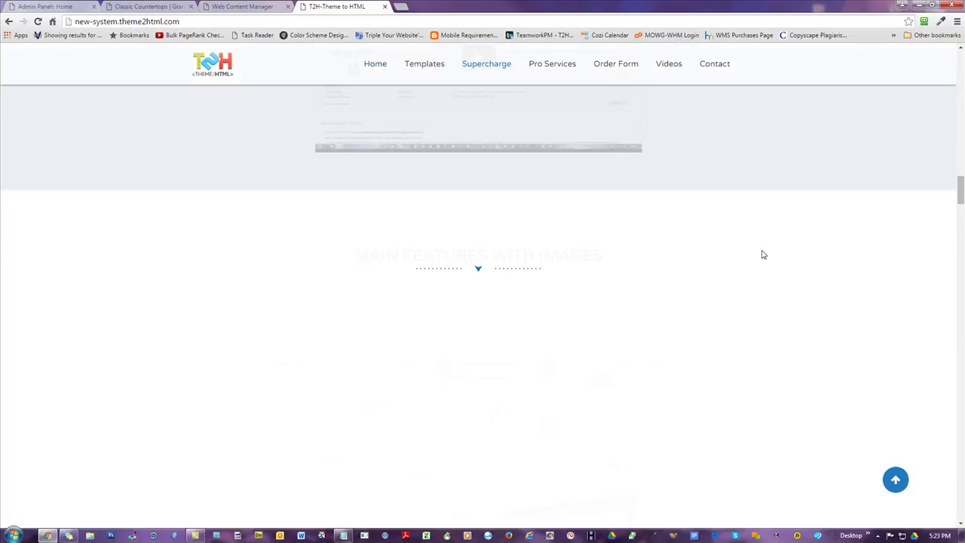
pyautogui.scroll(-10, 762, 254)
pyautogui.moveTo(305, 327)
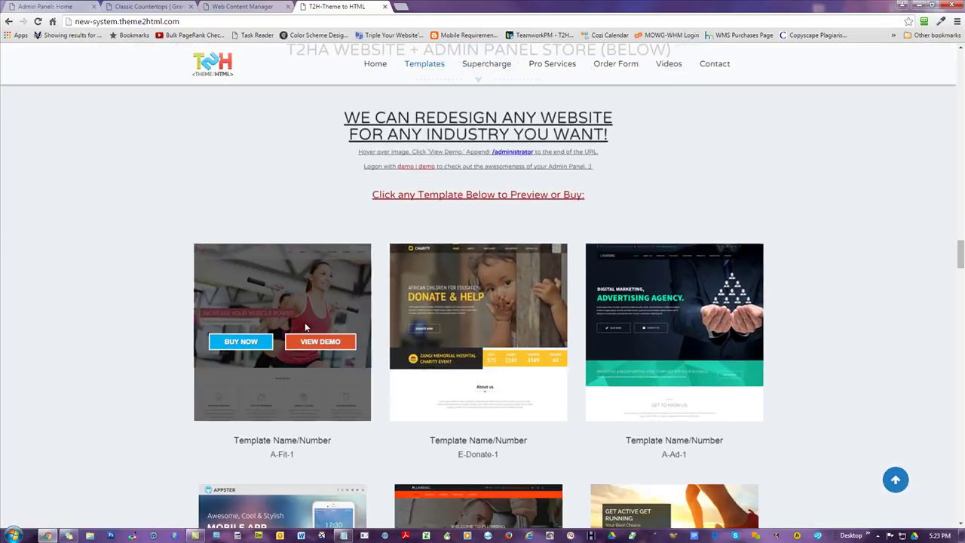
pyautogui.scroll(-8, 317, 313)
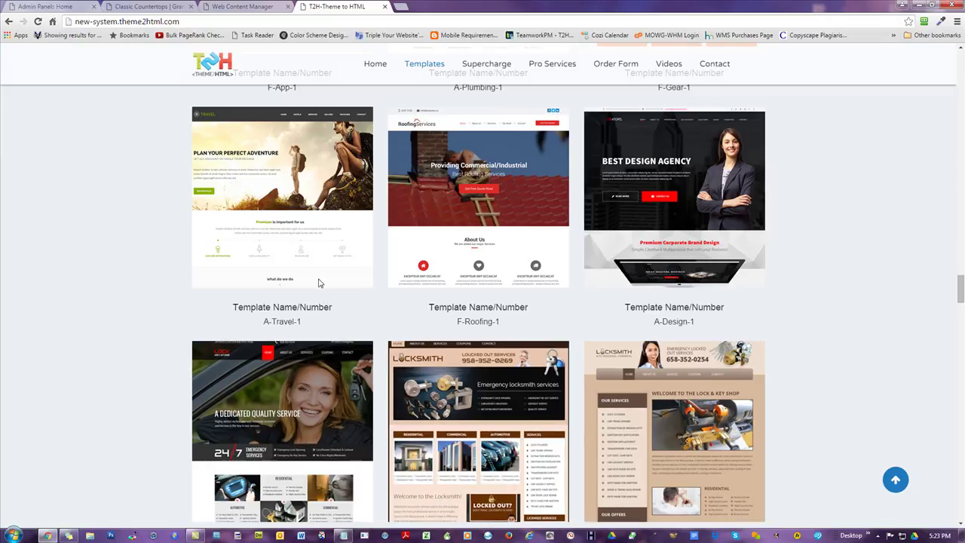
pyautogui.moveTo(249, 179)
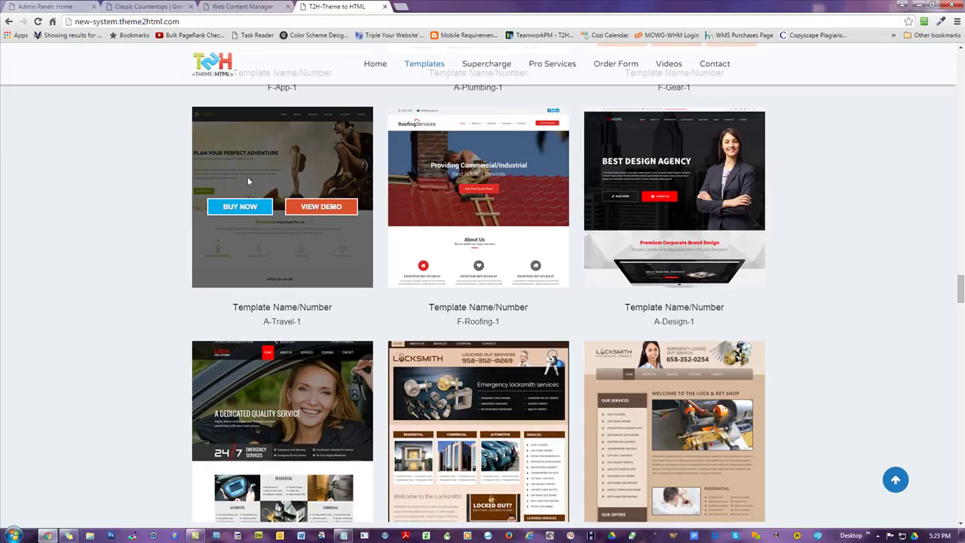
pyautogui.click(244, 211)
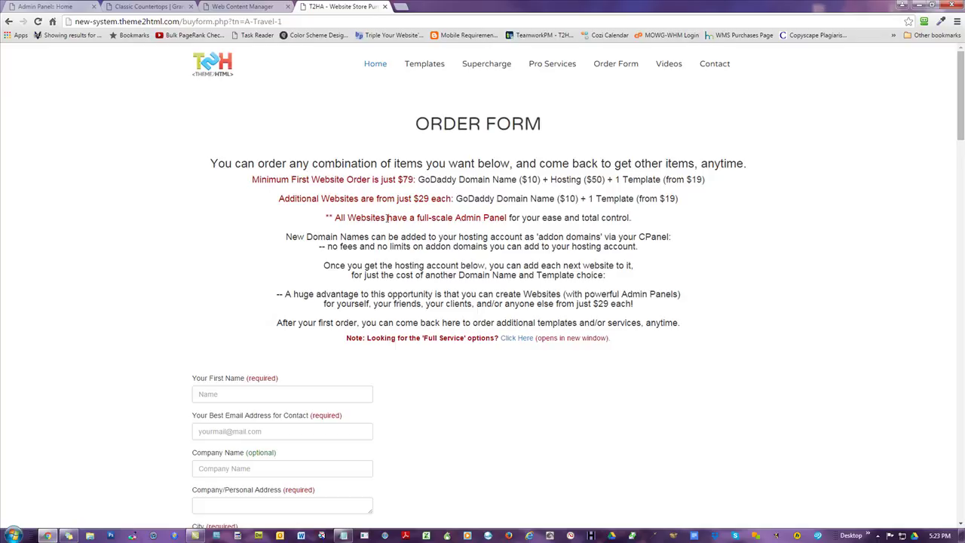
# Review the order form's prefilled template name, template pricing, domain, logo, copywriting and add-on service options
pyautogui.scroll(-5, 387, 218)
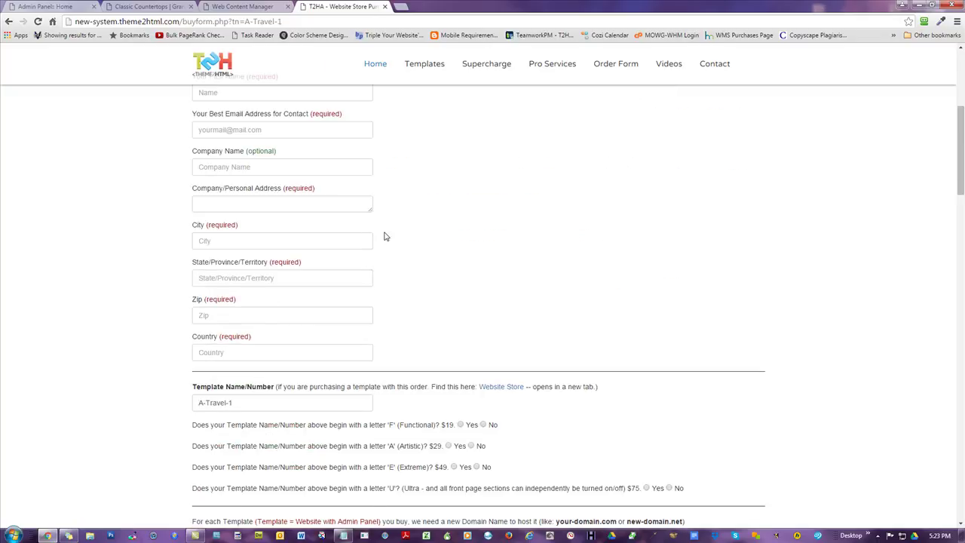
pyautogui.moveTo(281, 303); pyautogui.dragTo(115, 315)
pyautogui.click(470, 307)
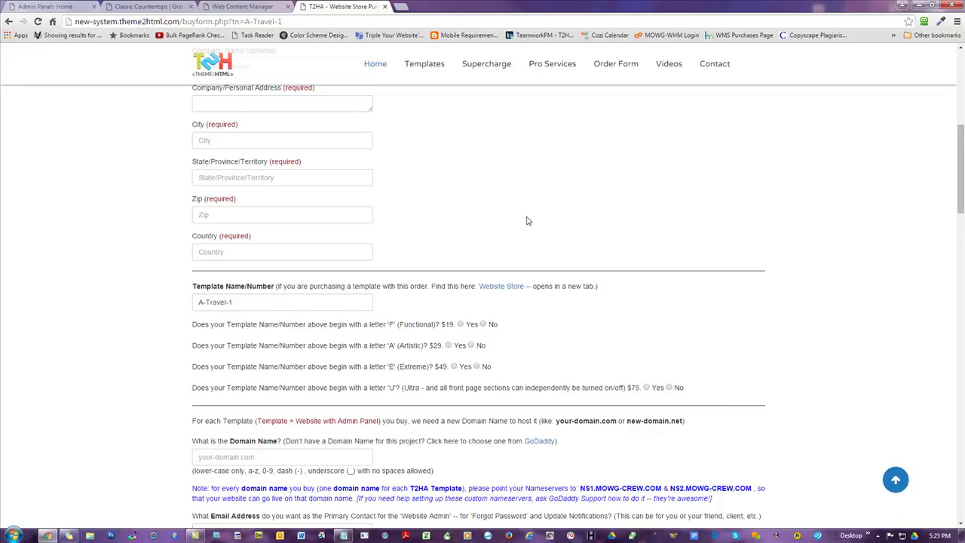
pyautogui.scroll(-3, 475, 241)
pyautogui.scroll(-8, 474, 241)
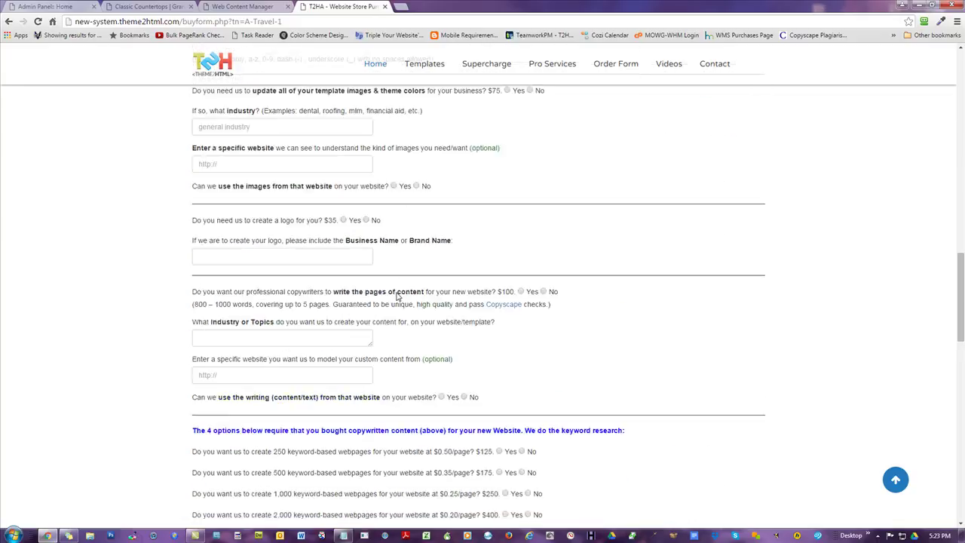
pyautogui.scroll(-12, 398, 296)
# Add the ALC Tool and the Full MOWG System to the order by answering Yes for both
pyautogui.scroll(3, 395, 294)
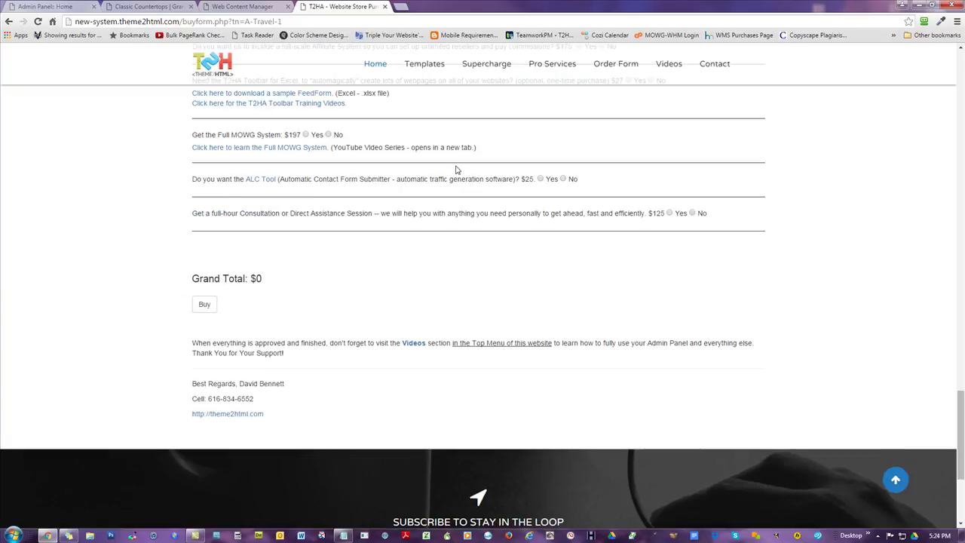
pyautogui.click(540, 179)
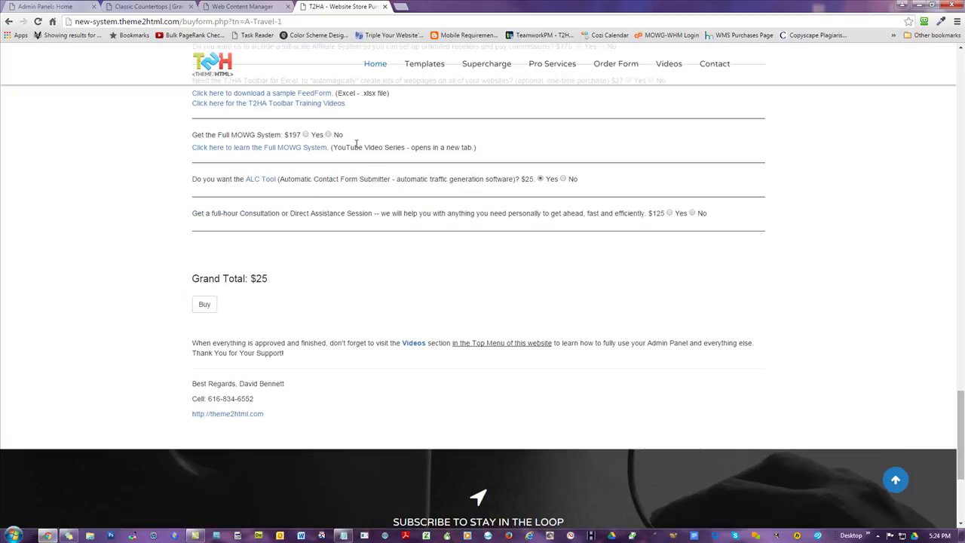
pyautogui.click(305, 134)
# Go back to the beginning of the order form and return to the site's home page
pyautogui.scroll(2, 618, 291)
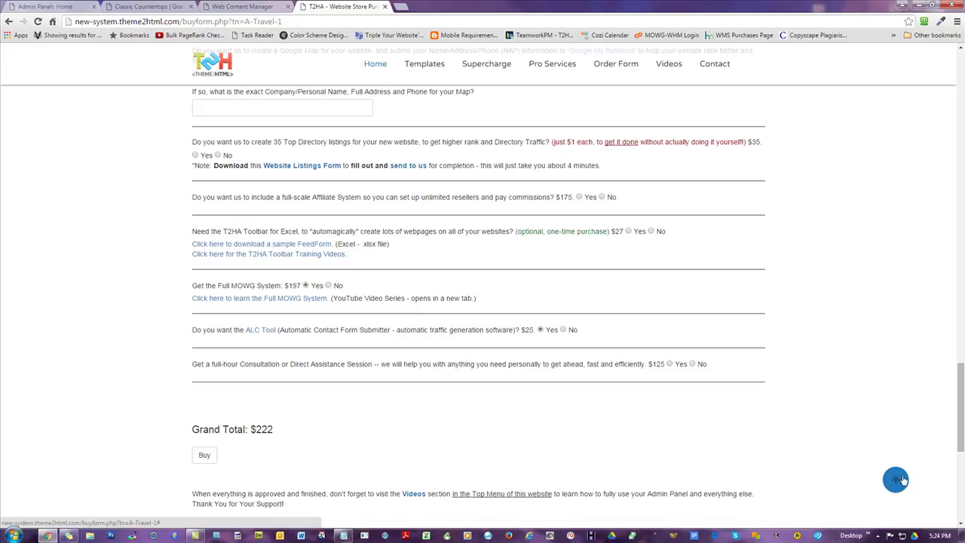
pyautogui.click(897, 479)
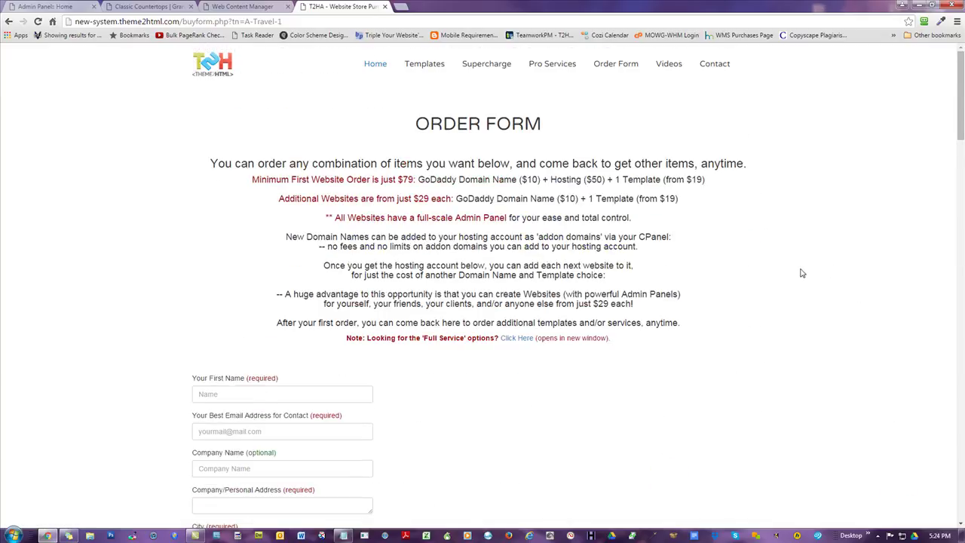
pyautogui.click(375, 66)
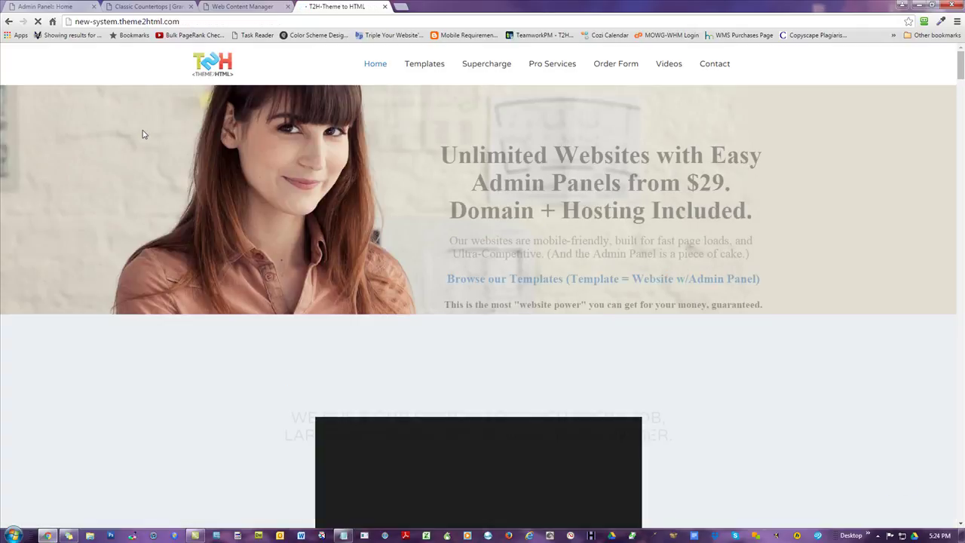